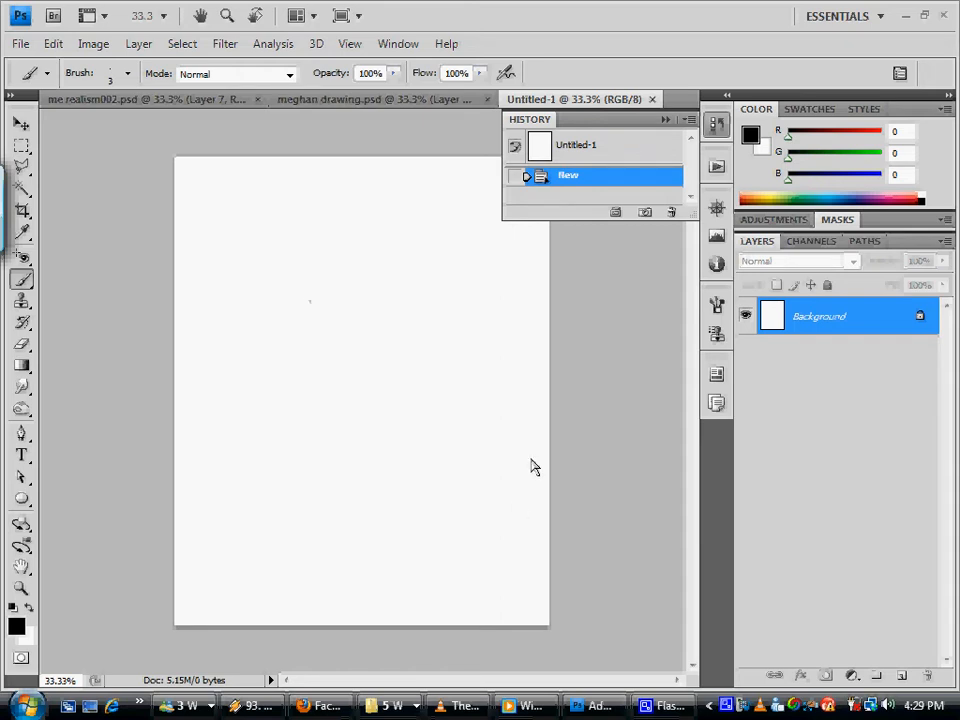
{"action": "left_click", "coordinate": [595, 391]}
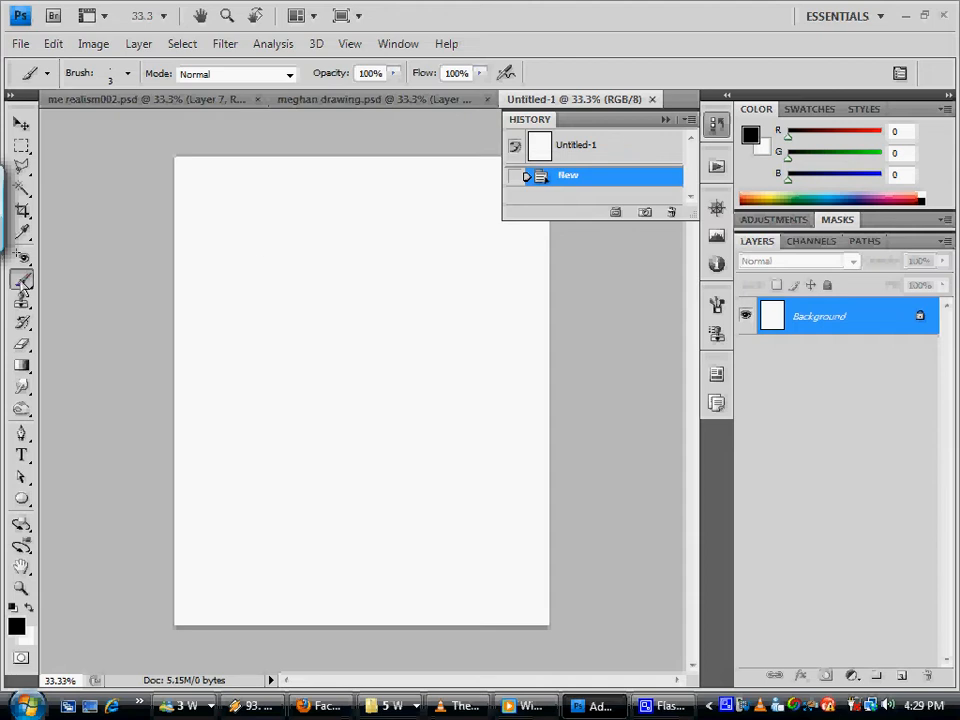
{"action": "left_click", "coordinate": [22, 409]}
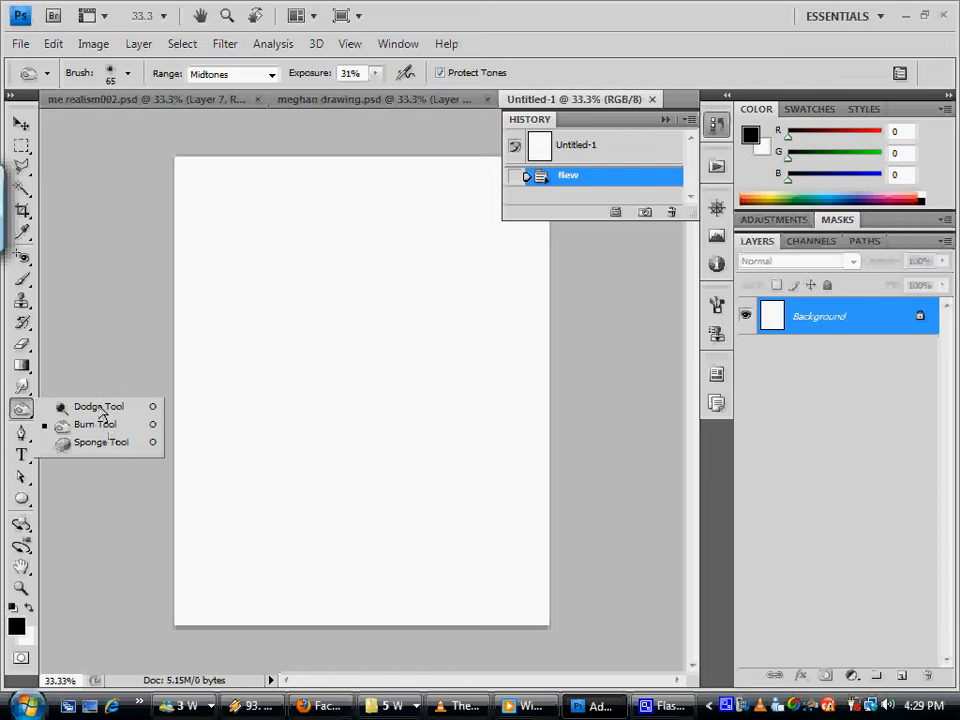
{"action": "left_click", "coordinate": [88, 347]}
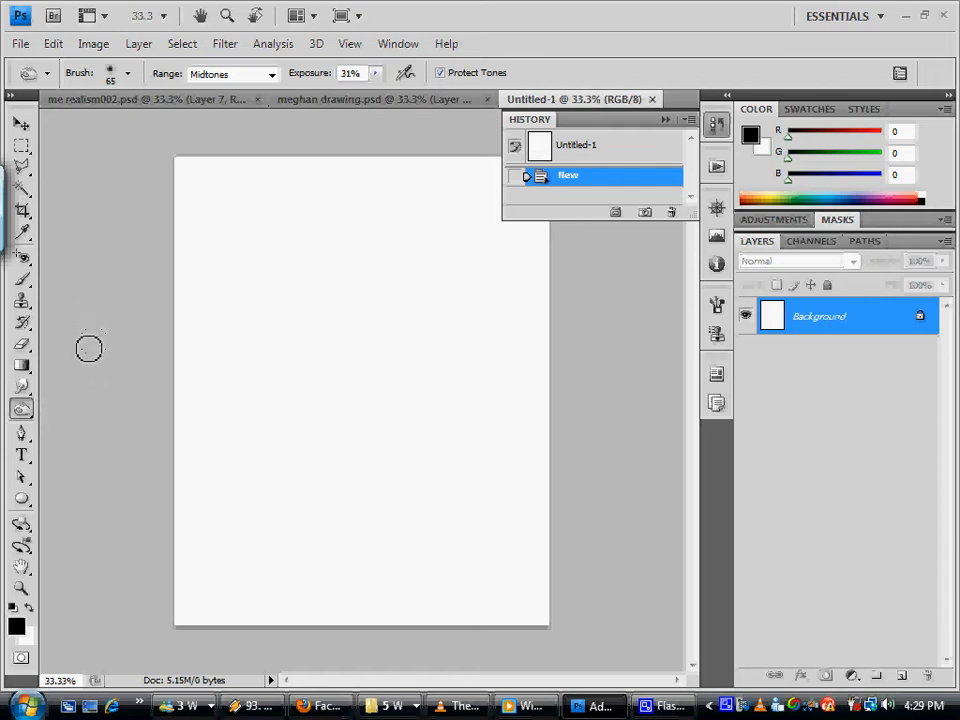
Choose the Brush tool with the hard round 19 px tip and enlarge its diameter to 100 px
{"action": "left_click", "coordinate": [22, 280]}
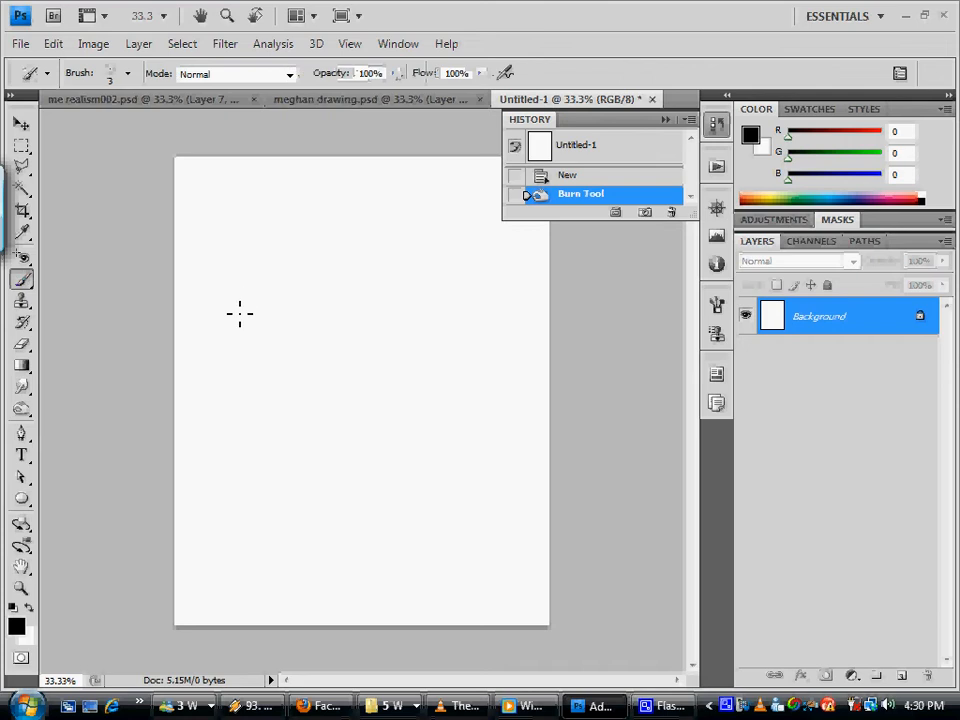
{"action": "right_click", "coordinate": [298, 314]}
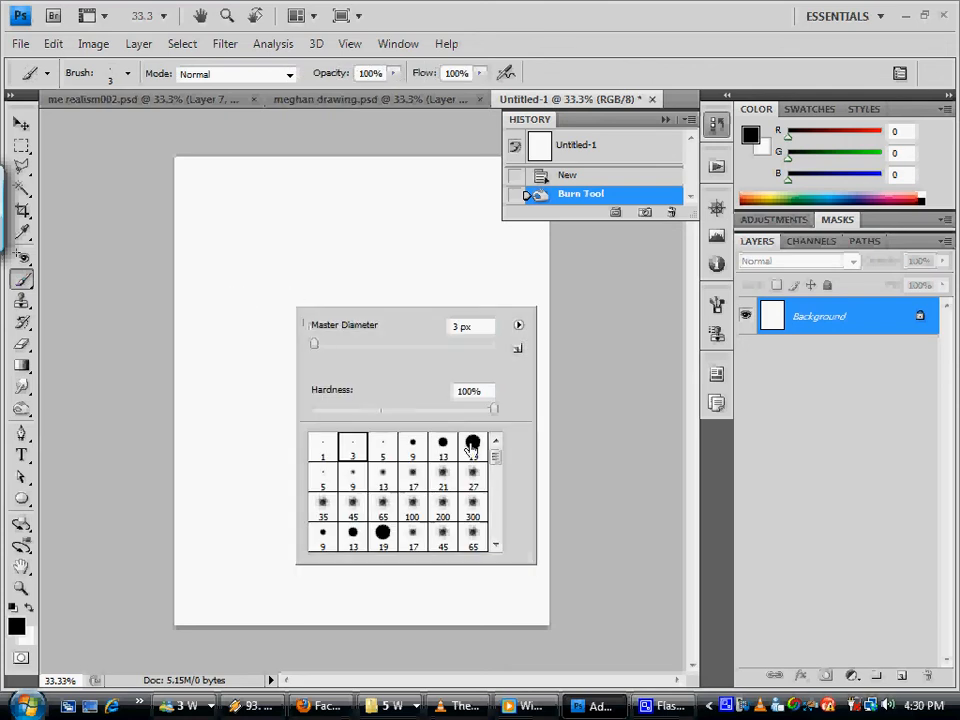
{"action": "mouse_move", "coordinate": [495, 450]}
{"action": "left_mouse_down"}
{"action": "mouse_move", "coordinate": [495, 525]}
{"action": "mouse_move", "coordinate": [507, 432]}
{"action": "left_mouse_up"}
{"action": "left_click", "coordinate": [472, 444]}
{"action": "left_click_drag", "start_coordinate": [326, 344], "coordinate": [390, 350]}
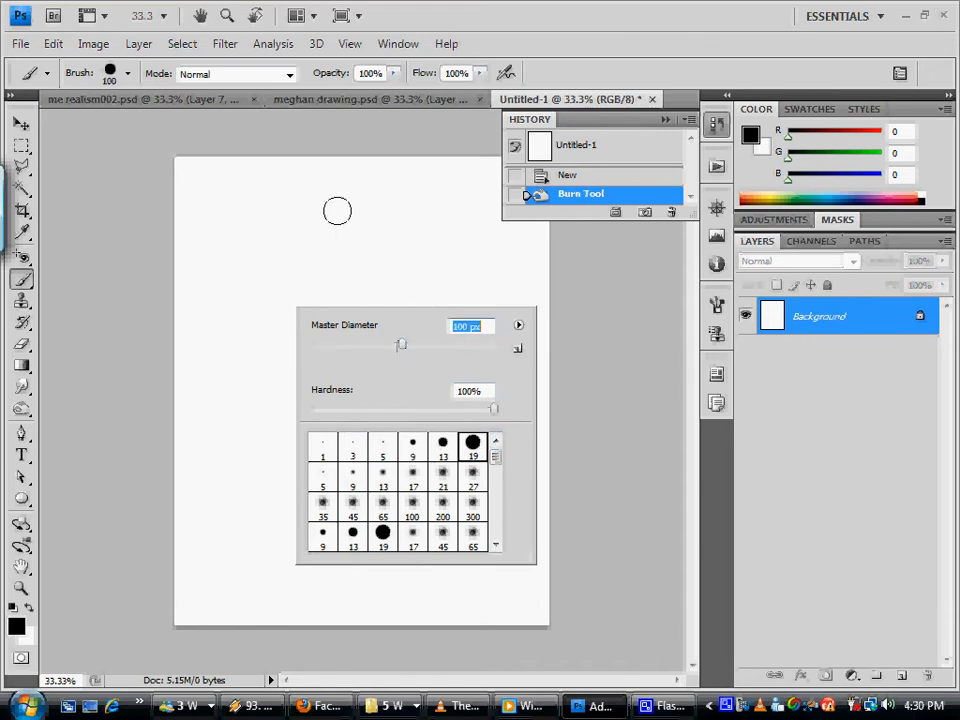
{"action": "mouse_move", "coordinate": [338, 211]}
{"action": "left_mouse_down"}
{"action": "mouse_move", "coordinate": [409, 371]}
{"action": "mouse_move", "coordinate": [375, 405]}
{"action": "mouse_move", "coordinate": [330, 348]}
{"action": "left_mouse_up"}
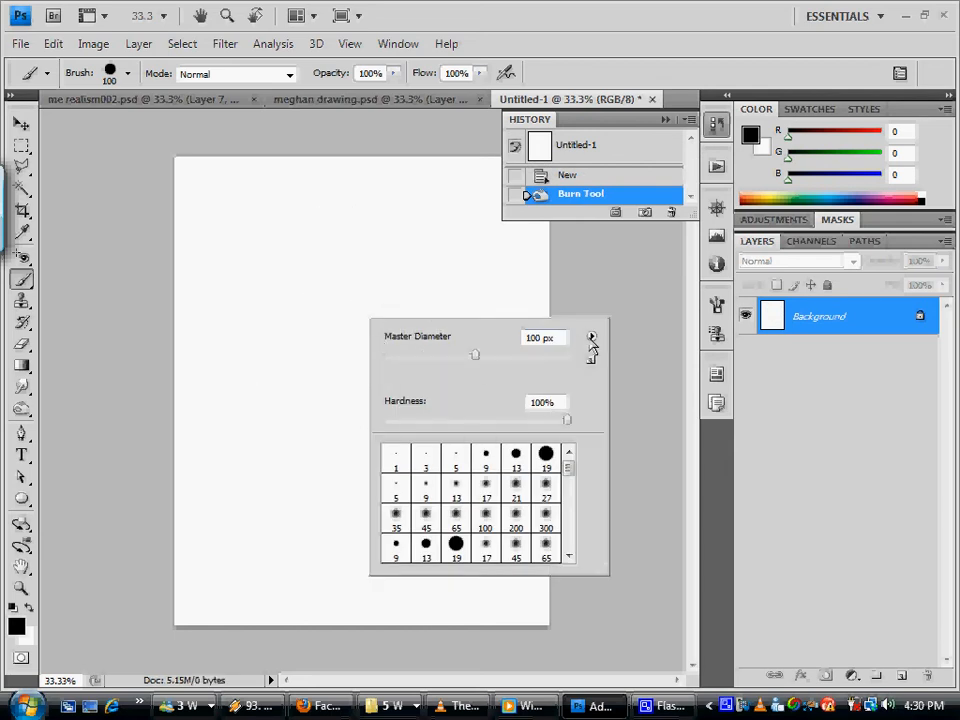
{"action": "left_click", "coordinate": [591, 340]}
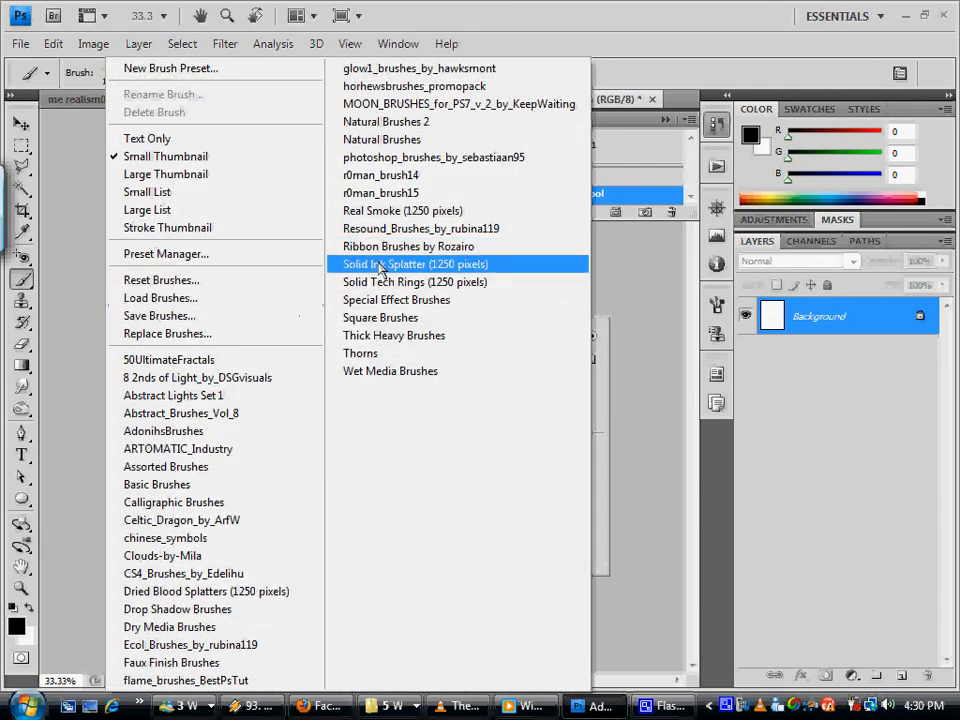
{"action": "left_click", "coordinate": [240, 283]}
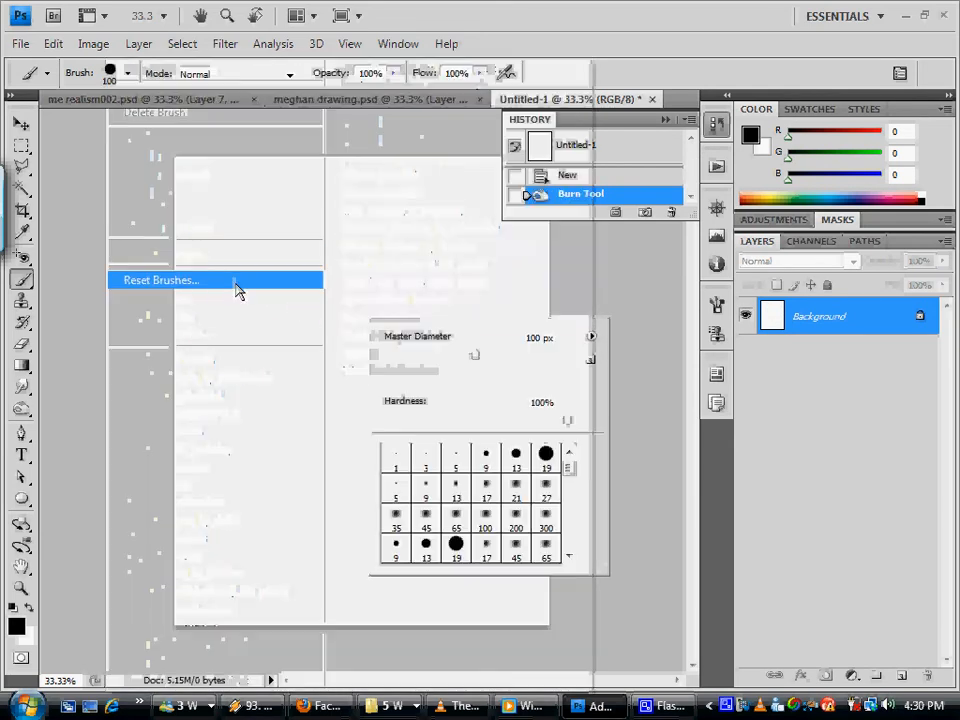
{"action": "left_click", "coordinate": [413, 282]}
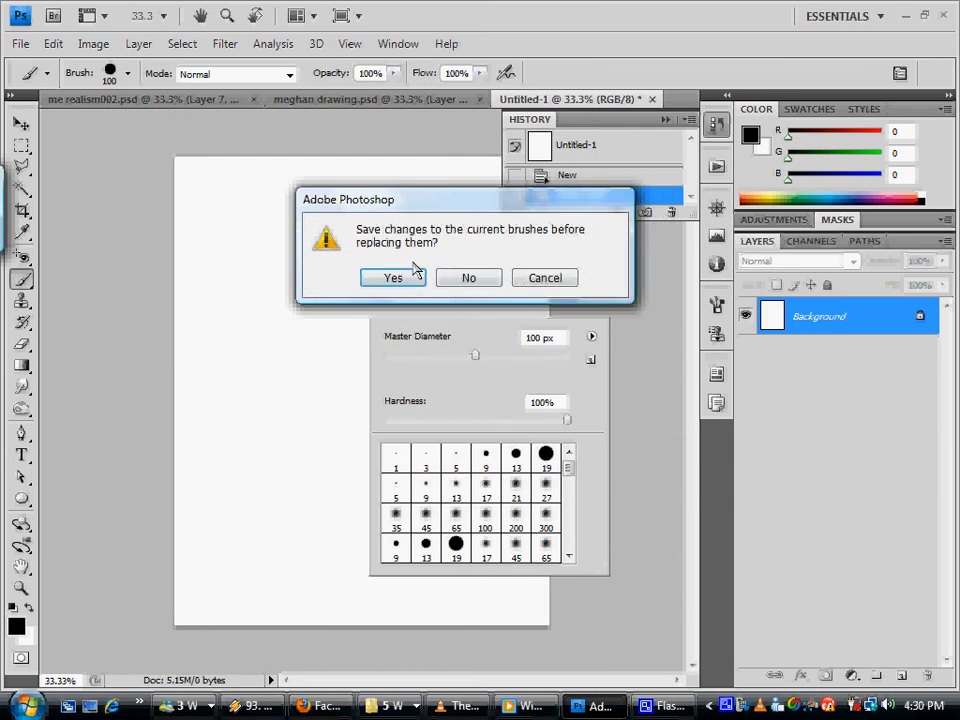
{"action": "left_click", "coordinate": [450, 283]}
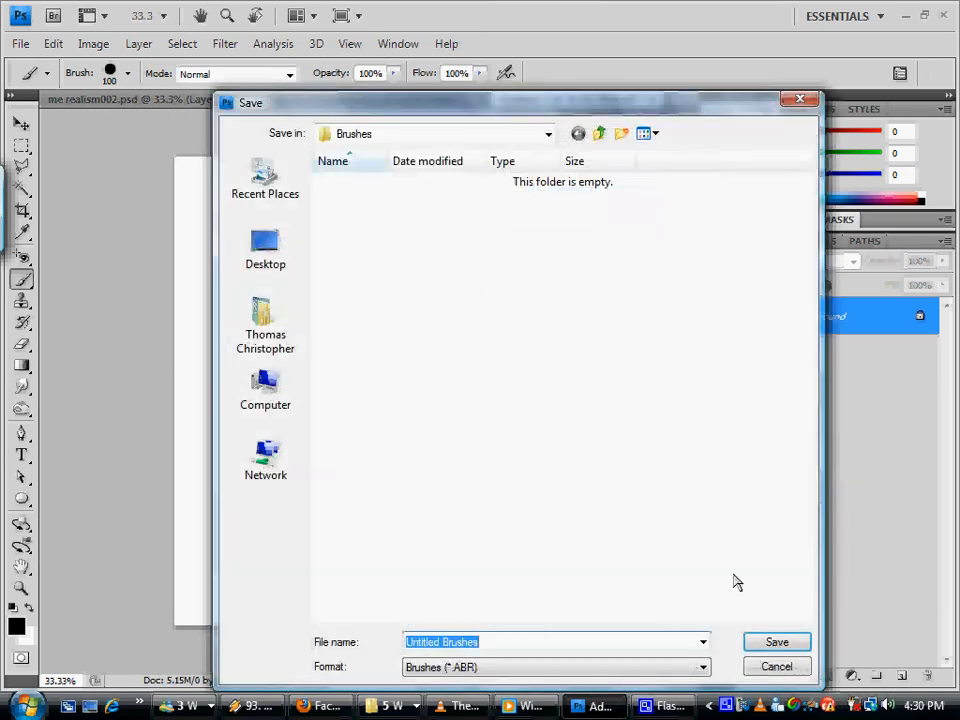
{"action": "left_click", "coordinate": [772, 670]}
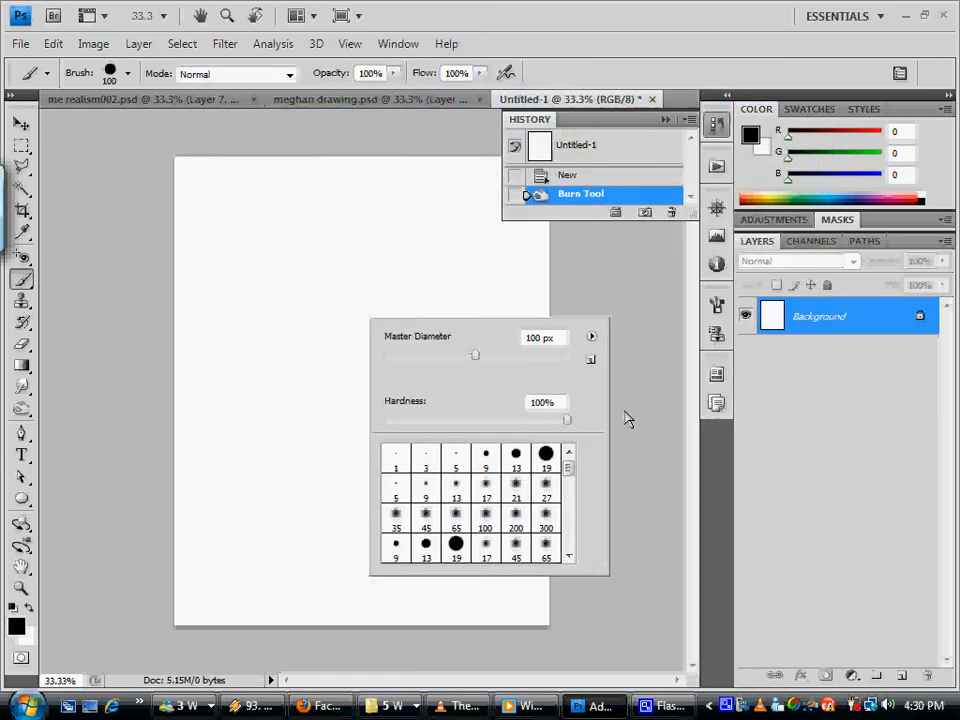
Reset the brush presets to the default set without saving the current brushes
{"action": "left_click", "coordinate": [591, 337]}
{"action": "left_click", "coordinate": [226, 280]}
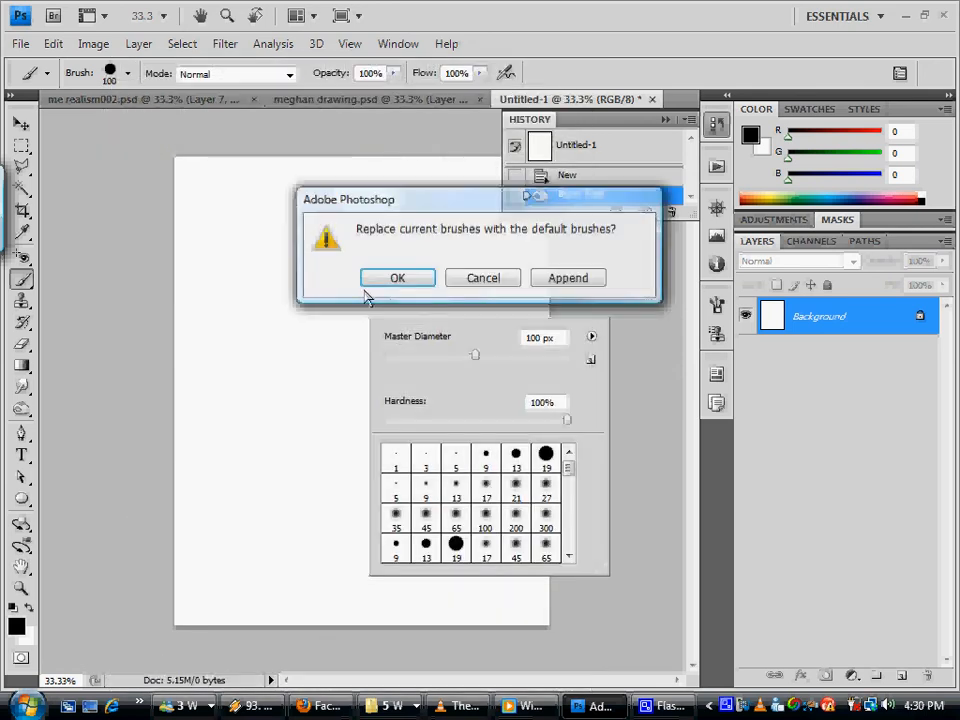
{"action": "left_click", "coordinate": [434, 283]}
{"action": "left_click", "coordinate": [478, 280]}
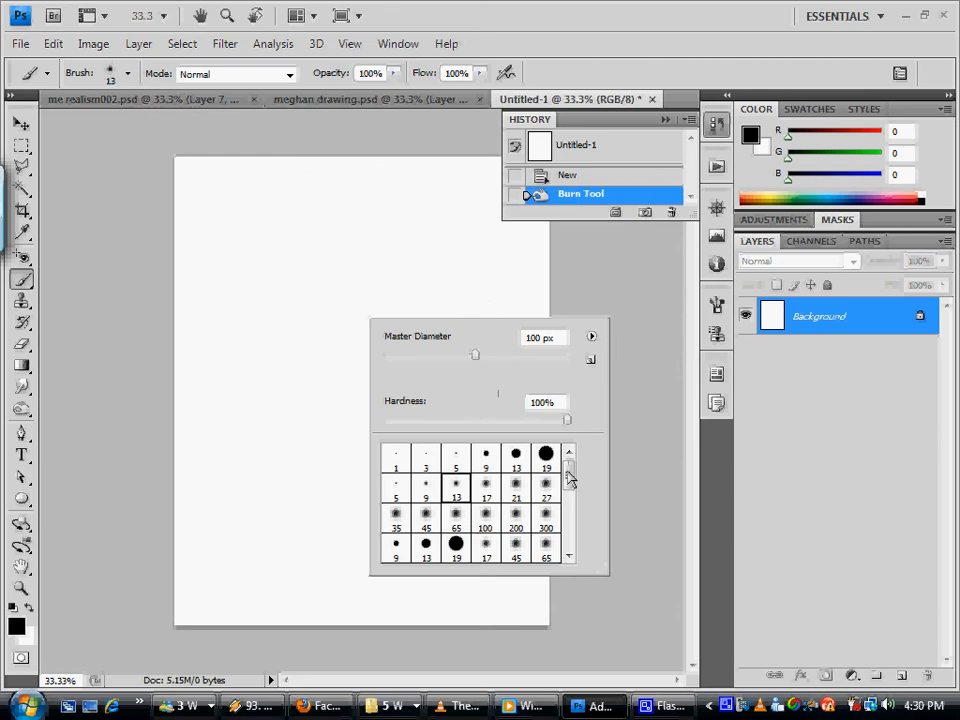
Paint a large black shape down the middle of the canvas with the textured 36 px brush tip enlarged to 411 px
{"action": "mouse_move", "coordinate": [569, 479]}
{"action": "left_mouse_down"}
{"action": "mouse_move", "coordinate": [572, 544]}
{"action": "mouse_move", "coordinate": [572, 480]}
{"action": "left_mouse_up"}
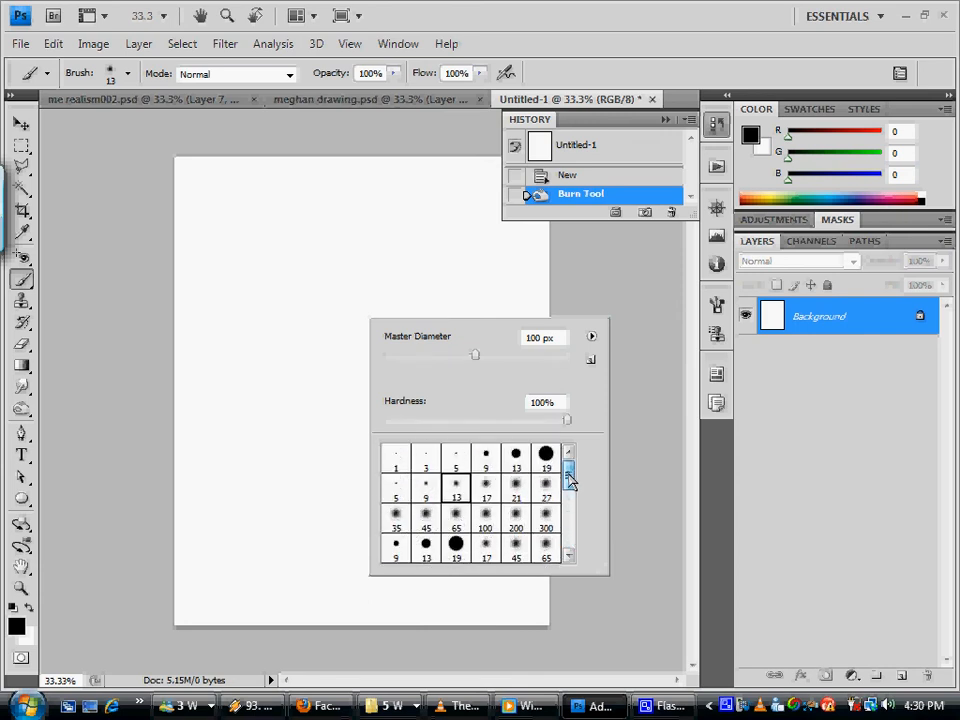
{"action": "left_click_drag", "start_coordinate": [570, 480], "coordinate": [570, 535]}
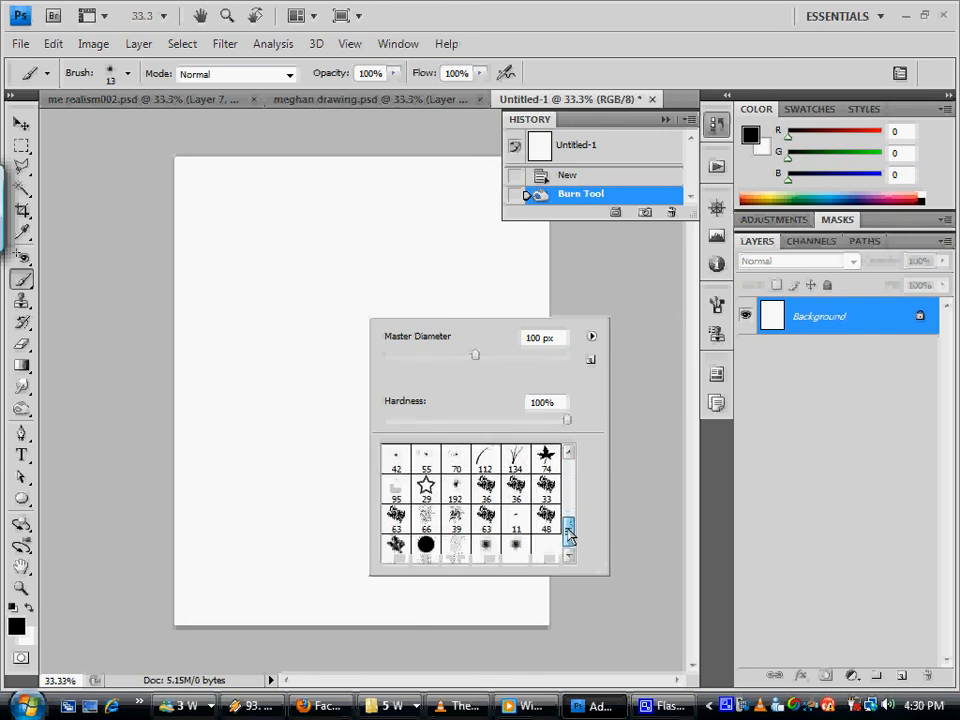
{"action": "left_click", "coordinate": [518, 490]}
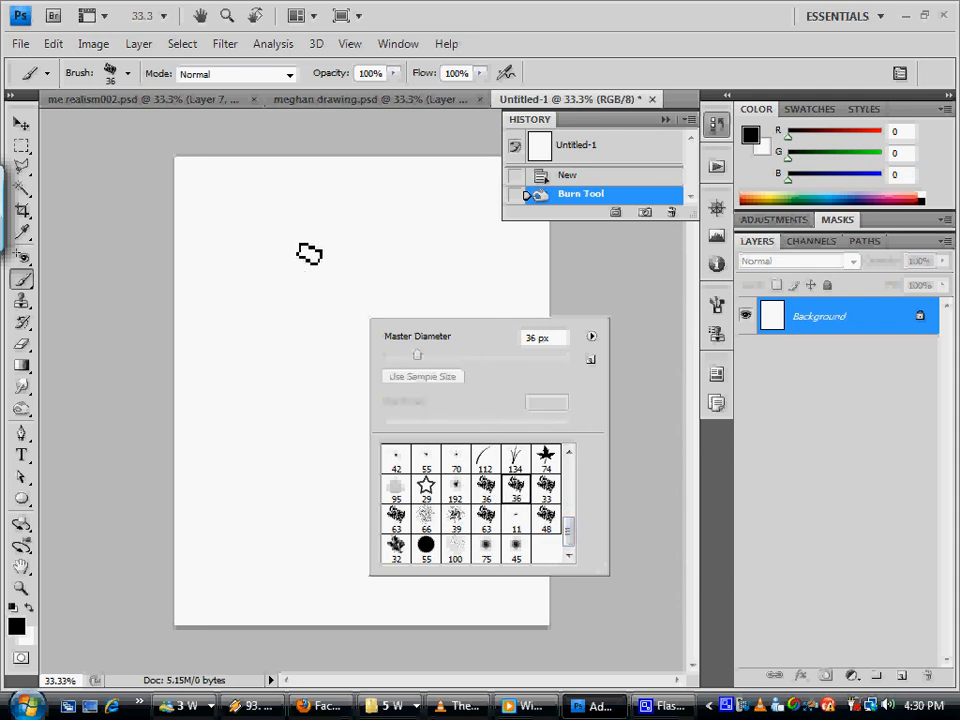
{"action": "left_click_drag", "start_coordinate": [428, 358], "coordinate": [541, 361]}
{"action": "mouse_move", "coordinate": [326, 214]}
{"action": "left_mouse_down"}
{"action": "mouse_move", "coordinate": [272, 256]}
{"action": "mouse_move", "coordinate": [310, 286]}
{"action": "mouse_move", "coordinate": [345, 346]}
{"action": "mouse_move", "coordinate": [305, 411]}
{"action": "mouse_move", "coordinate": [254, 393]}
{"action": "mouse_move", "coordinate": [318, 420]}
{"action": "mouse_move", "coordinate": [345, 481]}
{"action": "mouse_move", "coordinate": [319, 399]}
{"action": "mouse_move", "coordinate": [400, 330]}
{"action": "mouse_move", "coordinate": [410, 345]}
{"action": "mouse_move", "coordinate": [395, 355]}
{"action": "mouse_move", "coordinate": [410, 380]}
{"action": "mouse_move", "coordinate": [330, 440]}
{"action": "left_mouse_up"}
{"action": "mouse_move", "coordinate": [316, 309]}
{"action": "left_mouse_down"}
{"action": "mouse_move", "coordinate": [250, 340]}
{"action": "mouse_move", "coordinate": [215, 320]}
{"action": "mouse_move", "coordinate": [205, 290]}
{"action": "mouse_move", "coordinate": [327, 292]}
{"action": "mouse_move", "coordinate": [300, 370]}
{"action": "mouse_move", "coordinate": [325, 289]}
{"action": "mouse_move", "coordinate": [376, 318]}
{"action": "mouse_move", "coordinate": [375, 336]}
{"action": "left_mouse_up"}
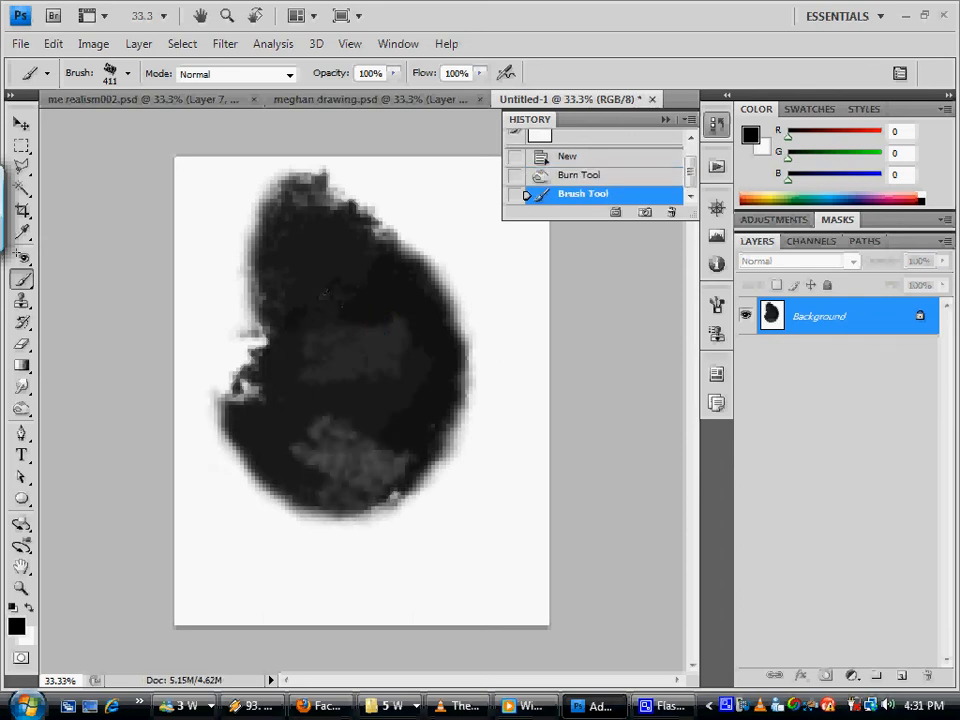
Partly erase the upper area of the black shape with a 93 px hard round eraser at 46% opacity
{"action": "key", "text": "e"}
{"action": "right_click", "coordinate": [378, 328]}
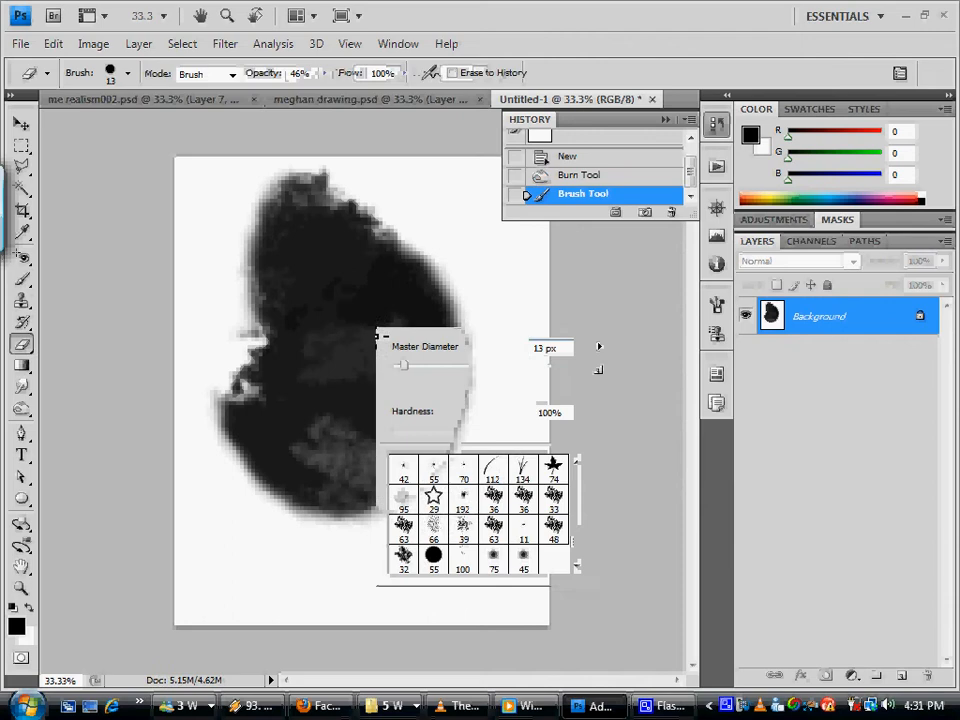
{"action": "mouse_move", "coordinate": [388, 211]}
{"action": "left_mouse_down"}
{"action": "mouse_move", "coordinate": [386, 330]}
{"action": "mouse_move", "coordinate": [407, 272]}
{"action": "mouse_move", "coordinate": [344, 69]}
{"action": "mouse_move", "coordinate": [245, 57]}
{"action": "left_mouse_up"}
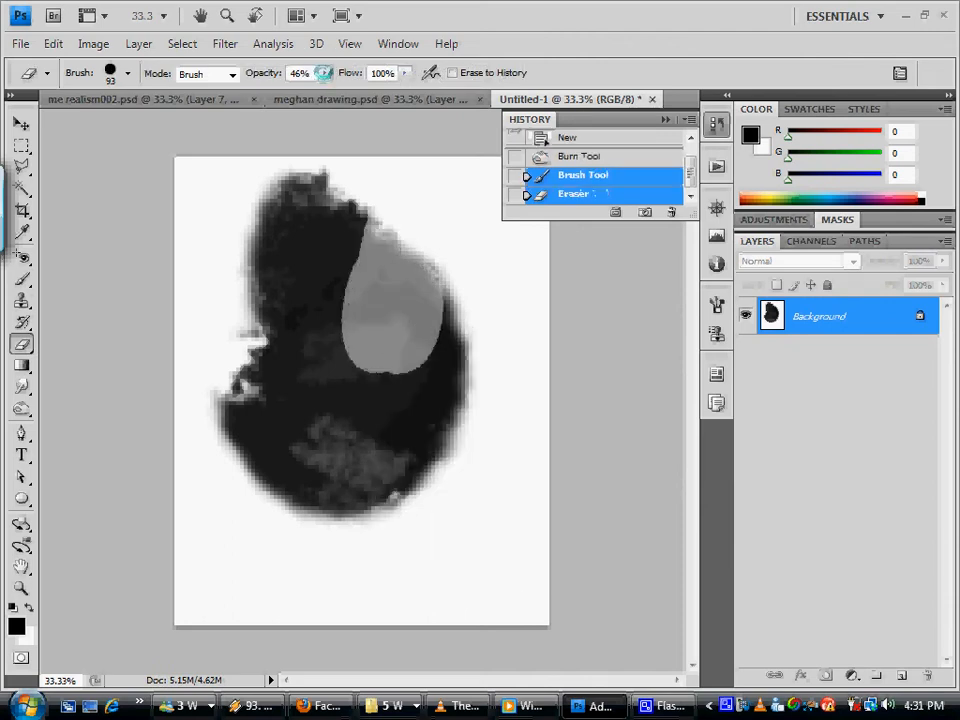
Raise the eraser opacity to 100% and erase over the half-erased grey area of the shape
{"action": "left_click", "coordinate": [324, 73]}
{"action": "left_click_drag", "start_coordinate": [398, 97], "coordinate": [395, 112]}
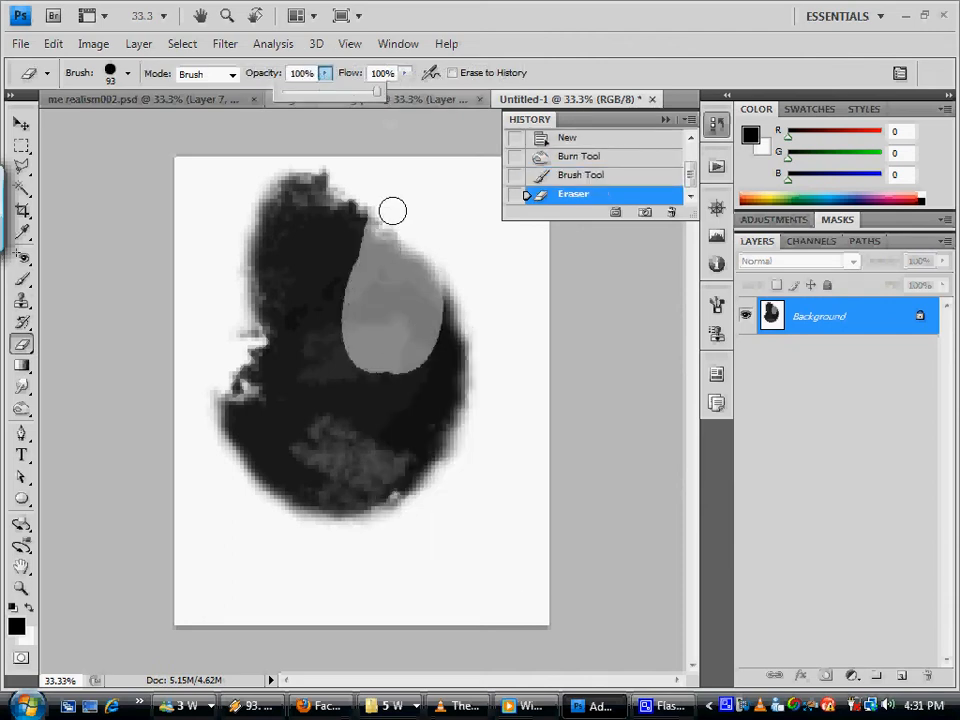
{"action": "left_click_drag", "start_coordinate": [371, 339], "coordinate": [382, 230]}
{"action": "mouse_move", "coordinate": [409, 366]}
{"action": "left_mouse_down"}
{"action": "mouse_move", "coordinate": [392, 306]}
{"action": "mouse_move", "coordinate": [420, 314]}
{"action": "left_mouse_up"}
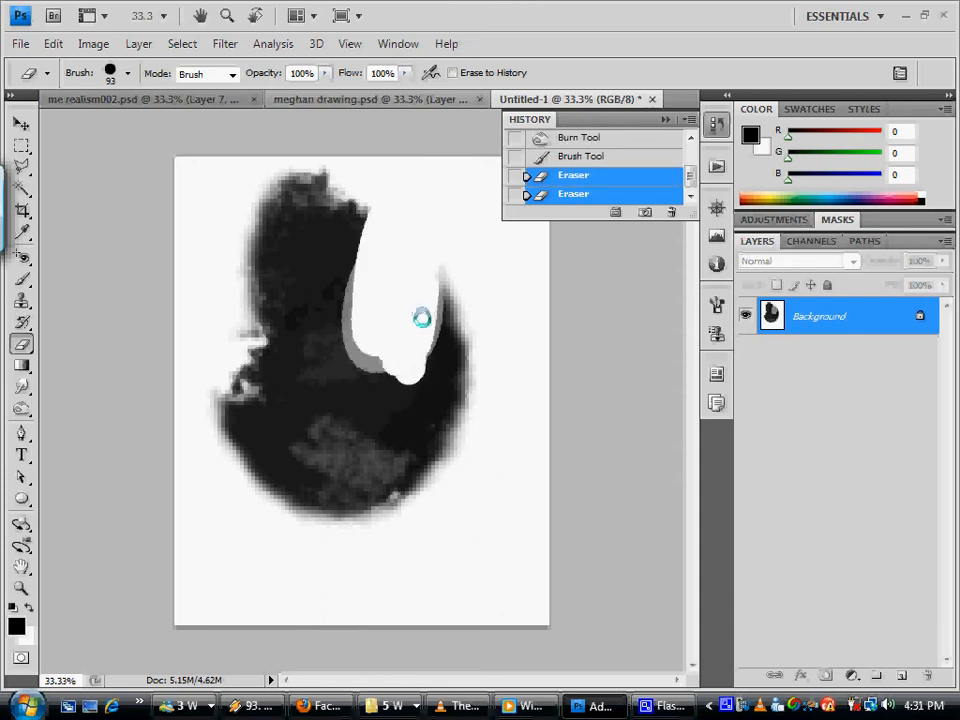
Enlarge the eraser to 401 px and erase the rest of the black shape from the canvas
{"action": "right_click", "coordinate": [421, 317]}
{"action": "left_click_drag", "start_coordinate": [500, 339], "coordinate": [533, 352]}
{"action": "left_click", "coordinate": [340, 170]}
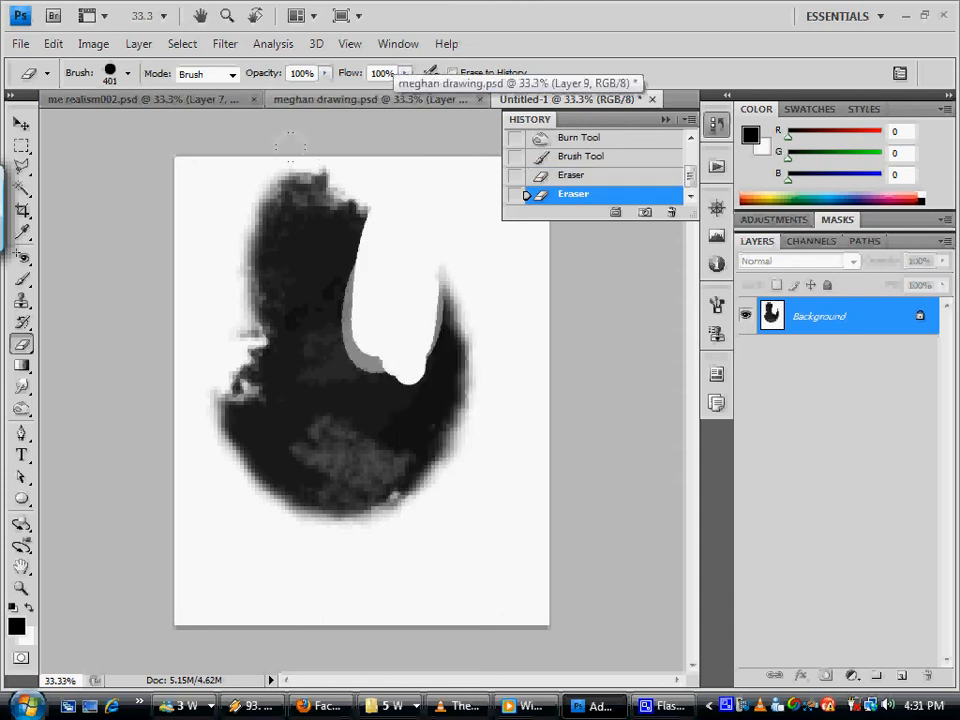
{"action": "mouse_move", "coordinate": [346, 198]}
{"action": "left_mouse_down"}
{"action": "mouse_move", "coordinate": [326, 202]}
{"action": "mouse_move", "coordinate": [340, 353]}
{"action": "mouse_move", "coordinate": [380, 313]}
{"action": "mouse_move", "coordinate": [311, 364]}
{"action": "mouse_move", "coordinate": [429, 279]}
{"action": "mouse_move", "coordinate": [246, 435]}
{"action": "mouse_move", "coordinate": [313, 346]}
{"action": "mouse_move", "coordinate": [287, 333]}
{"action": "mouse_move", "coordinate": [362, 324]}
{"action": "left_mouse_up"}
Switch the eraser to the textured 36 px brush tip and dab it once on the canvas
{"action": "right_click", "coordinate": [364, 362]}
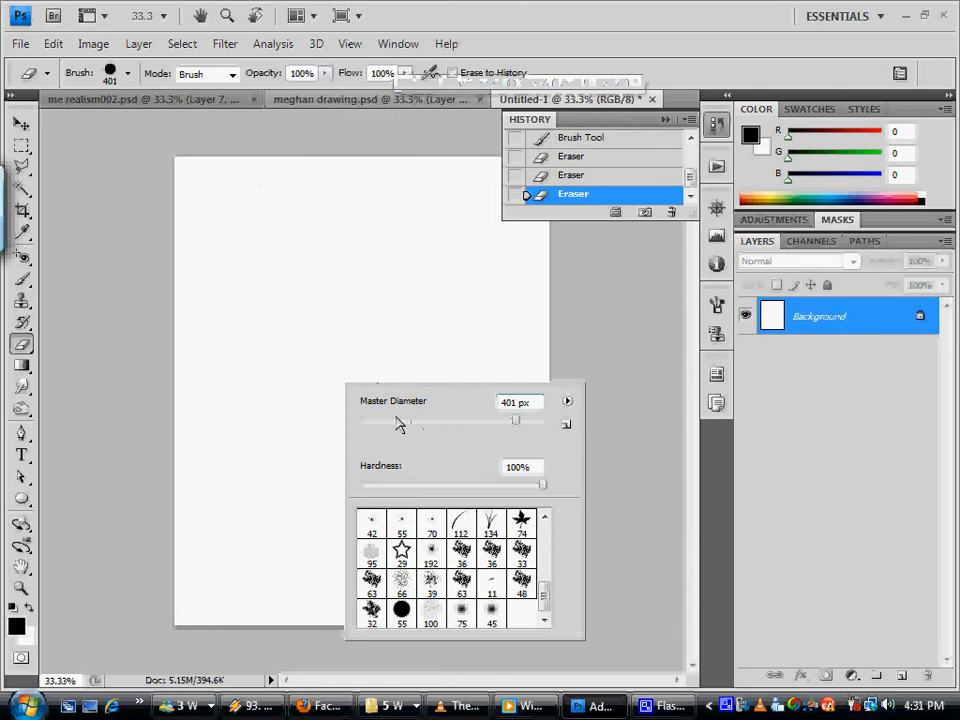
{"action": "left_click_drag", "start_coordinate": [398, 424], "coordinate": [393, 427]}
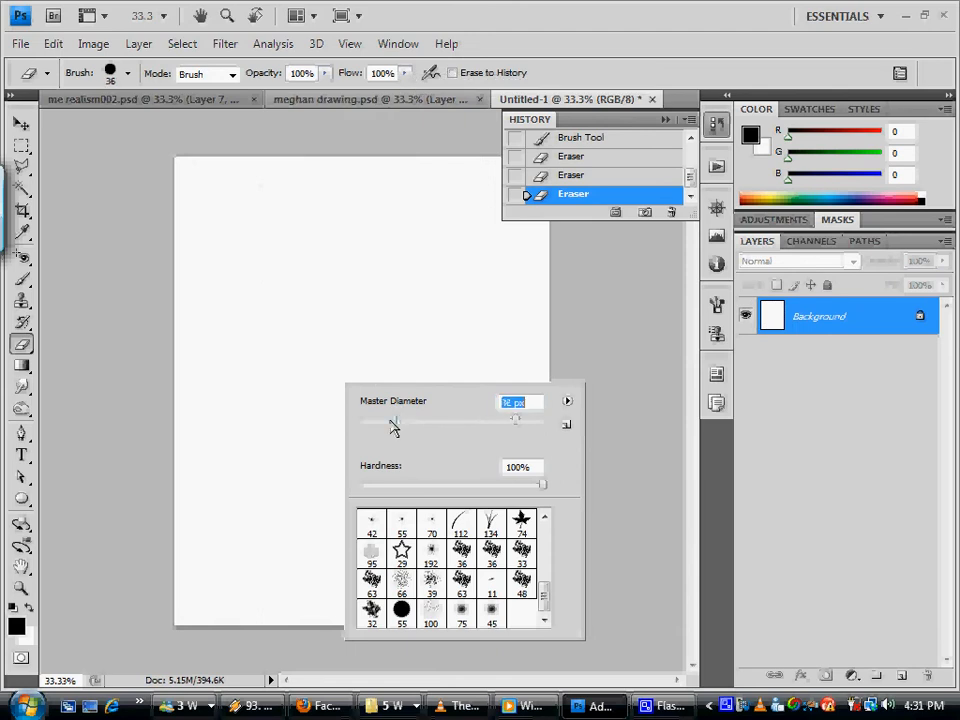
{"action": "left_click", "coordinate": [470, 556]}
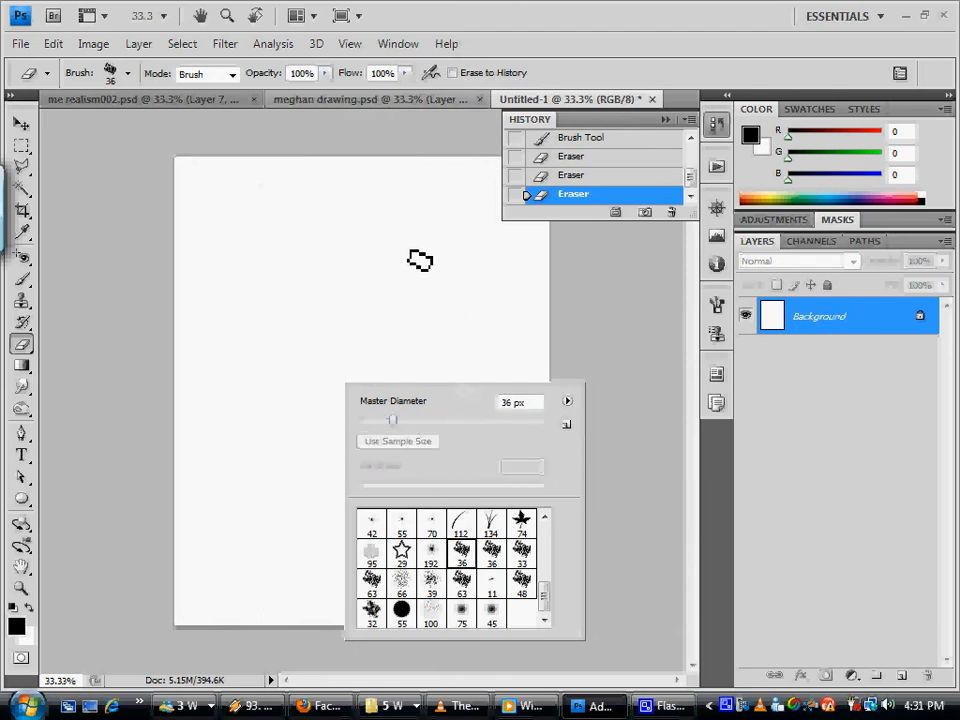
{"action": "left_click", "coordinate": [422, 328]}
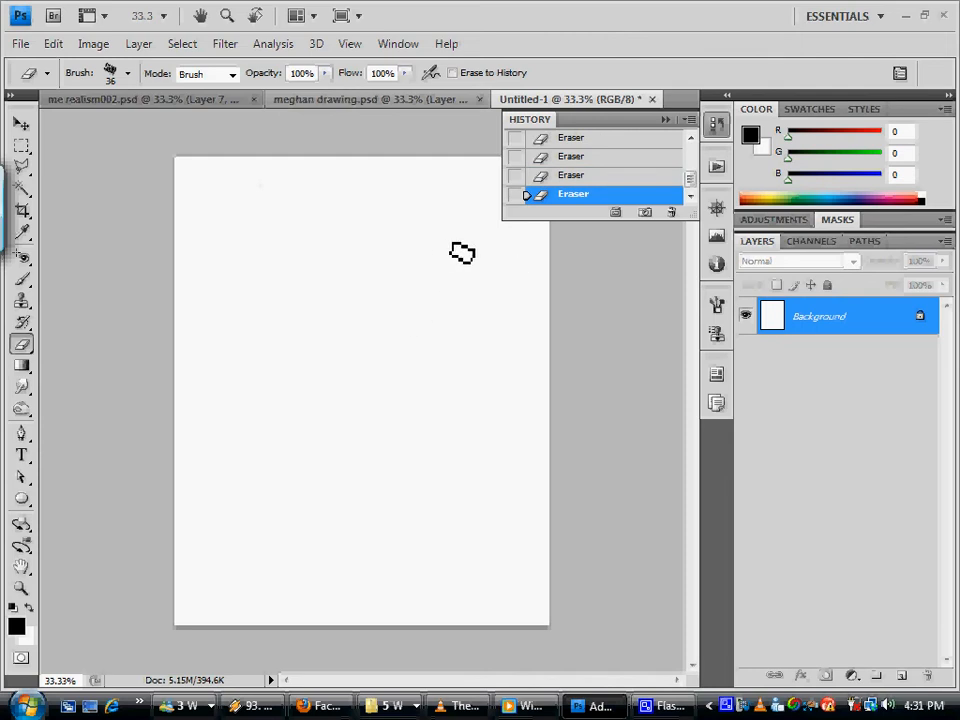
Lower the eraser opacity to 64% and make a short erasing stroke on the upper canvas
{"action": "left_click", "coordinate": [324, 73]}
{"action": "left_click_drag", "start_coordinate": [315, 94], "coordinate": [290, 104]}
{"action": "left_click_drag", "start_coordinate": [332, 182], "coordinate": [328, 264]}
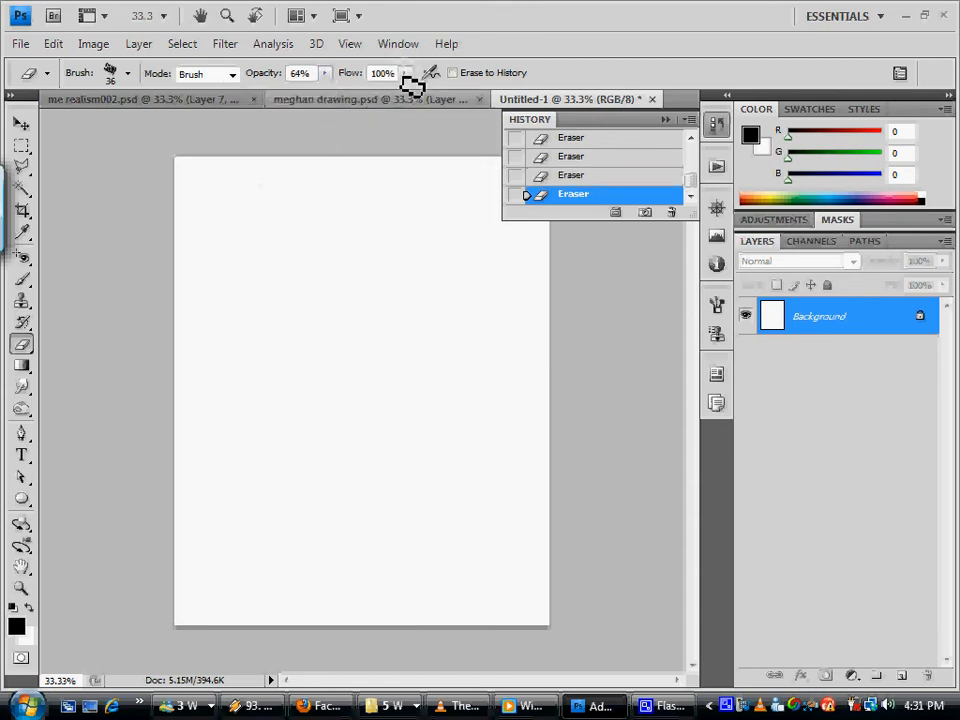
Return to the Brush tool, pick the textured 36 px tip and set its diameter to 110 px
{"action": "left_click", "coordinate": [22, 279]}
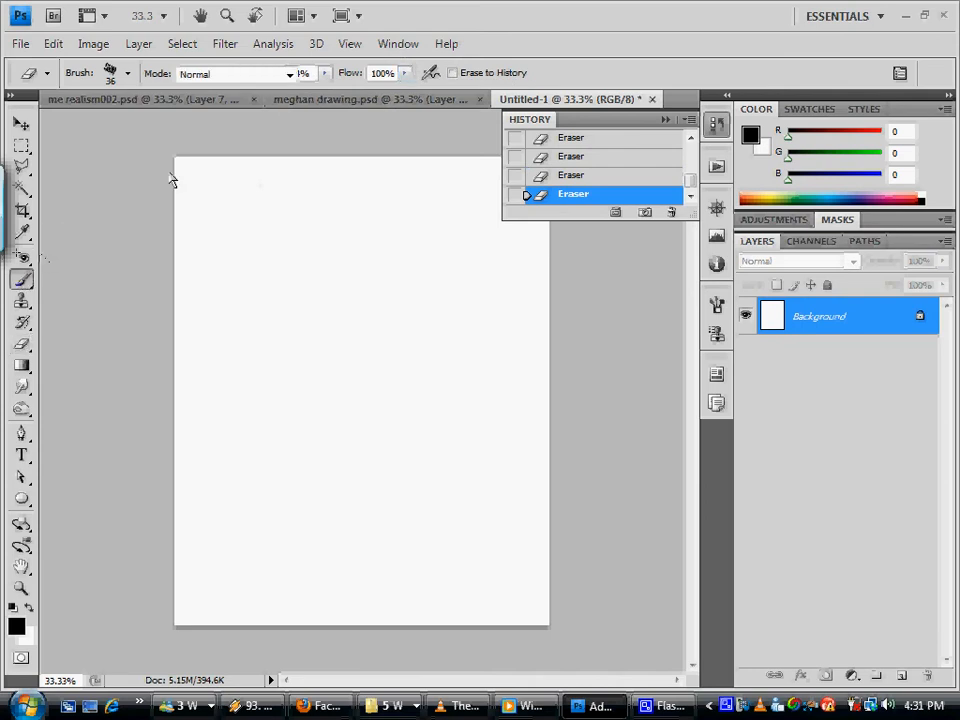
{"action": "left_click", "coordinate": [480, 73]}
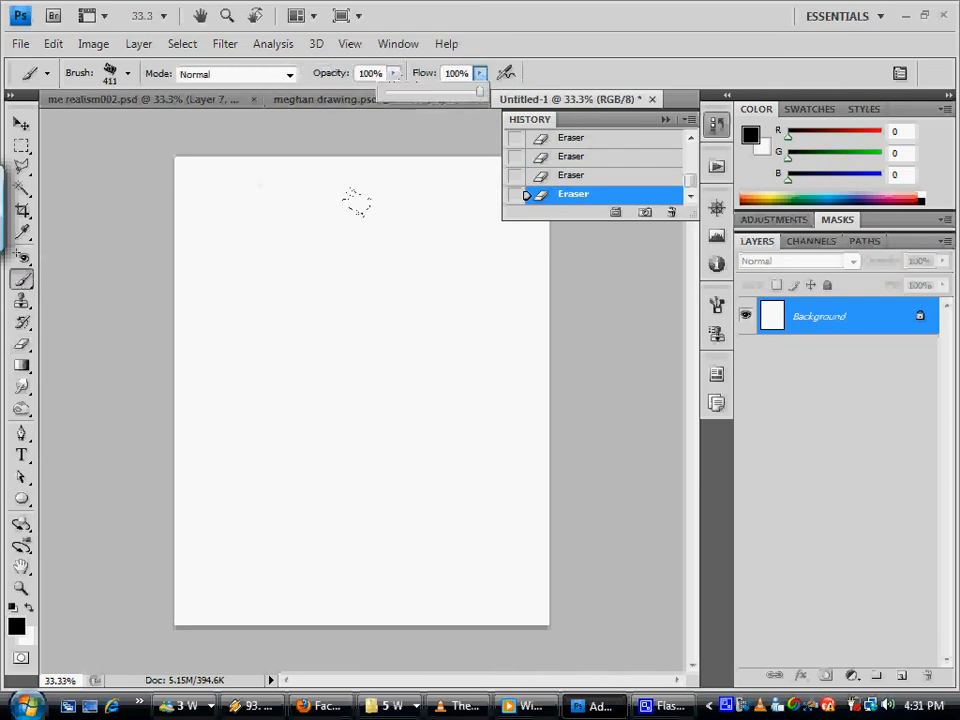
{"action": "right_click", "coordinate": [385, 246]}
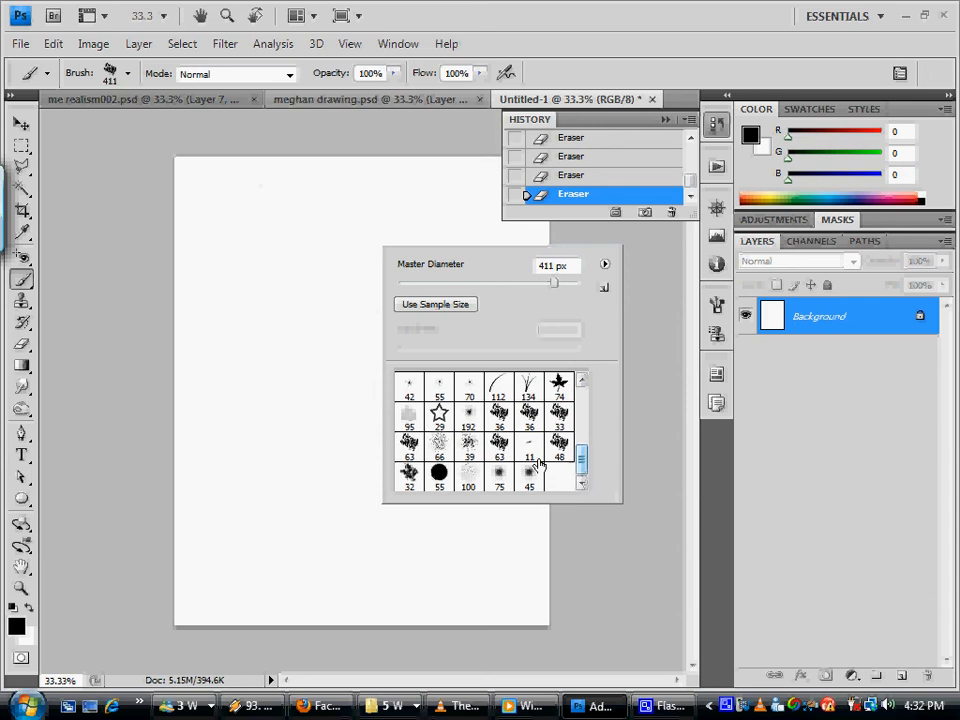
{"action": "left_click", "coordinate": [508, 418]}
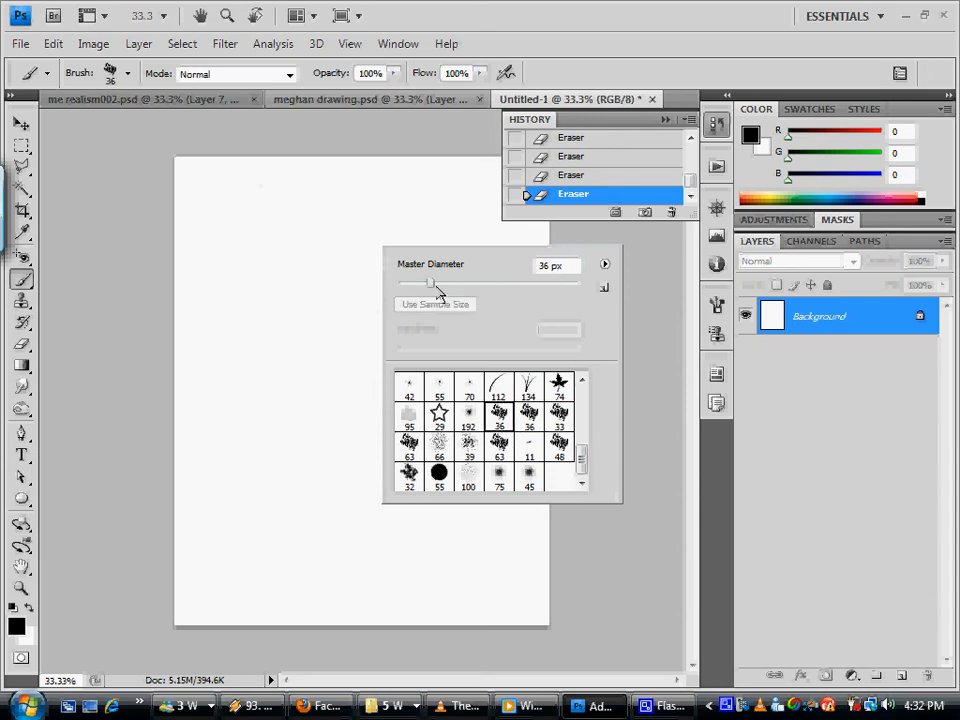
{"action": "left_click_drag", "start_coordinate": [480, 285], "coordinate": [493, 290]}
{"action": "key", "text": "Return"}
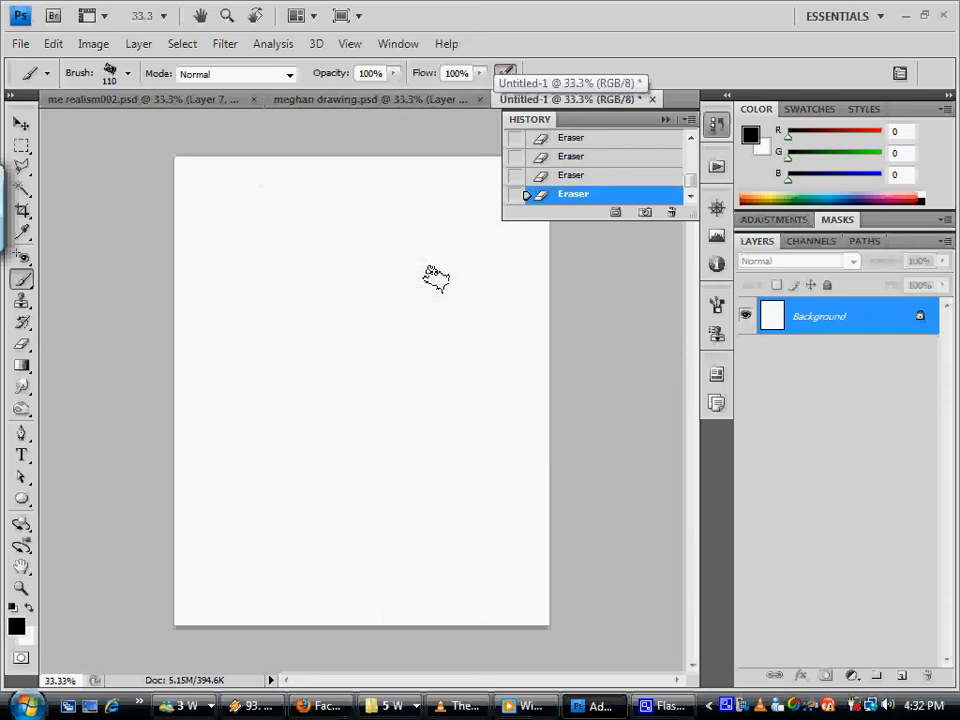
Switch the brush to the hard round 19 px tip and enlarge its diameter to 100 px
{"action": "key", "text": "ctrl+plus"}
{"action": "key", "text": "ctrl+plus"}
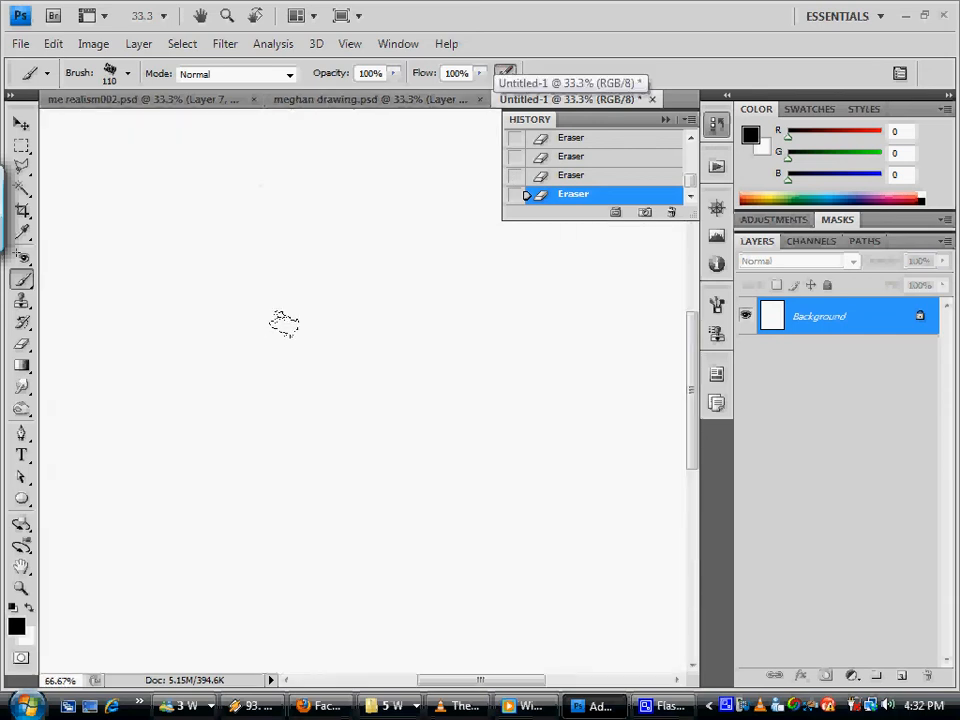
{"action": "right_click", "coordinate": [296, 284]}
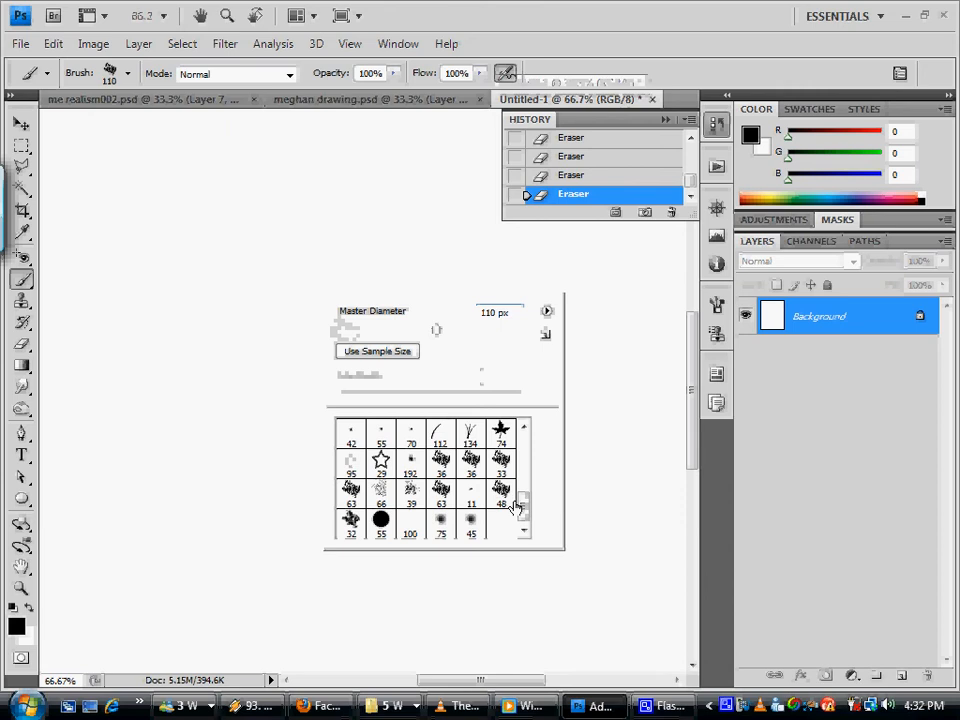
{"action": "left_click", "coordinate": [500, 430]}
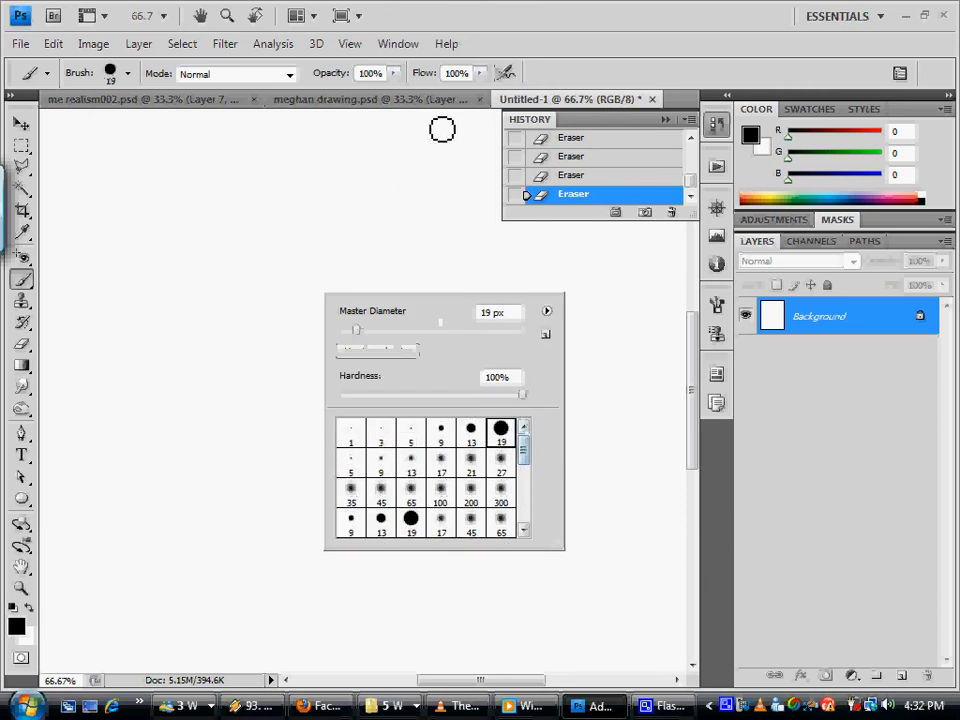
{"action": "left_click", "coordinate": [418, 330]}
Lower the brush flow to 21% and paint a thick curved stroke down the middle of the canvas
{"action": "left_click_drag", "start_coordinate": [480, 73], "coordinate": [406, 95]}
{"action": "left_click", "coordinate": [324, 218]}
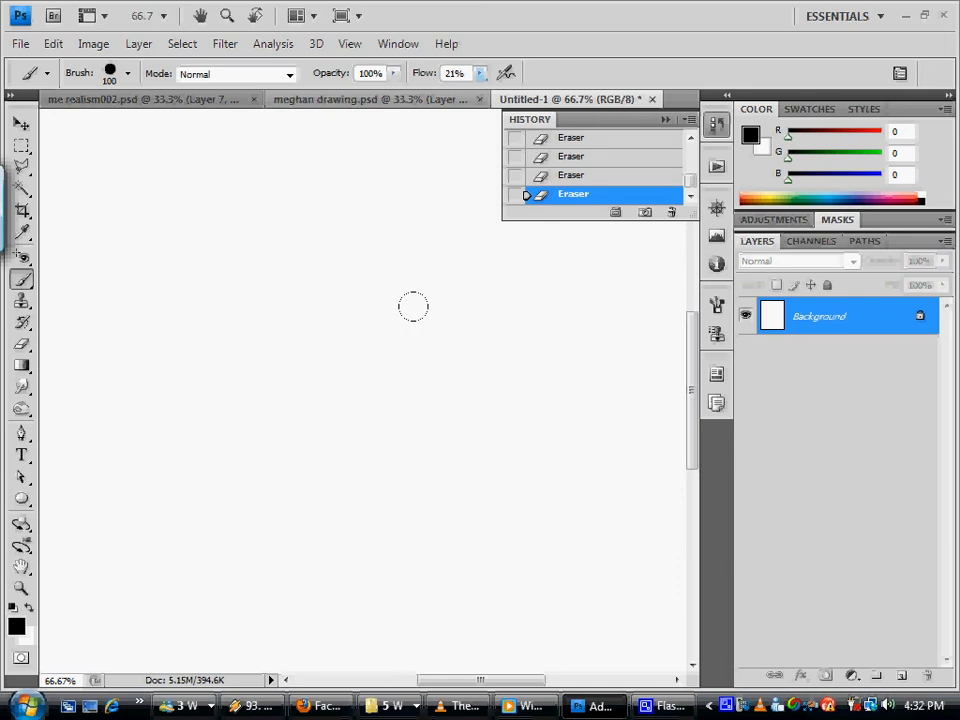
{"action": "left_click_drag", "start_coordinate": [274, 255], "coordinate": [465, 386]}
{"action": "left_click_drag", "start_coordinate": [360, 507], "coordinate": [382, 518]}
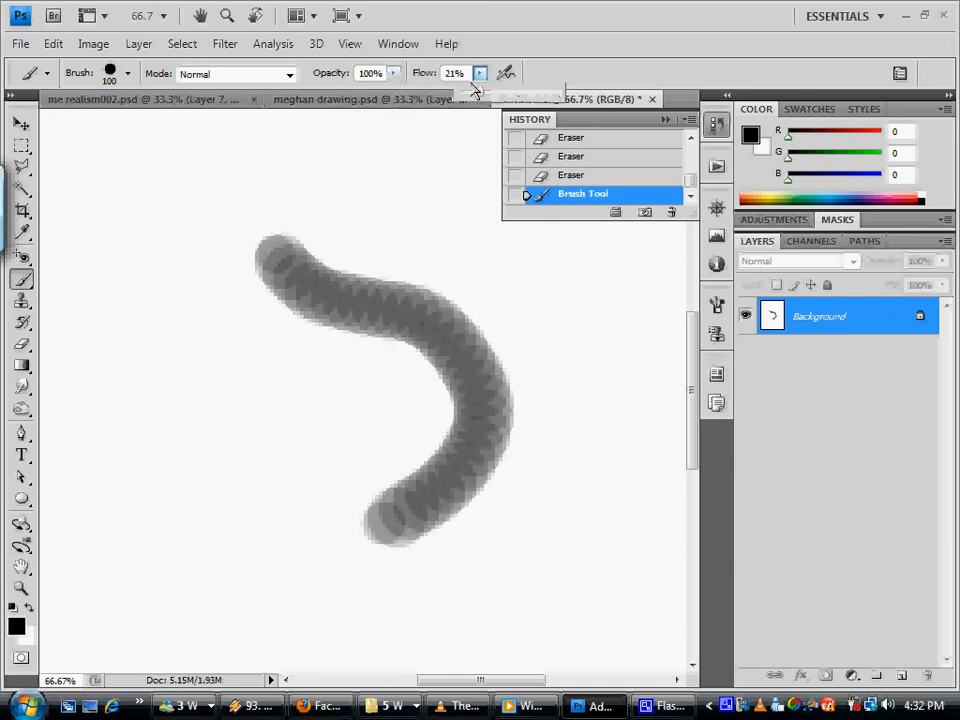
With flow back at 100% and the textured 48 px tip, paint a small dab and a wavy black stroke above the grey curve
{"action": "left_click_drag", "start_coordinate": [538, 103], "coordinate": [562, 95]}
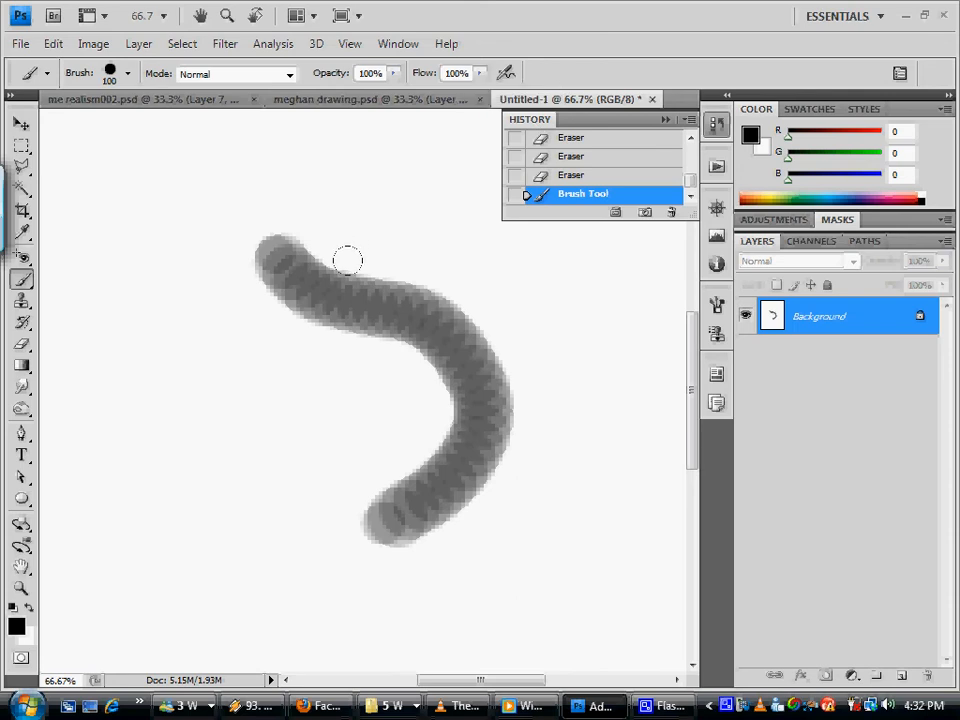
{"action": "right_click", "coordinate": [347, 256]}
{"action": "left_click_drag", "start_coordinate": [570, 425], "coordinate": [560, 506]}
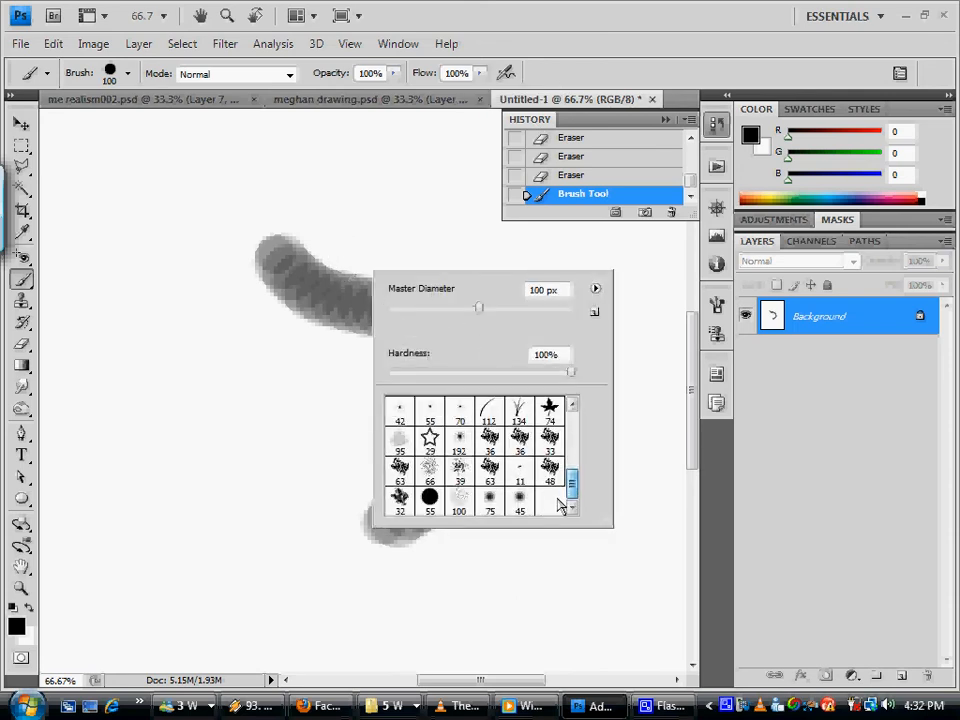
{"action": "left_click", "coordinate": [547, 483]}
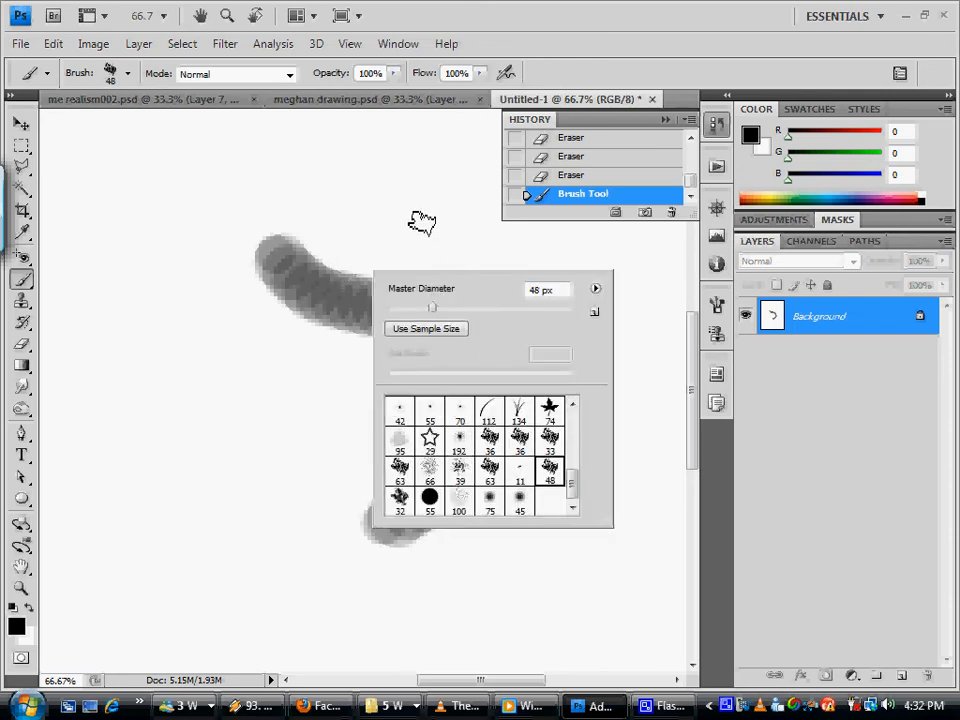
{"action": "left_click", "coordinate": [382, 198]}
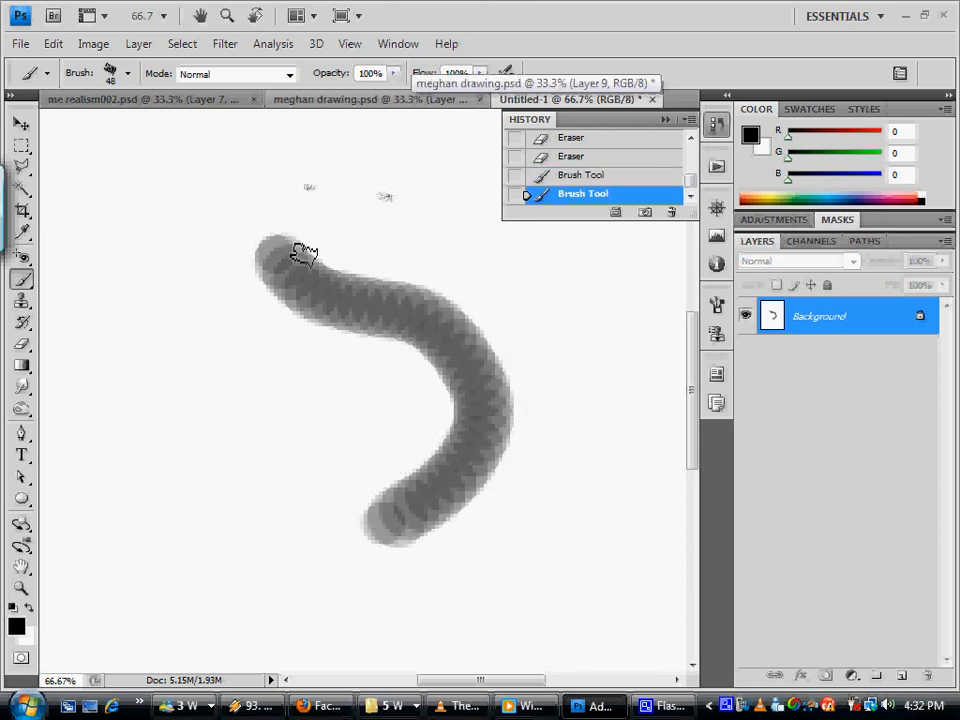
{"action": "left_click_drag", "start_coordinate": [302, 185], "coordinate": [352, 234]}
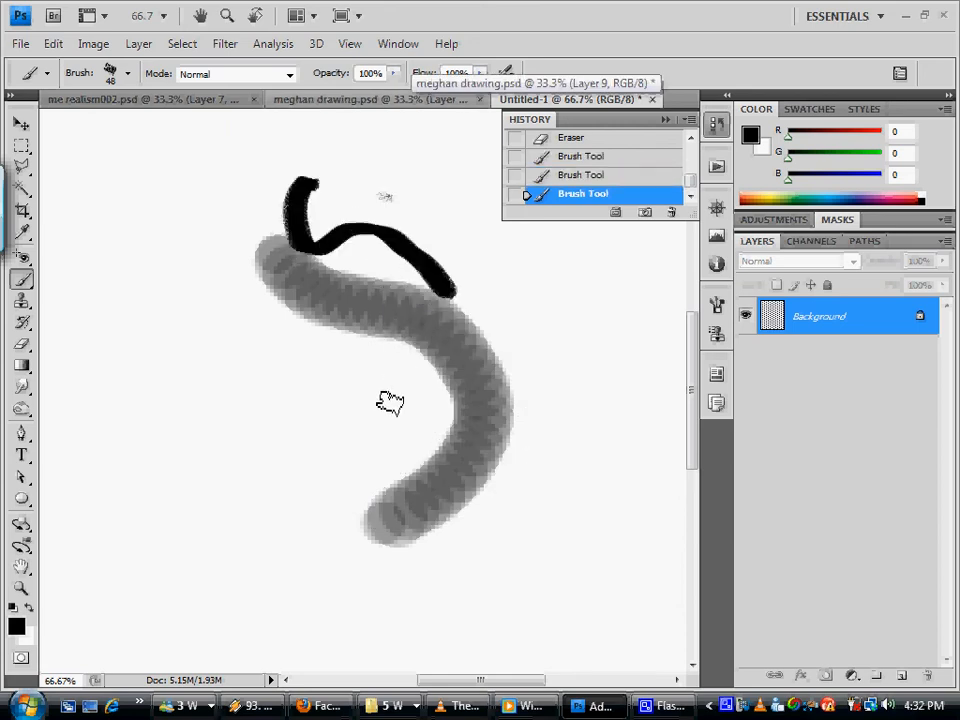
Switch to the soft round 45 px tip, enlarge it to 82 px and dab it once on the upper canvas
{"action": "key", "text": "ctrl+minus"}
{"action": "key", "text": "ctrl+minus"}
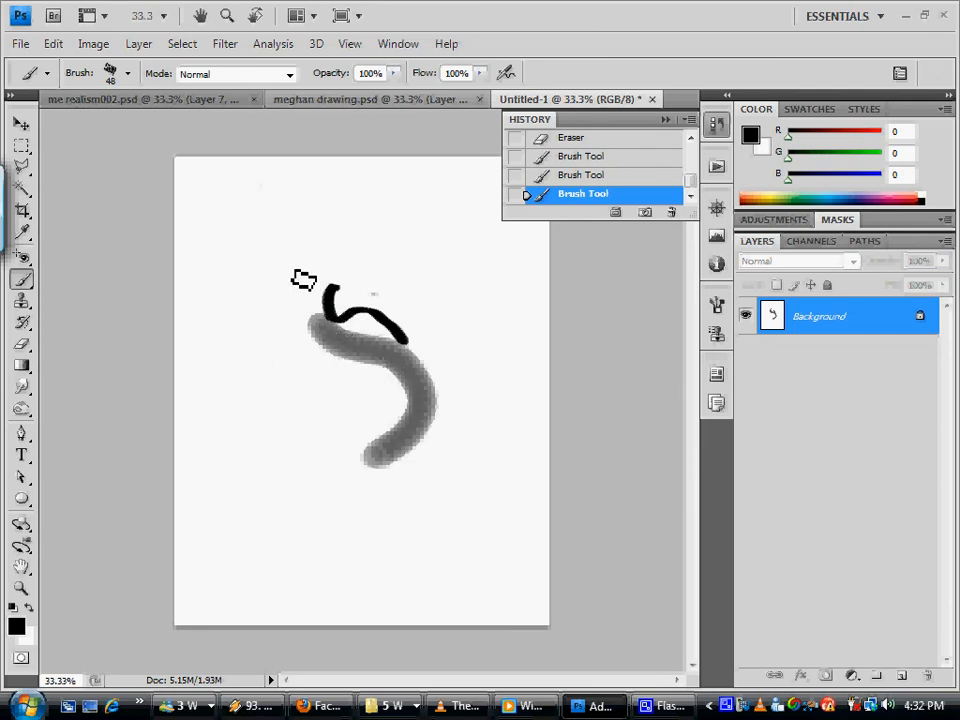
{"action": "right_click", "coordinate": [344, 276]}
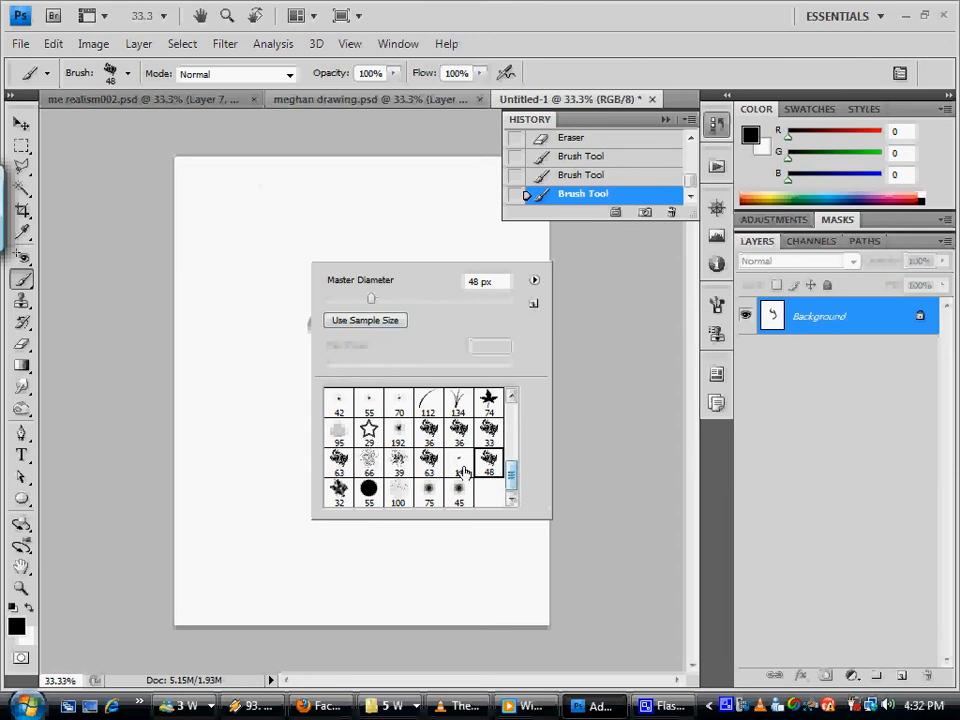
{"action": "left_click", "coordinate": [467, 497]}
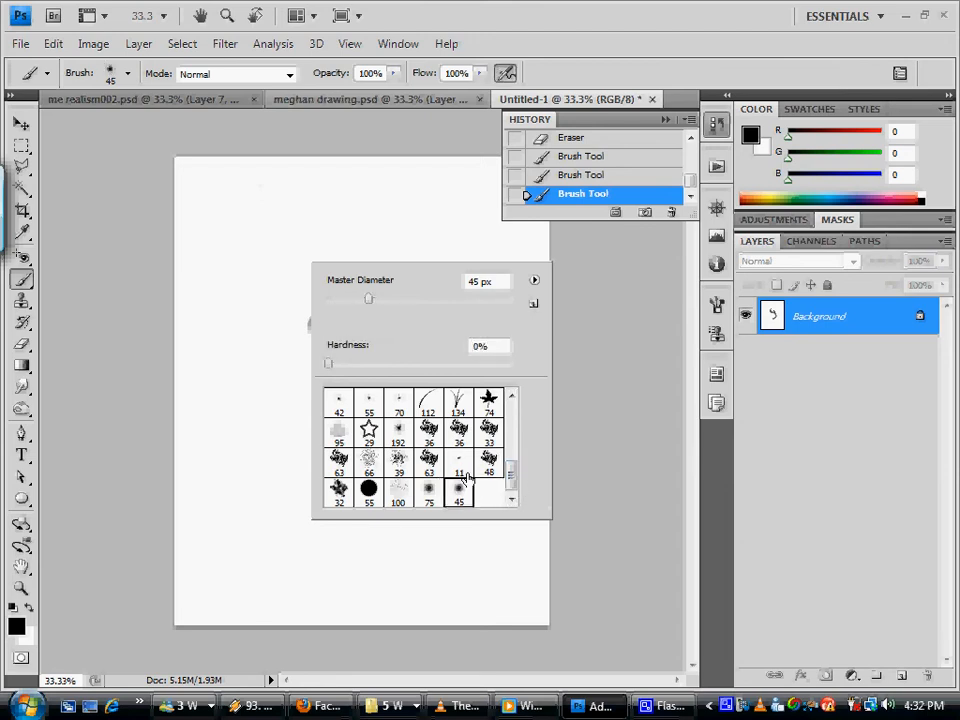
{"action": "left_click_drag", "start_coordinate": [368, 299], "coordinate": [404, 300]}
{"action": "left_click", "coordinate": [416, 228]}
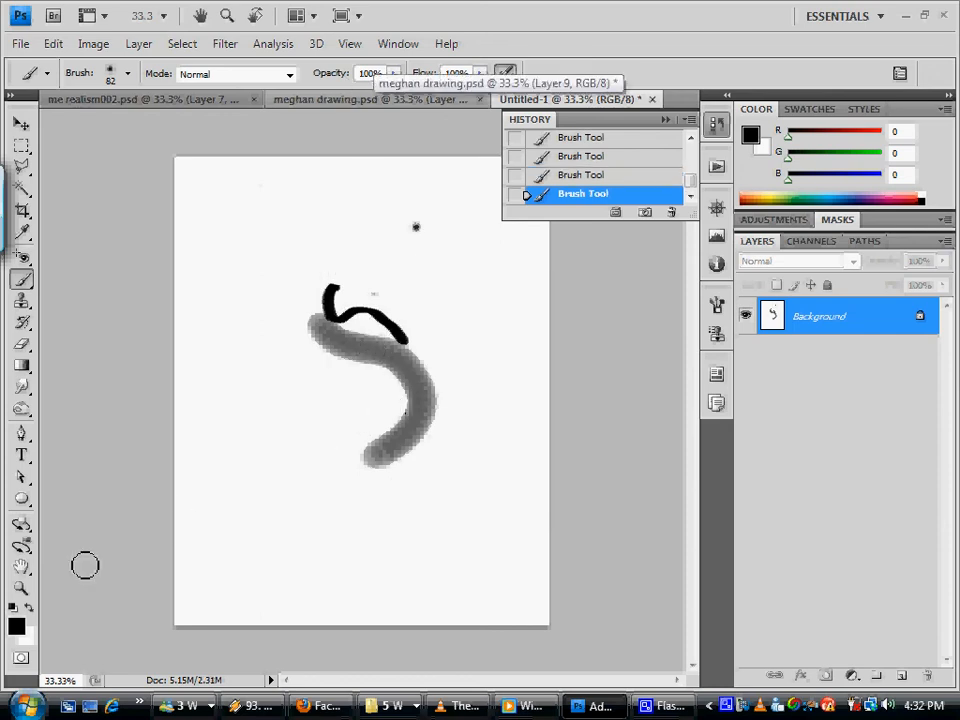
Sample the grey of the curved stroke and darken the foreground color to RGB 68, 67, 67
{"action": "left_click", "coordinate": [29, 609]}
{"action": "left_click", "coordinate": [29, 609]}
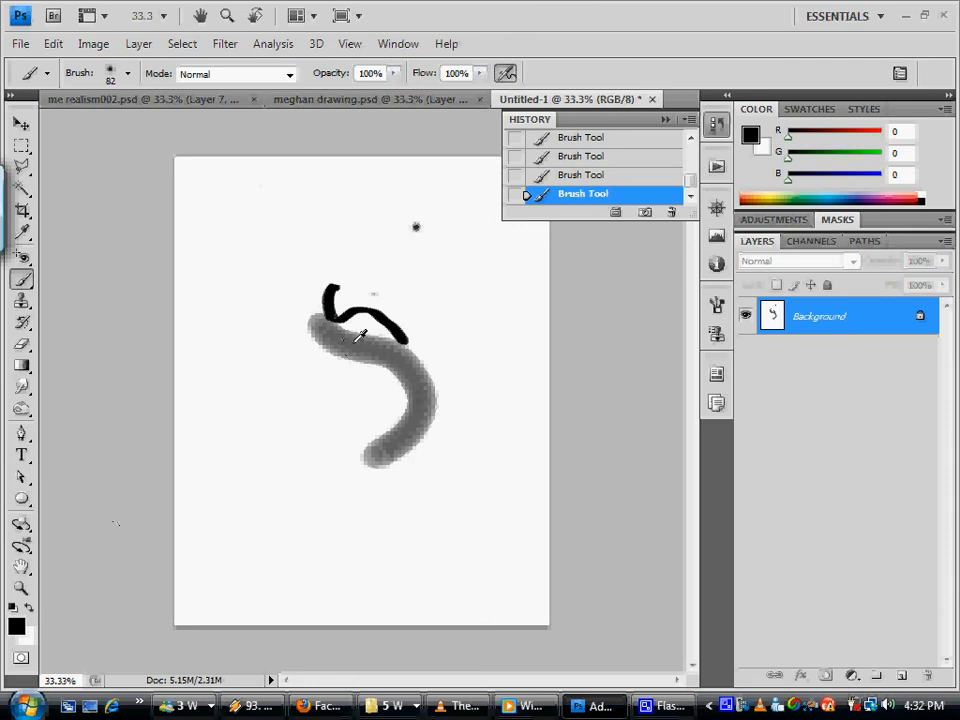
{"action": "left_click", "coordinate": [362, 336], "text": "alt"}
{"action": "left_click", "coordinate": [20, 626]}
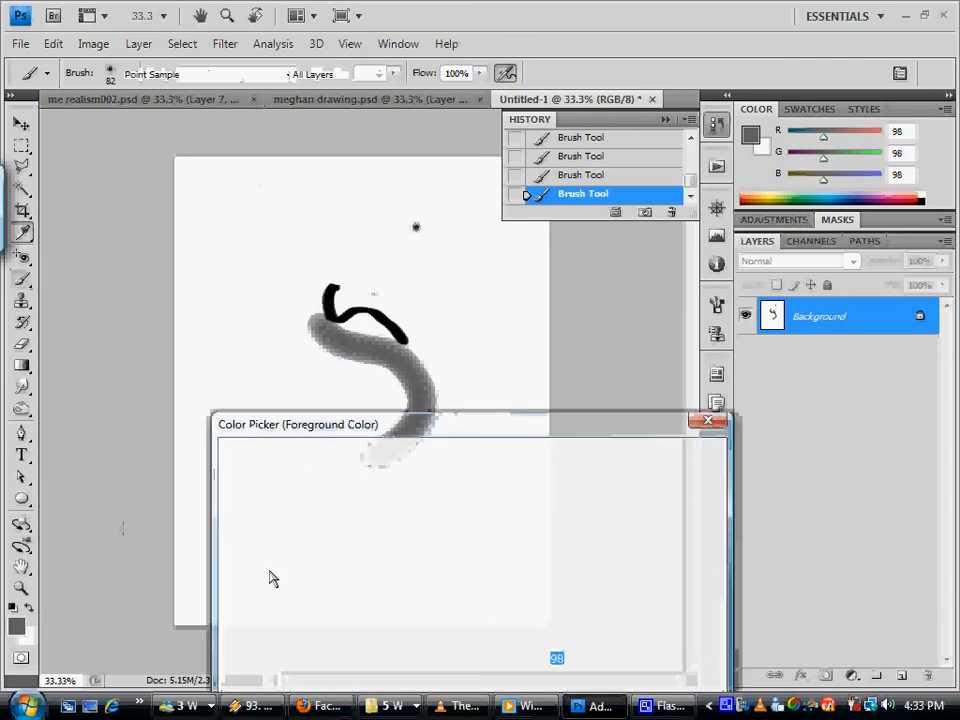
{"action": "left_click_drag", "start_coordinate": [368, 418], "coordinate": [397, 340]}
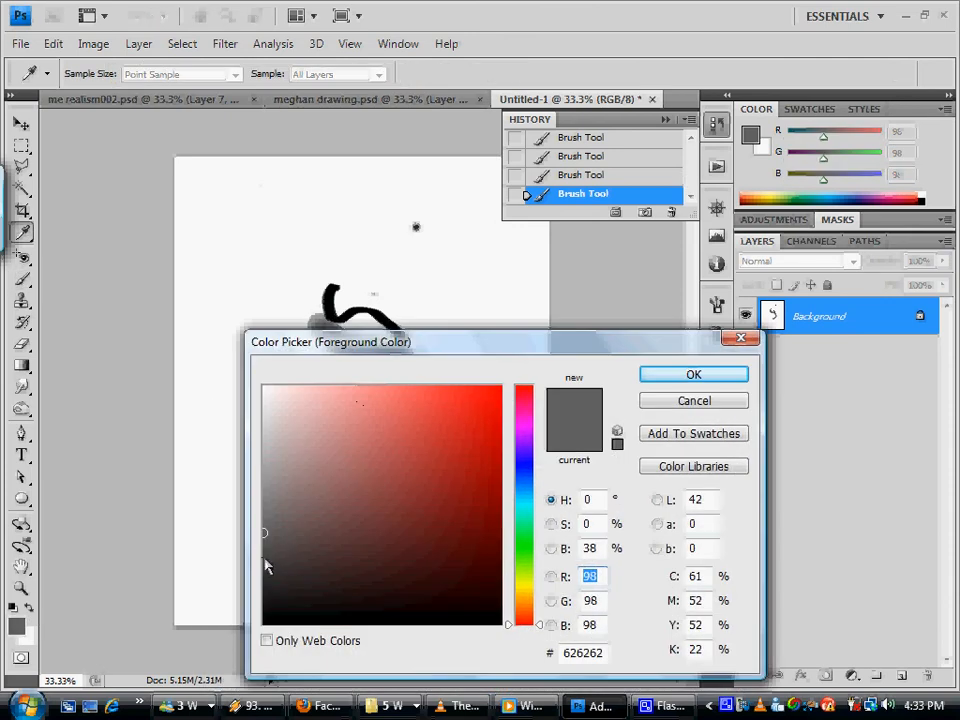
{"action": "left_click", "coordinate": [266, 560]}
{"action": "left_click", "coordinate": [666, 381]}
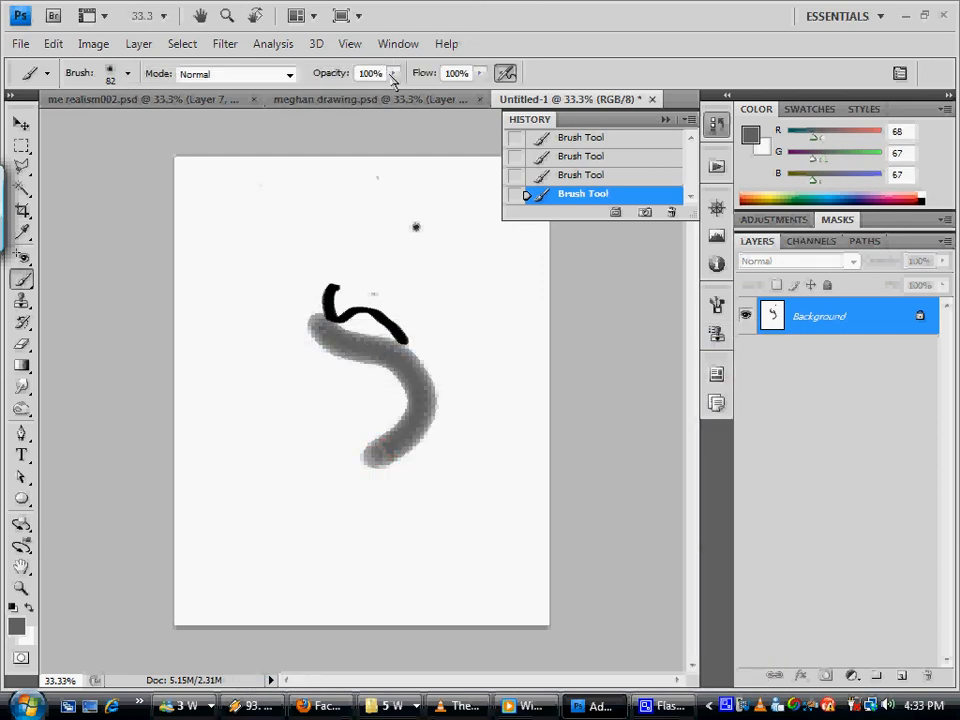
Lower the brush opacity to 23% and shade softly along the lower edge of the grey stroke's upper section
{"action": "left_click_drag", "start_coordinate": [393, 73], "coordinate": [322, 108]}
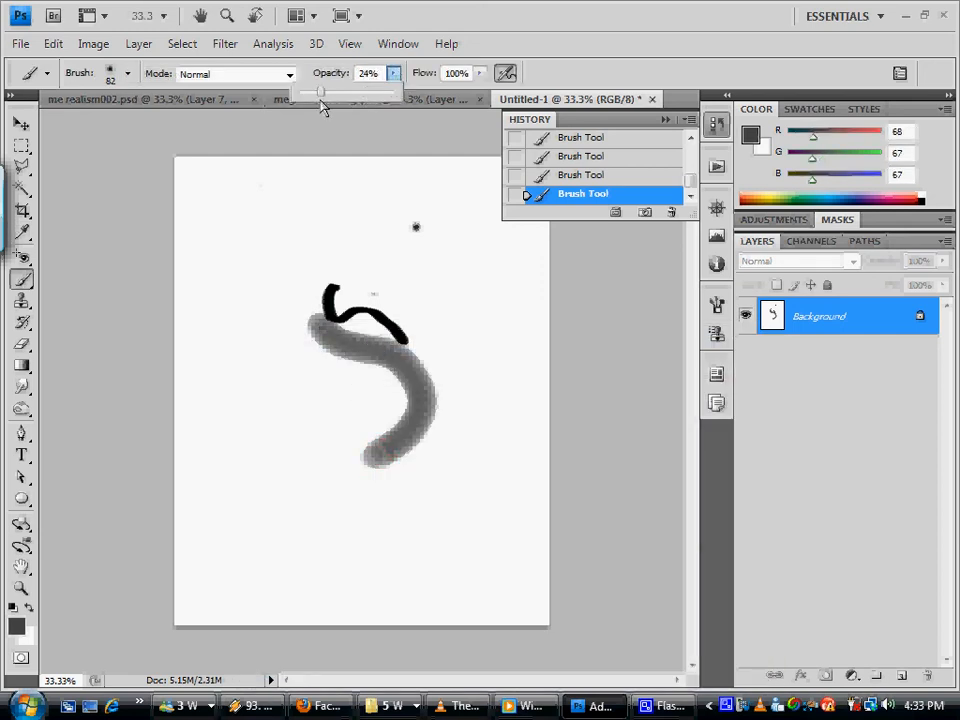
{"action": "left_click", "coordinate": [328, 344]}
{"action": "mouse_move", "coordinate": [320, 343]}
{"action": "left_mouse_down"}
{"action": "mouse_move", "coordinate": [411, 381]}
{"action": "mouse_move", "coordinate": [354, 349]}
{"action": "mouse_move", "coordinate": [330, 349]}
{"action": "mouse_move", "coordinate": [382, 360]}
{"action": "mouse_move", "coordinate": [359, 347]}
{"action": "left_mouse_up"}
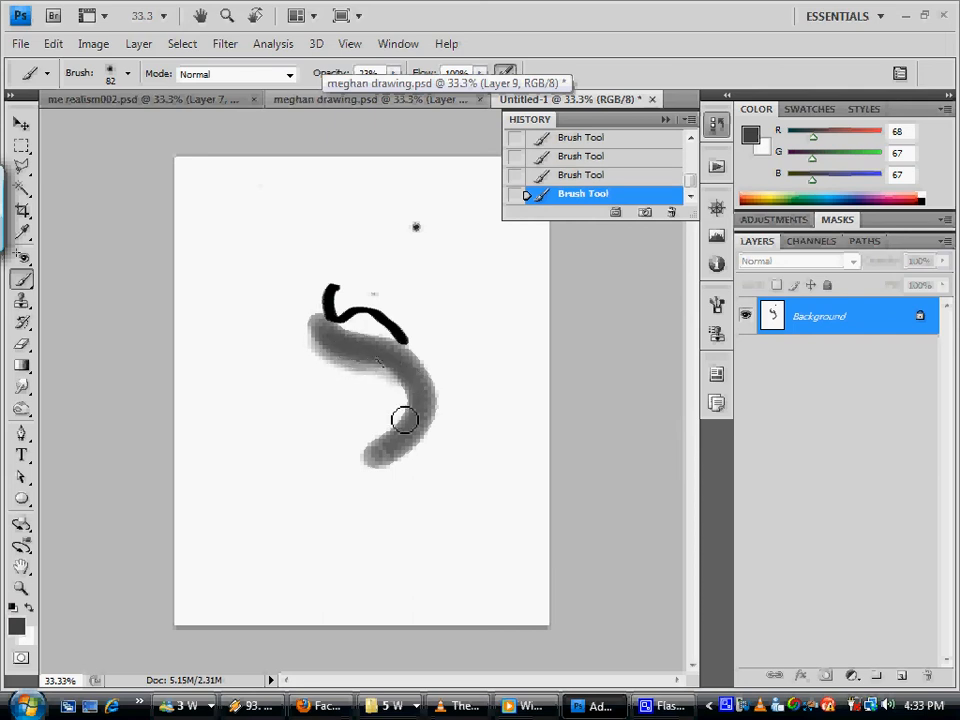
Switch to the Smudge tool and set its brush diameter to 49 px
{"action": "left_click", "coordinate": [22, 387]}
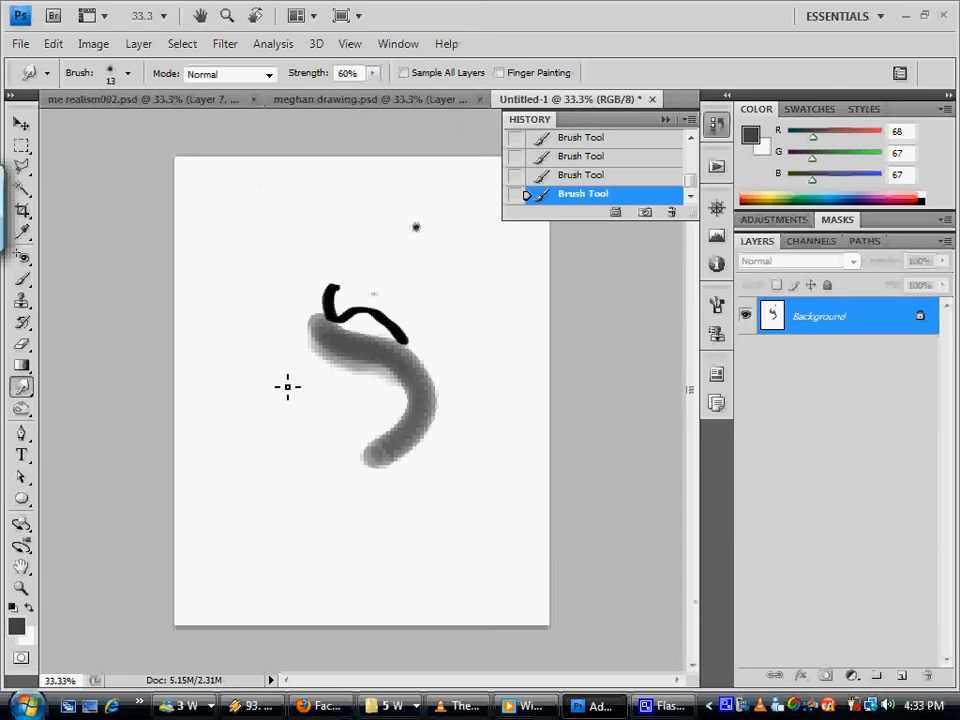
{"action": "key", "text": "ctrl+plus"}
{"action": "key", "text": "ctrl+plus"}
{"action": "key", "text": "ctrl+plus"}
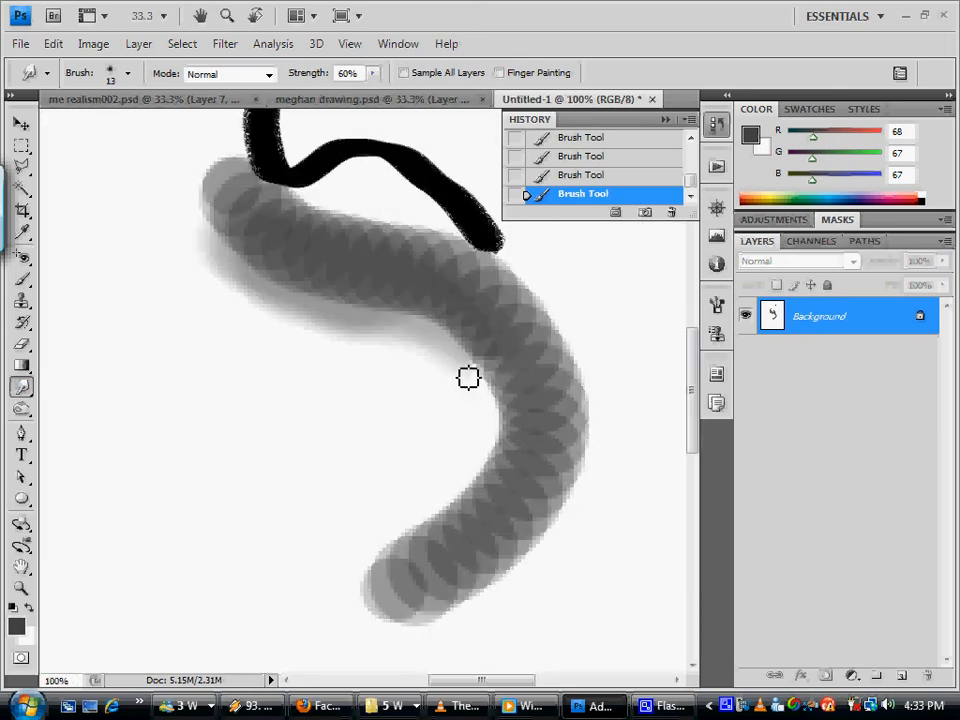
{"action": "right_click", "coordinate": [468, 378]}
{"action": "left_click_drag", "start_coordinate": [502, 405], "coordinate": [521, 405]}
{"action": "left_click", "coordinate": [525, 322]}
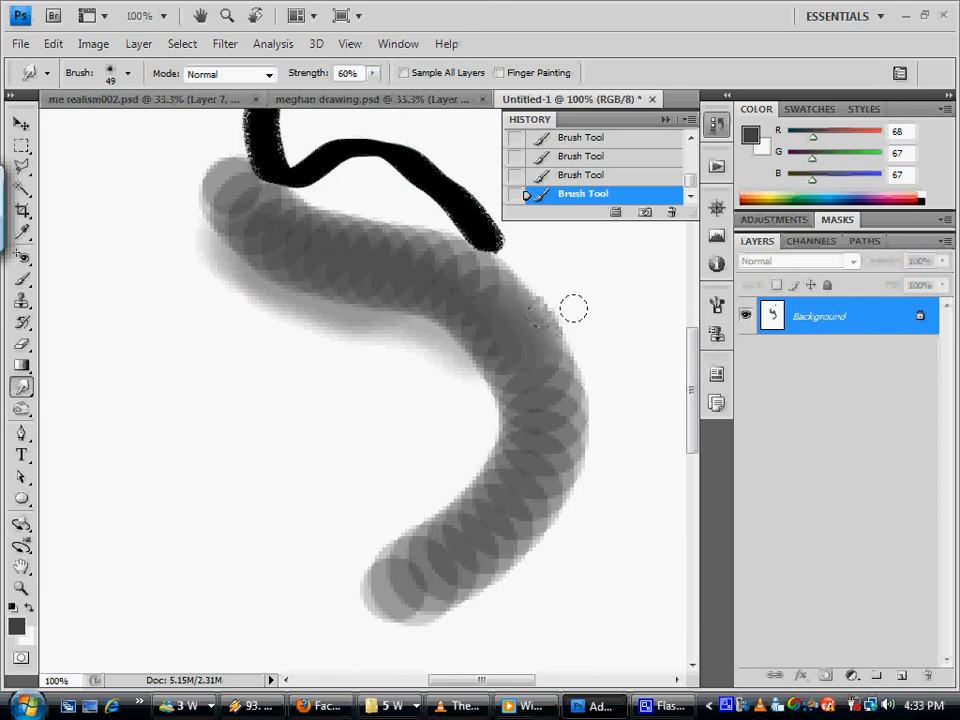
Smudge the outer edge of the grey stroke's upper-right bend in several short strokes at 60% strength
{"action": "mouse_move", "coordinate": [565, 348]}
{"action": "left_mouse_down"}
{"action": "mouse_move", "coordinate": [542, 260]}
{"action": "mouse_move", "coordinate": [516, 343]}
{"action": "left_mouse_up"}
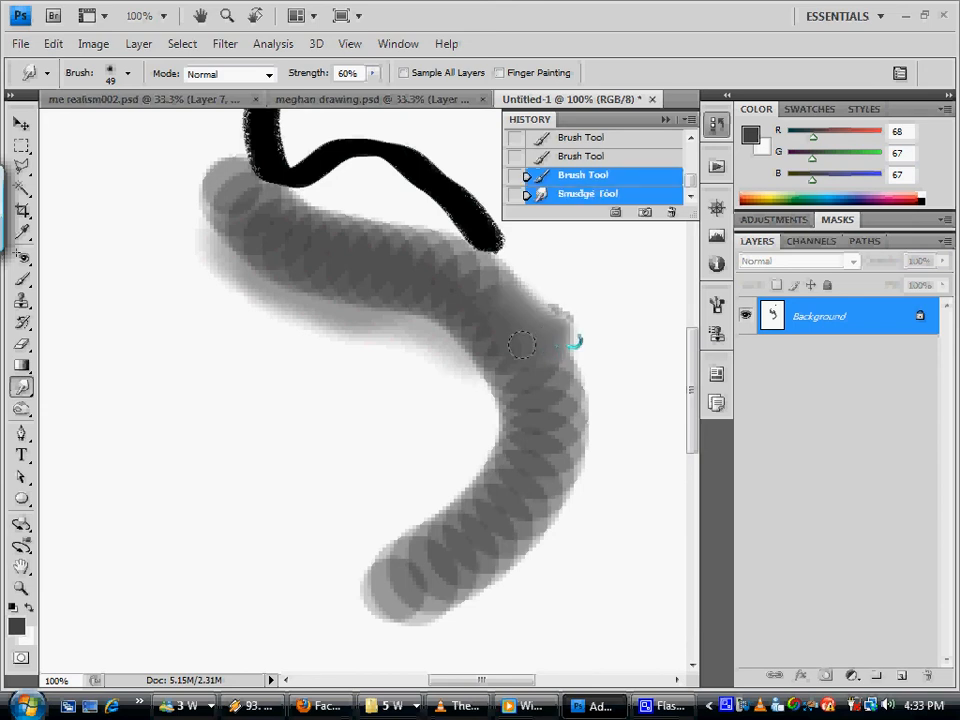
{"action": "mouse_move", "coordinate": [531, 292]}
{"action": "left_mouse_down"}
{"action": "mouse_move", "coordinate": [517, 296]}
{"action": "mouse_move", "coordinate": [499, 268]}
{"action": "mouse_move", "coordinate": [532, 317]}
{"action": "mouse_move", "coordinate": [538, 366]}
{"action": "mouse_move", "coordinate": [521, 326]}
{"action": "mouse_move", "coordinate": [529, 306]}
{"action": "mouse_move", "coordinate": [514, 336]}
{"action": "left_mouse_up"}
{"action": "left_click_drag", "start_coordinate": [529, 272], "coordinate": [532, 280]}
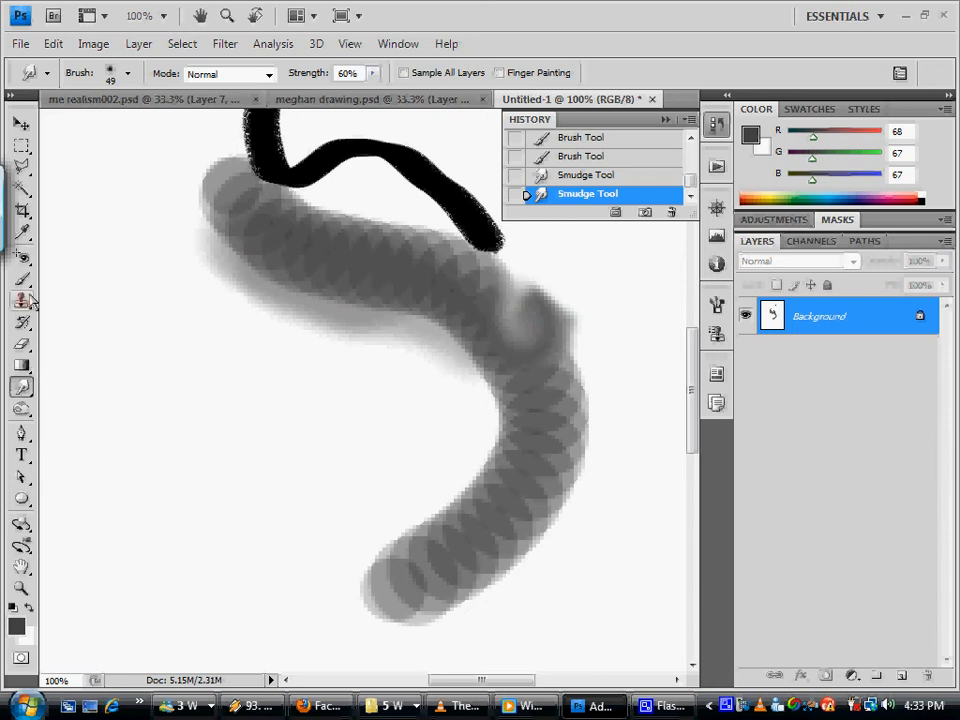
Return to the Brush tool and make one faint dab beneath the upper-left end of the grey stroke
{"action": "key", "text": "b"}
{"action": "right_click", "coordinate": [279, 261]}
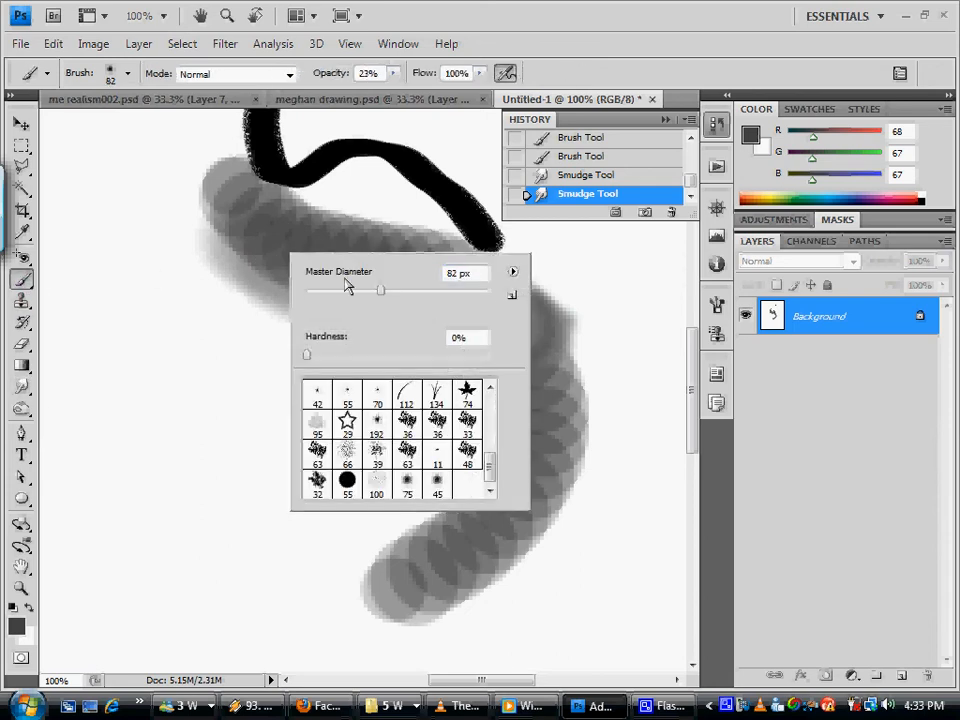
{"action": "left_click", "coordinate": [217, 277]}
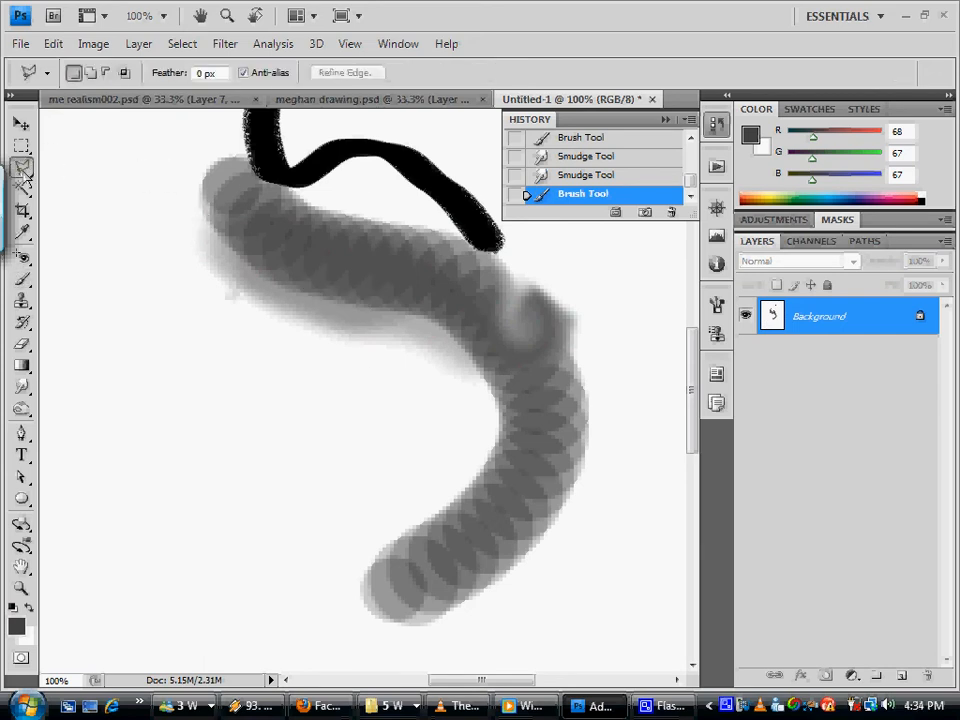
Draw a freehand Lasso selection across the upper-left part of the grey stroke and the blank area below it
{"action": "left_click", "coordinate": [22, 168]}
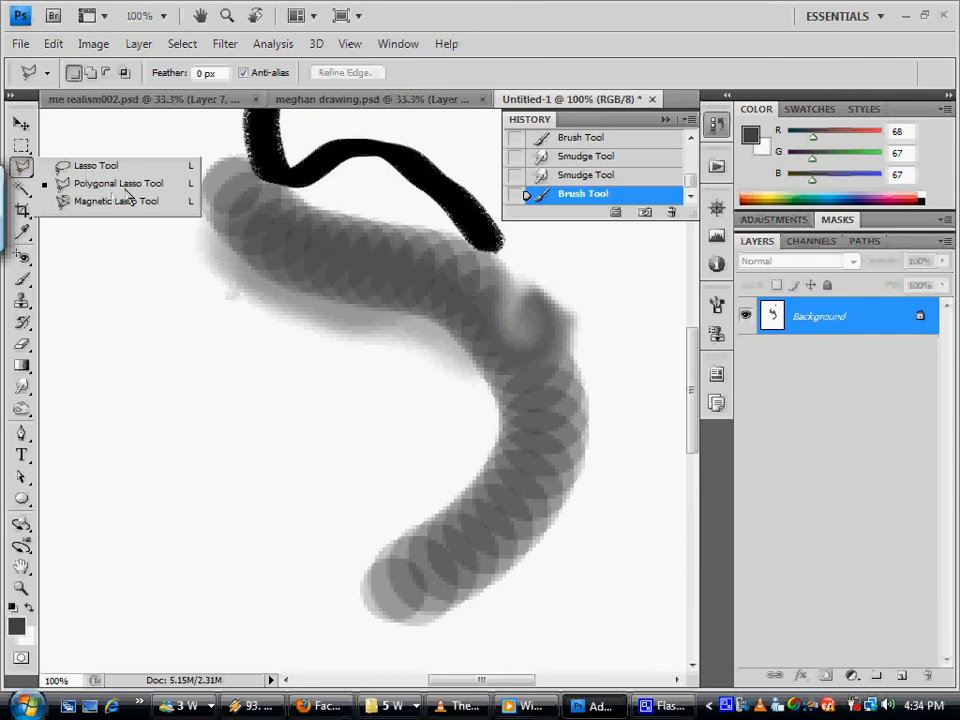
{"action": "left_click", "coordinate": [108, 170]}
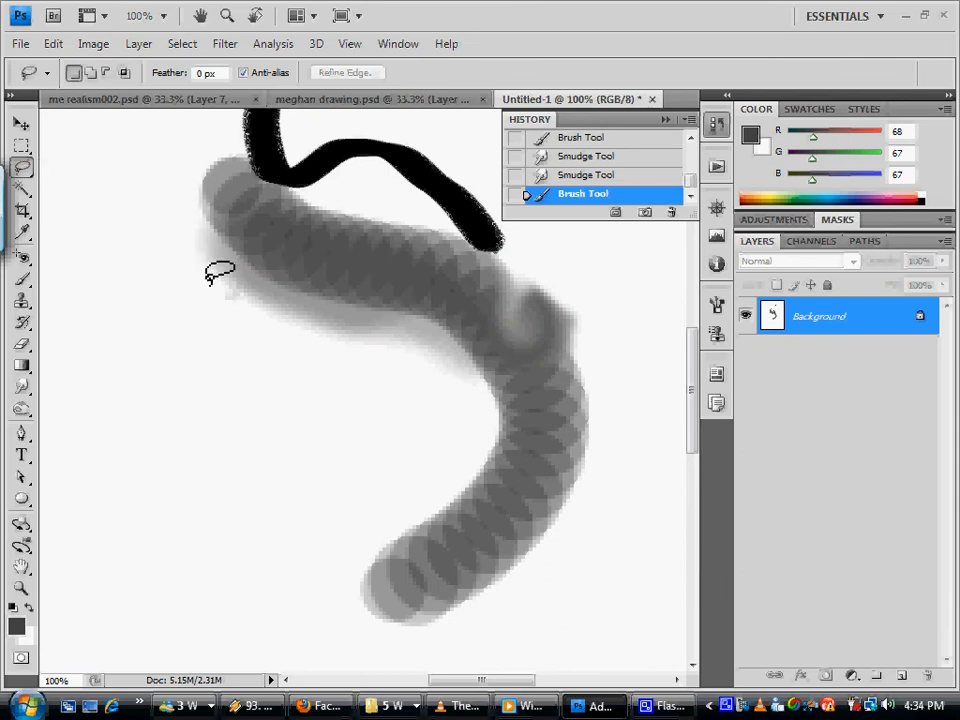
{"action": "mouse_move", "coordinate": [182, 218]}
{"action": "left_mouse_down"}
{"action": "mouse_move", "coordinate": [118, 285]}
{"action": "mouse_move", "coordinate": [279, 295]}
{"action": "mouse_move", "coordinate": [212, 510]}
{"action": "mouse_move", "coordinate": [404, 475]}
{"action": "mouse_move", "coordinate": [350, 220]}
{"action": "mouse_move", "coordinate": [210, 235]}
{"action": "mouse_move", "coordinate": [160, 212]}
{"action": "mouse_move", "coordinate": [153, 247]}
{"action": "mouse_move", "coordinate": [132, 212]}
{"action": "left_mouse_up"}
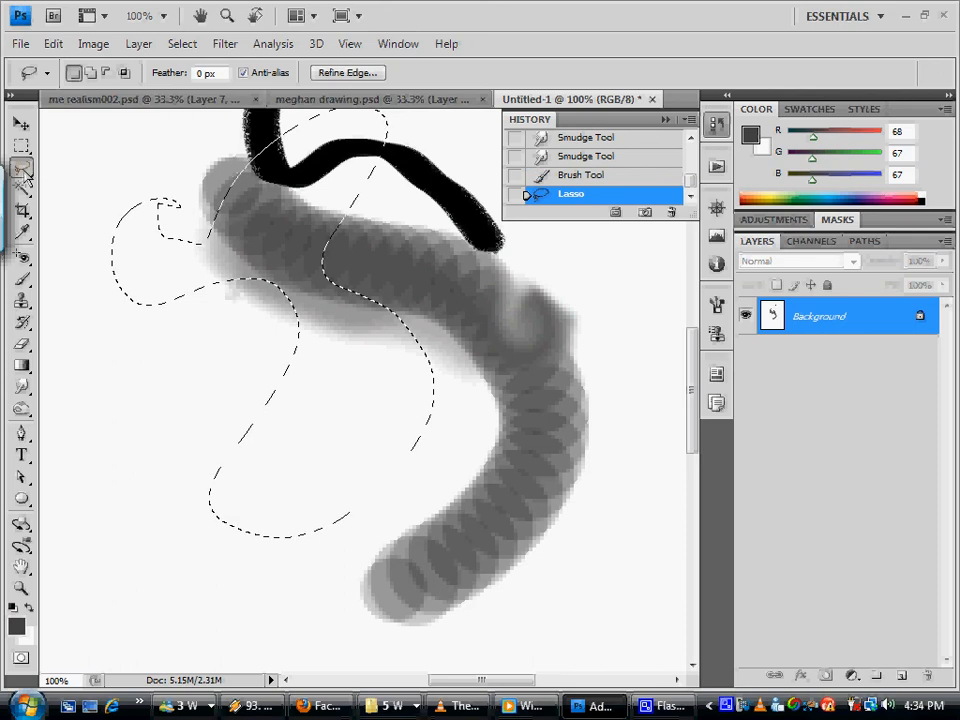
Switch to the Polygonal Lasso tool and clear the freehand selection from the canvas
{"action": "left_click", "coordinate": [21, 167]}
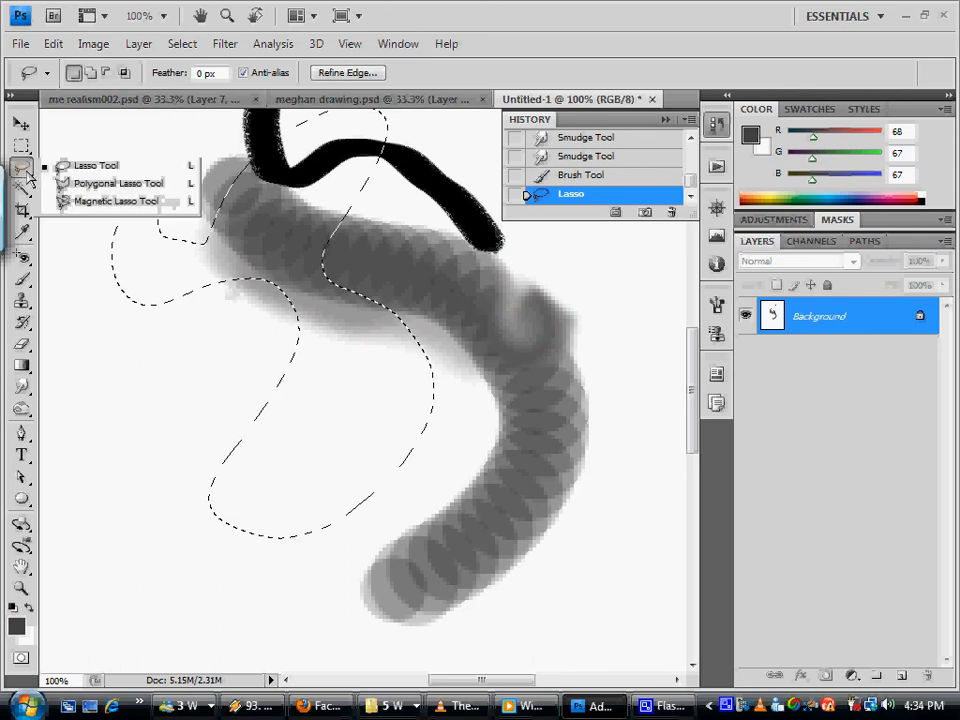
{"action": "left_click", "coordinate": [94, 185]}
{"action": "left_click", "coordinate": [21, 186]}
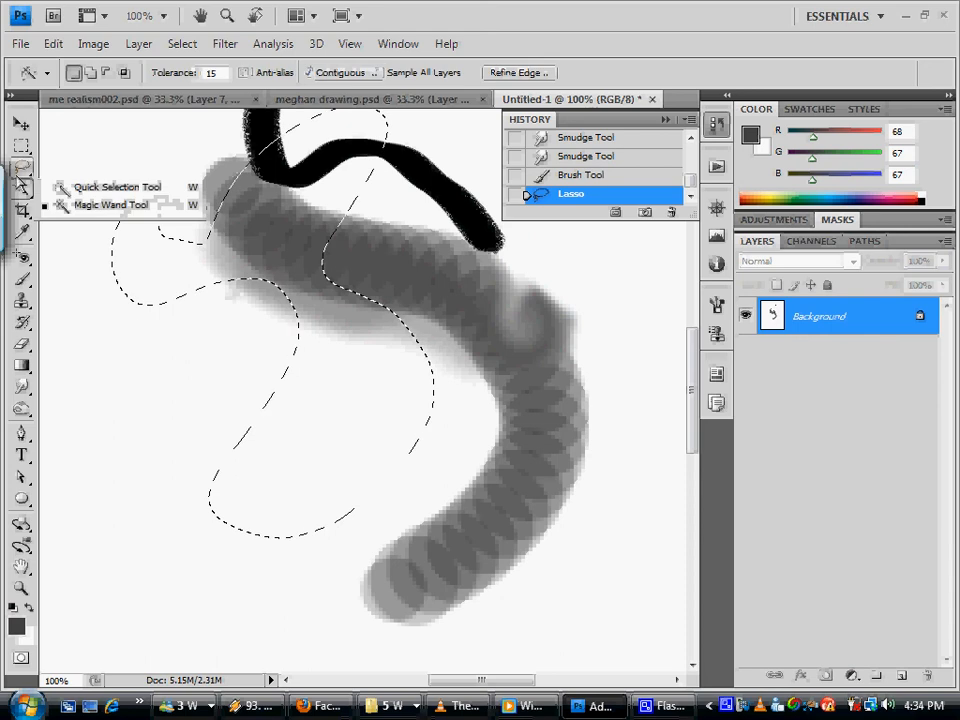
{"action": "left_click", "coordinate": [21, 167]}
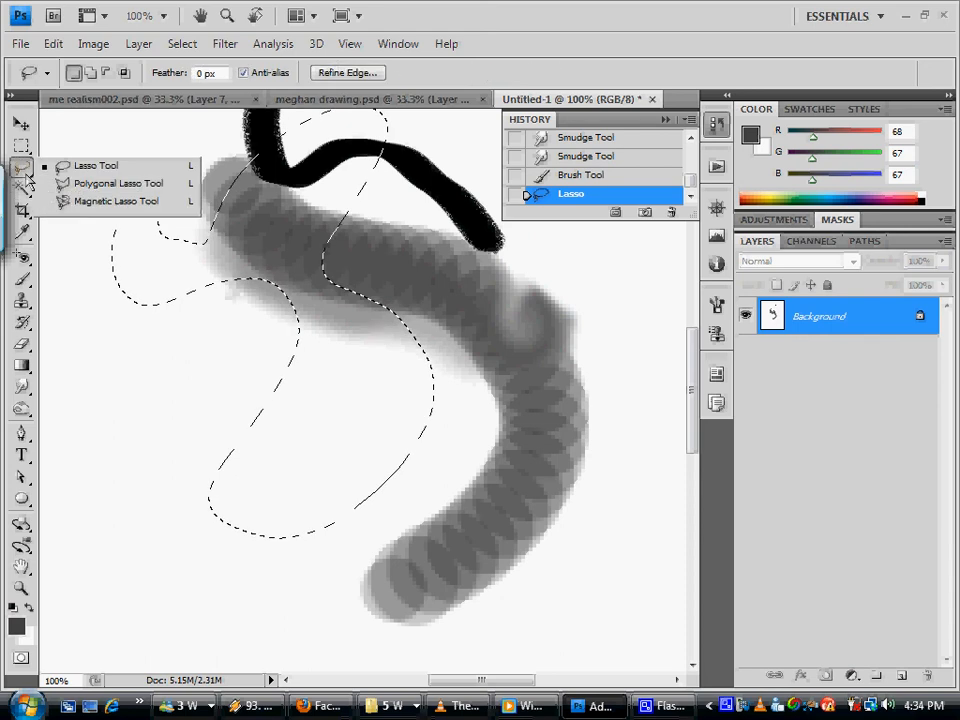
{"action": "left_click", "coordinate": [90, 183]}
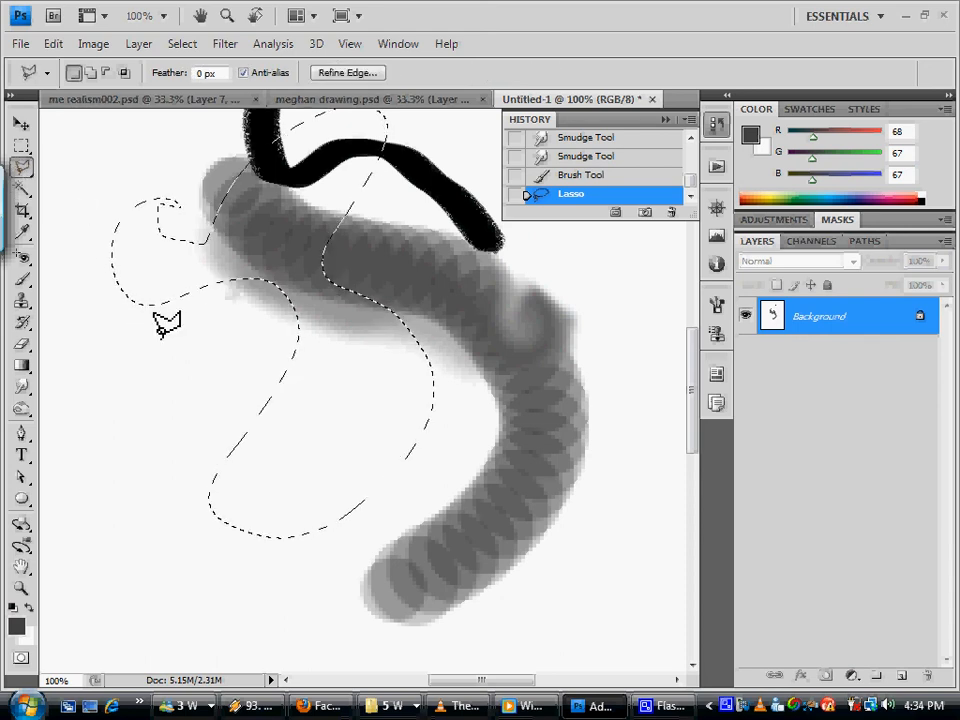
{"action": "left_click", "coordinate": [165, 387]}
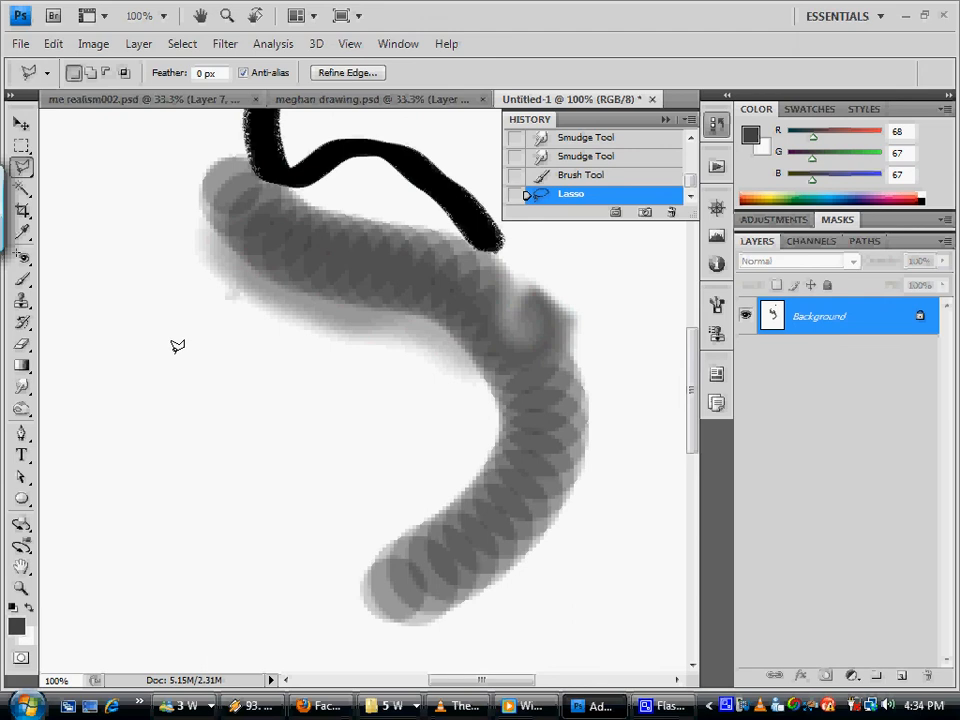
Draw a closed five-point Polygonal Lasso selection in the blank area left of the grey stroke
{"action": "left_click", "coordinate": [157, 365]}
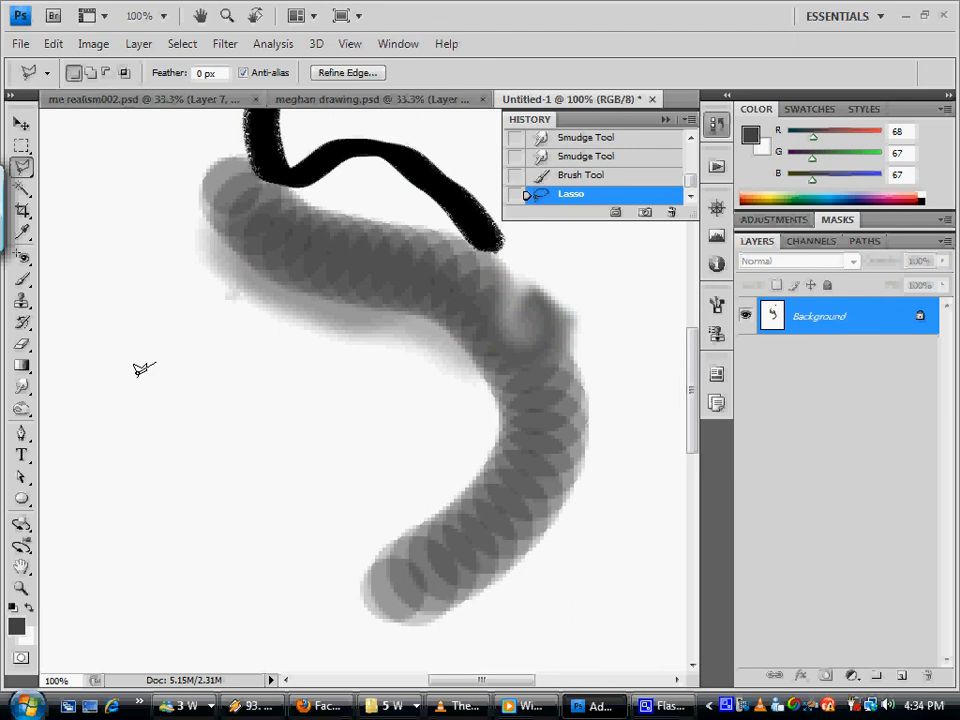
{"action": "left_click", "coordinate": [226, 360]}
{"action": "left_click", "coordinate": [158, 264]}
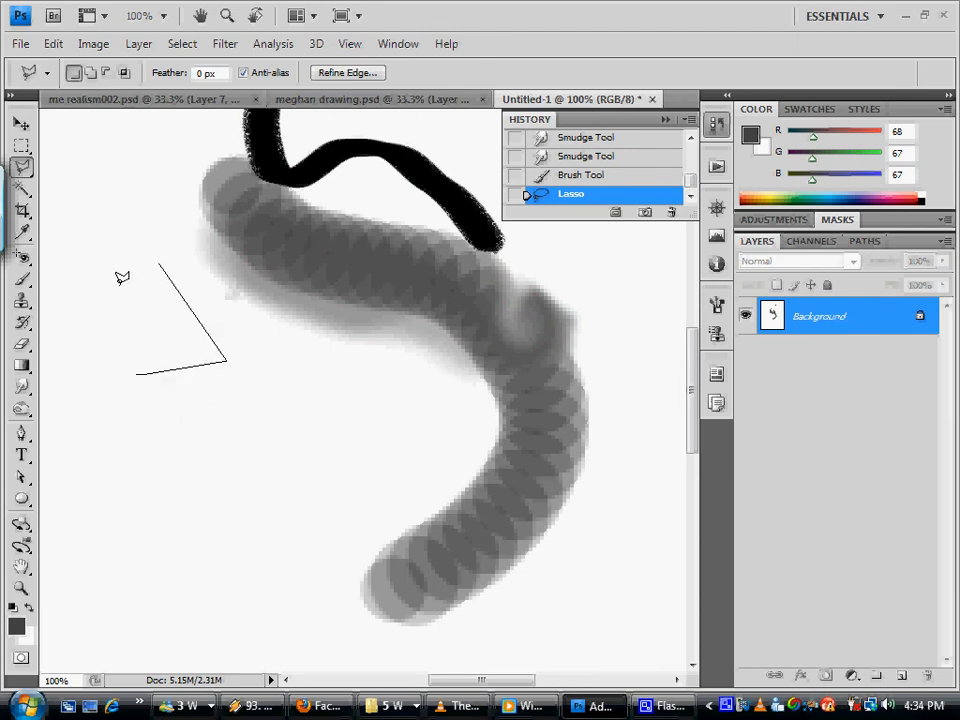
{"action": "left_click", "coordinate": [87, 326]}
{"action": "left_click", "coordinate": [102, 440]}
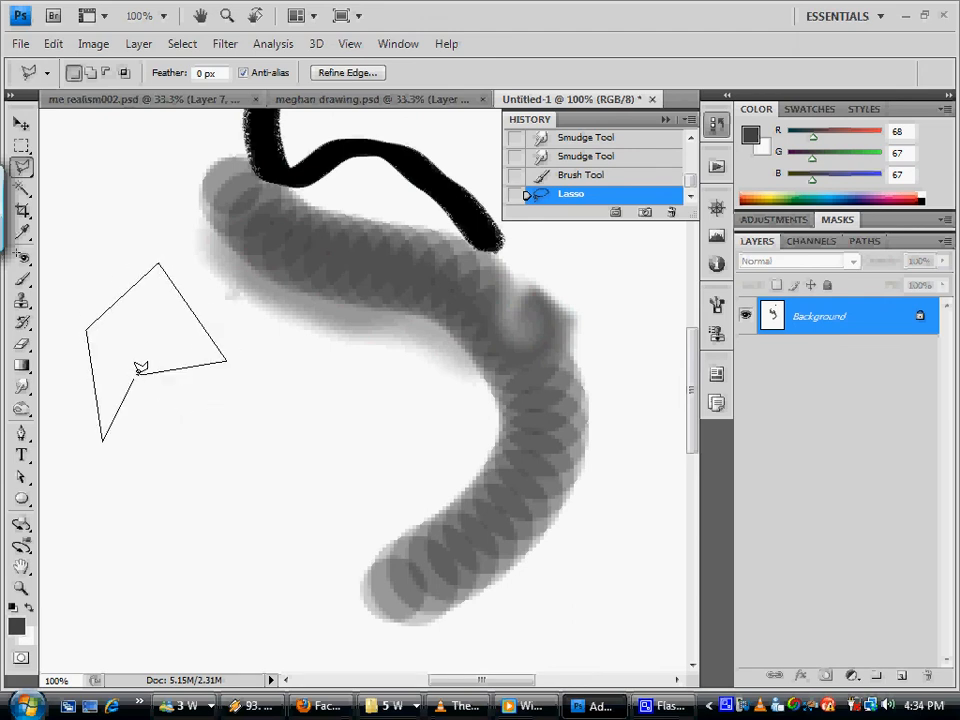
{"action": "left_click", "coordinate": [138, 375]}
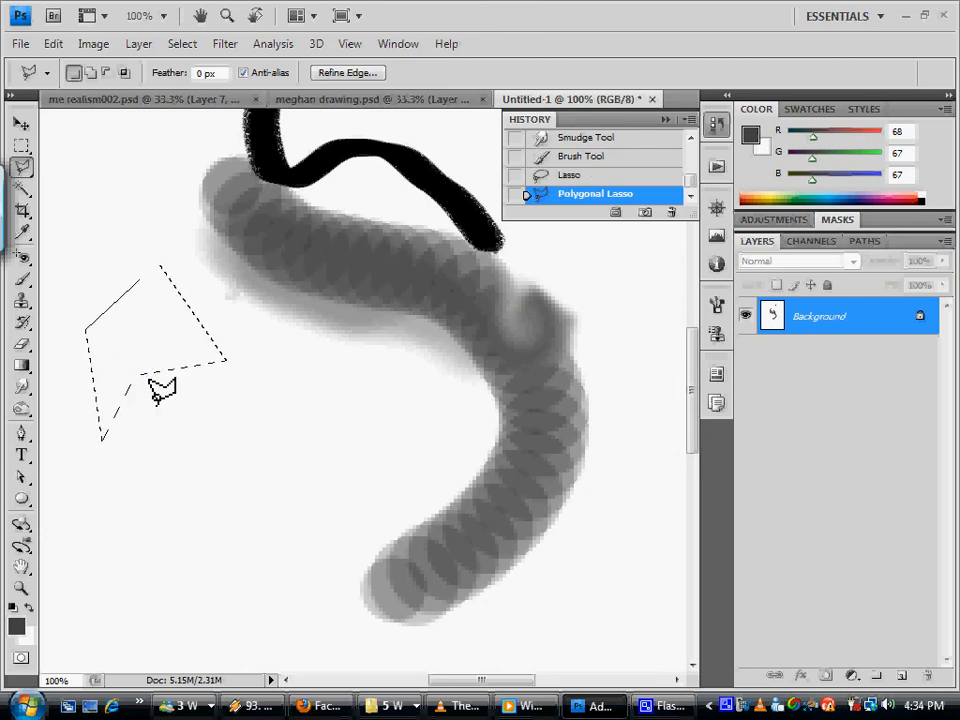
Trace the upper-left part of the grey stroke with the Magnetic Lasso and close the outline into a selection
{"action": "left_click", "coordinate": [22, 167]}
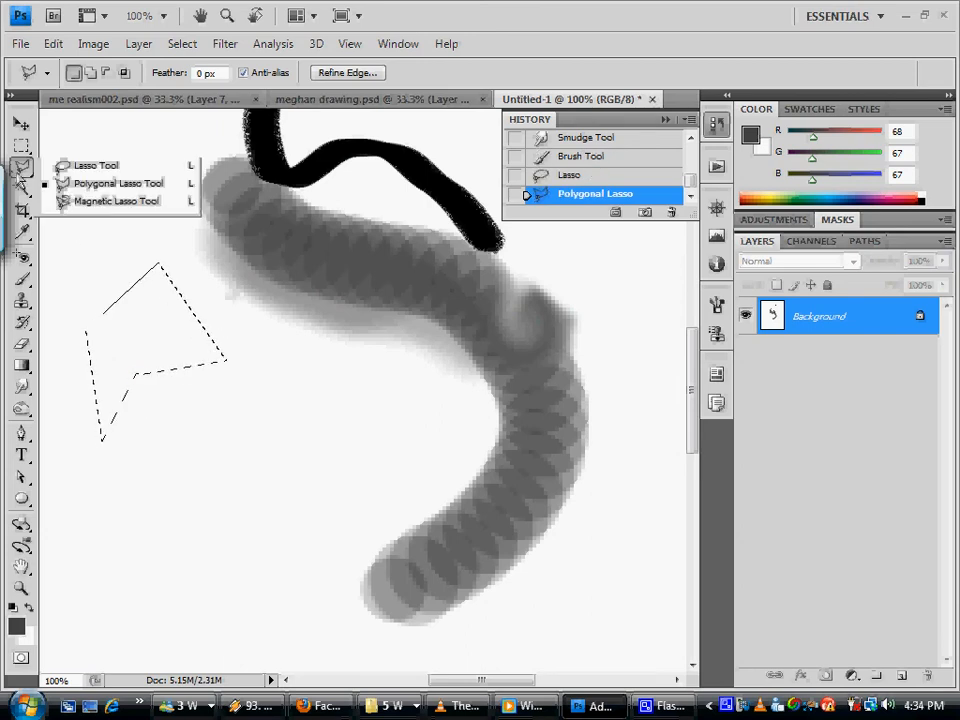
{"action": "left_click", "coordinate": [96, 199]}
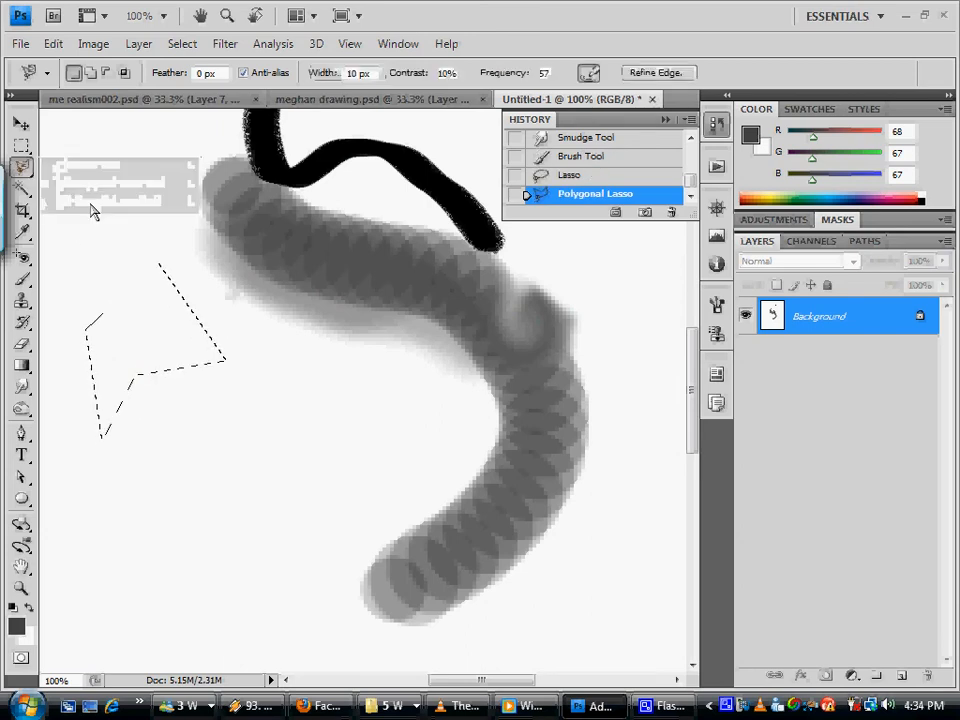
{"action": "left_click", "coordinate": [370, 378]}
{"action": "left_click", "coordinate": [366, 380]}
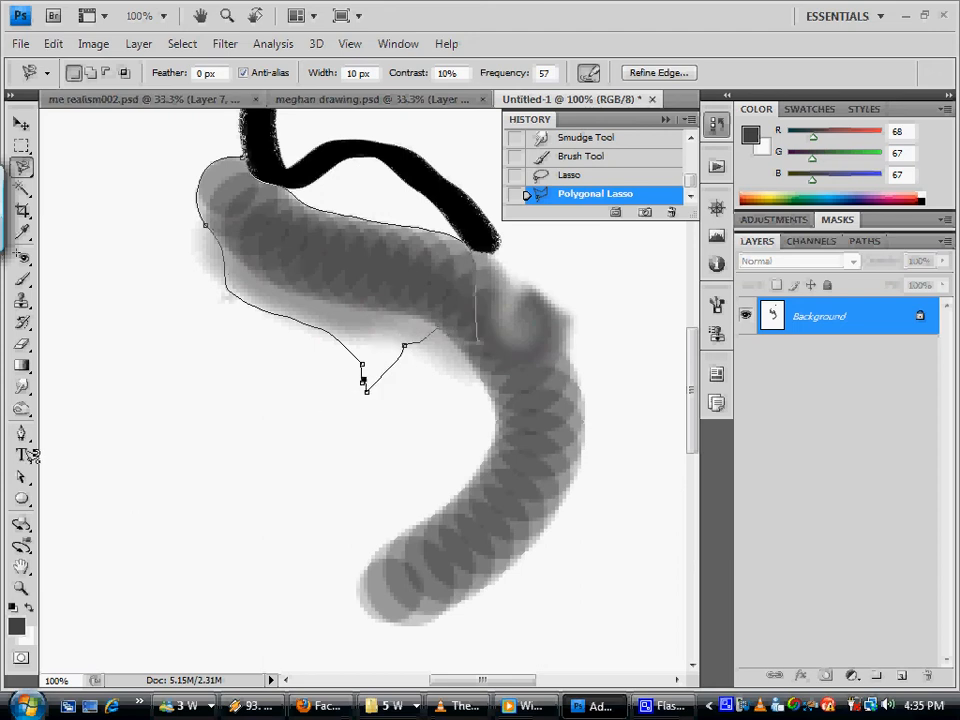
{"action": "key", "text": "Return"}
Draw a Rectangular Marquee selection over the grey stroke's upper-left end and the blank area beside it, and deselect it
{"action": "left_click", "coordinate": [21, 145]}
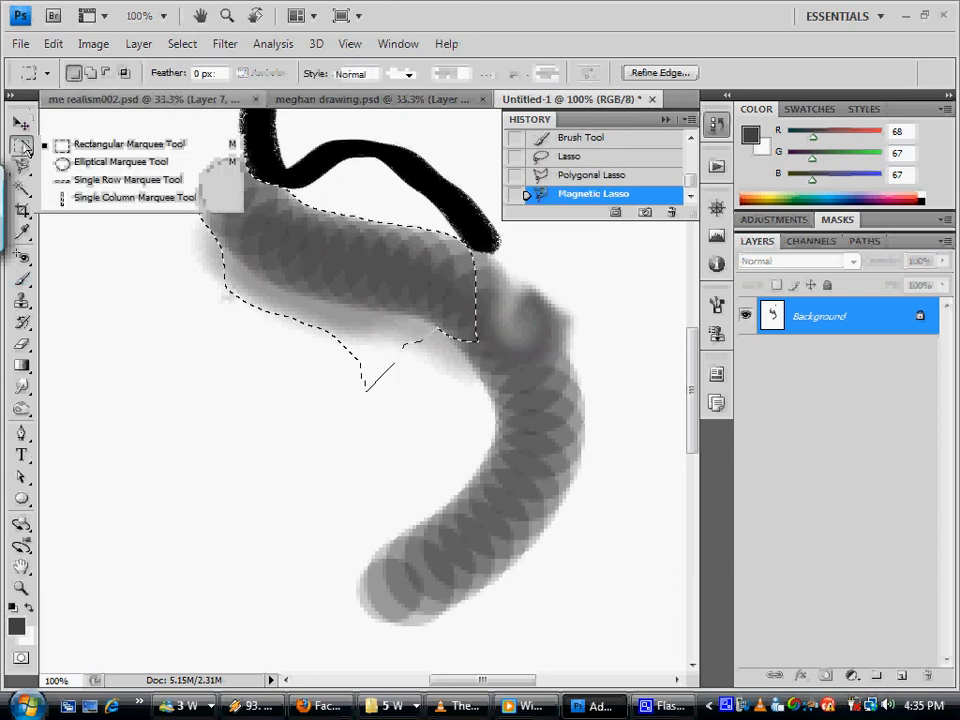
{"action": "left_click", "coordinate": [100, 144]}
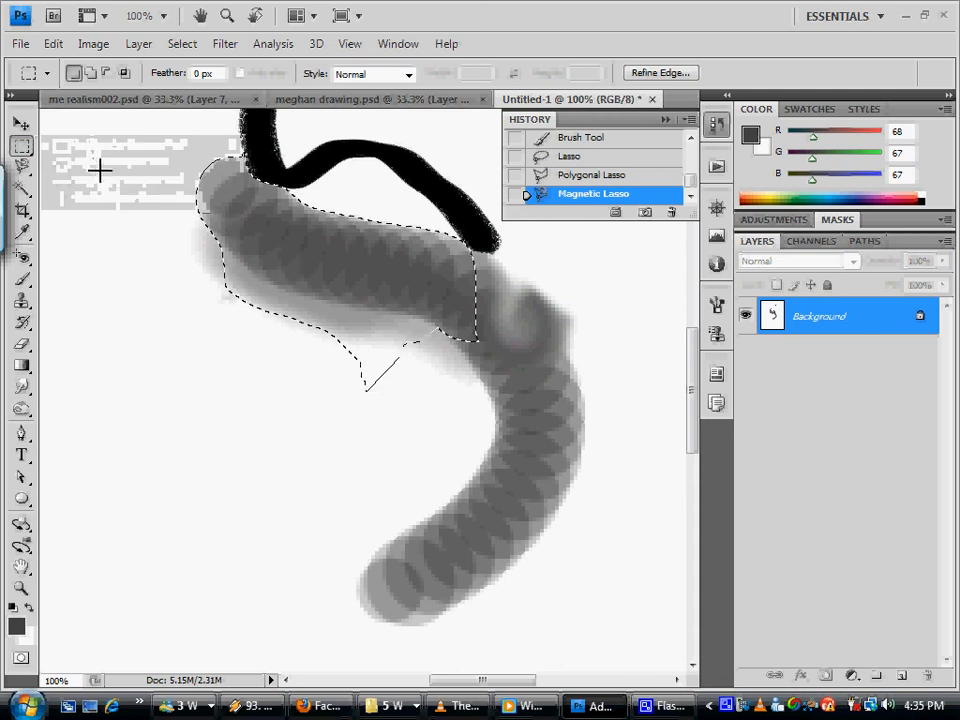
{"action": "left_click_drag", "start_coordinate": [96, 165], "coordinate": [307, 358]}
{"action": "left_click_drag", "start_coordinate": [341, 410], "coordinate": [321, 437]}
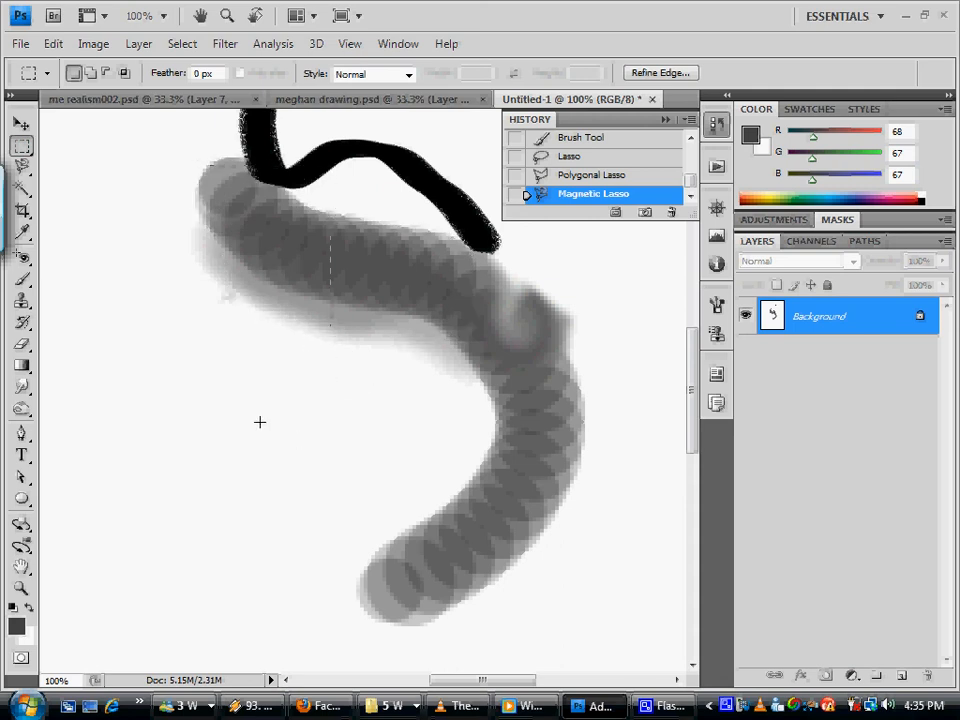
{"action": "left_click", "coordinate": [21, 145]}
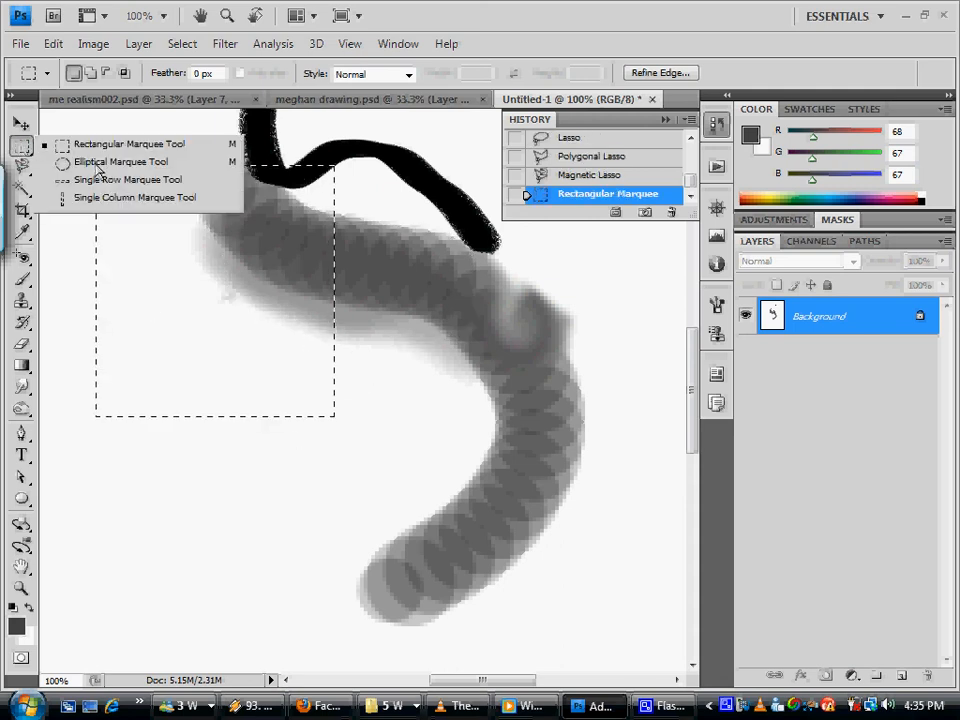
{"action": "left_click", "coordinate": [128, 368]}
{"action": "key", "text": "ctrl+d"}
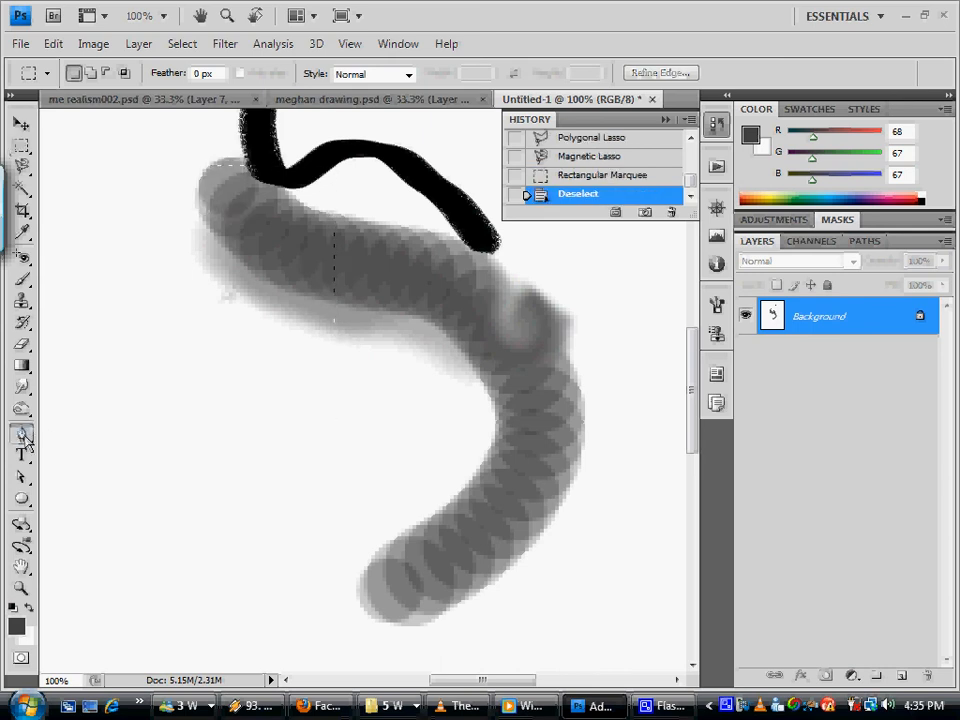
Draw a closed, curved five-anchor path with the Pen tool across the upper-left half of the grey stroke and the blank area below
{"action": "left_click", "coordinate": [22, 435]}
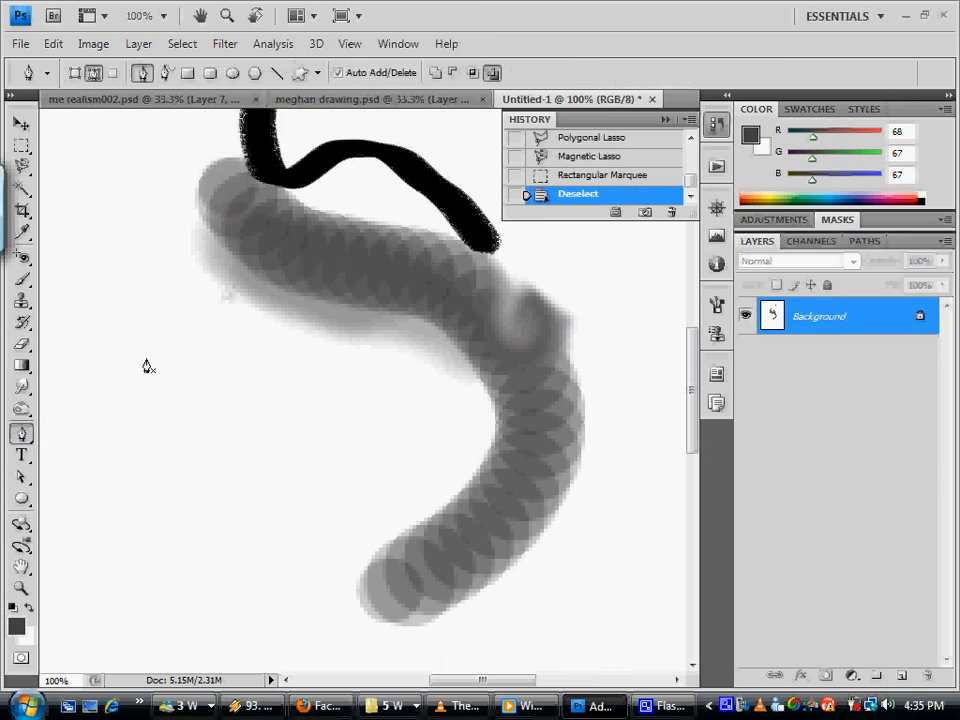
{"action": "left_click", "coordinate": [142, 240]}
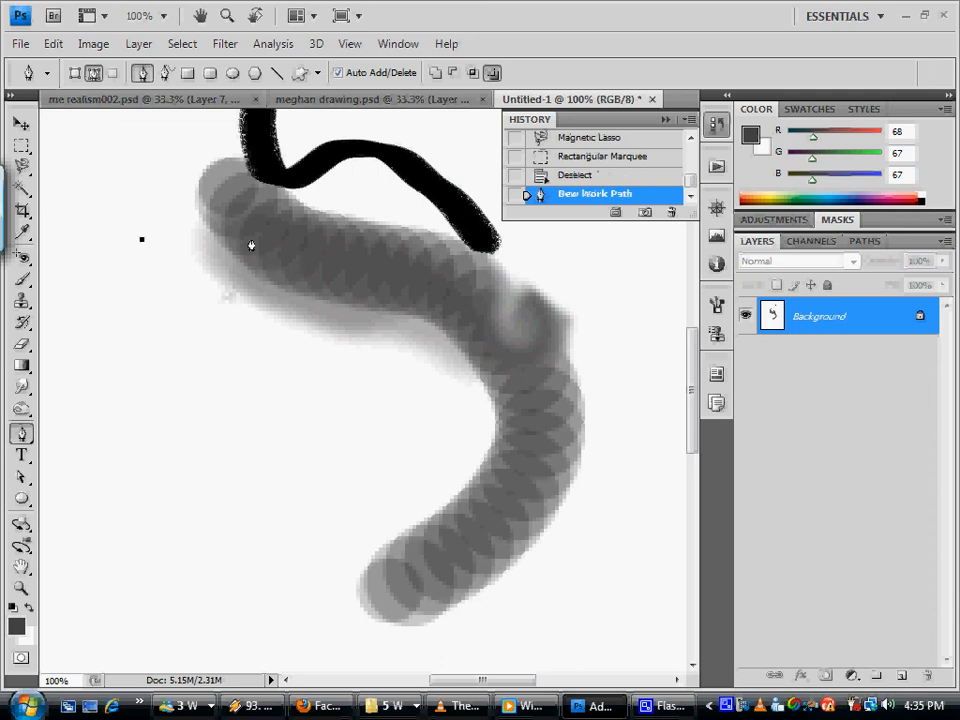
{"action": "left_click_drag", "start_coordinate": [181, 342], "coordinate": [302, 431]}
{"action": "left_click_drag", "start_coordinate": [283, 489], "coordinate": [376, 498]}
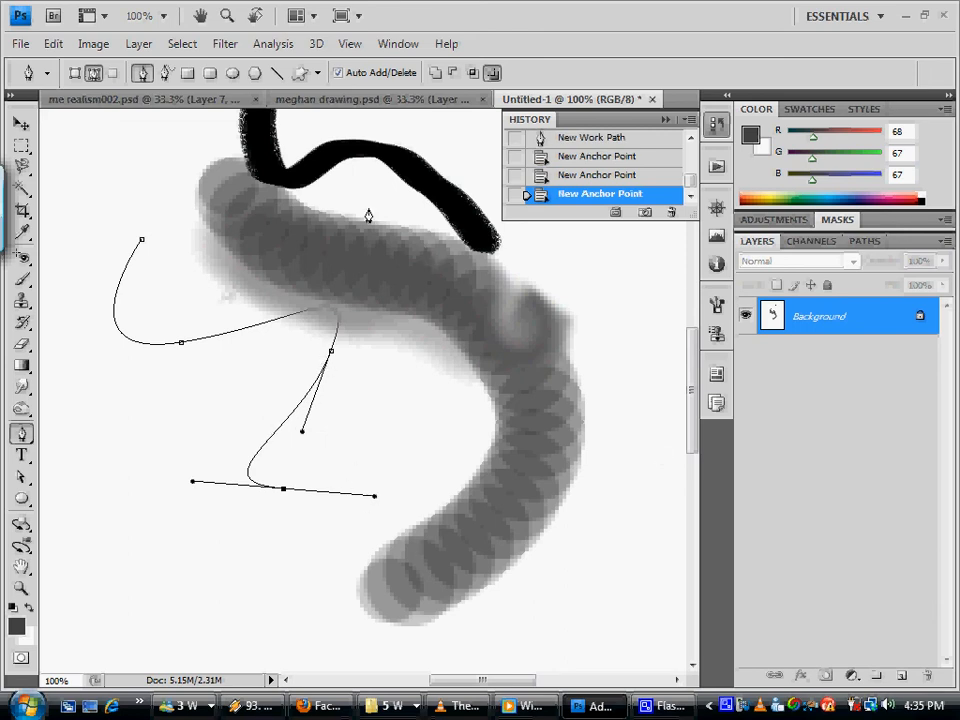
{"action": "left_click_drag", "start_coordinate": [468, 266], "coordinate": [335, 205]}
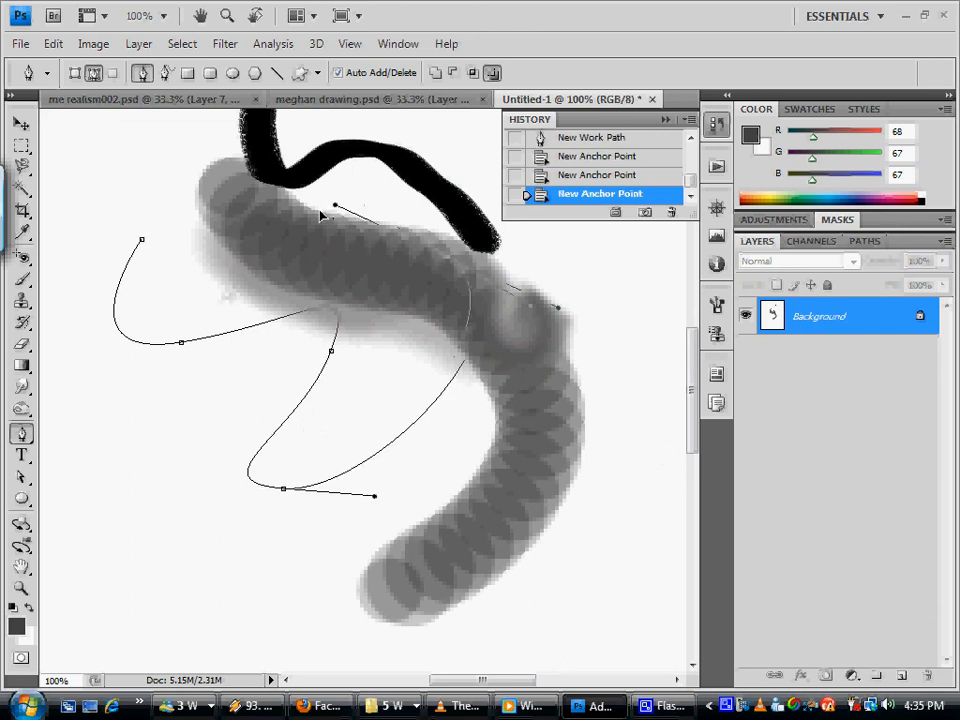
{"action": "left_click", "coordinate": [154, 247]}
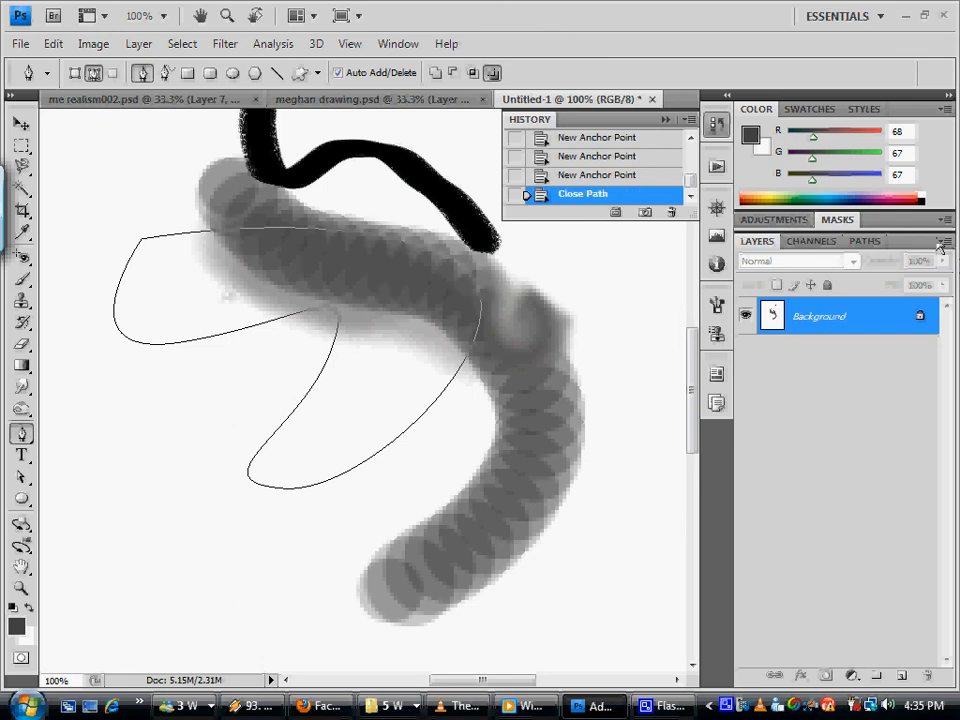
Save the work path under the name Path 1
{"action": "left_click", "coordinate": [866, 242]}
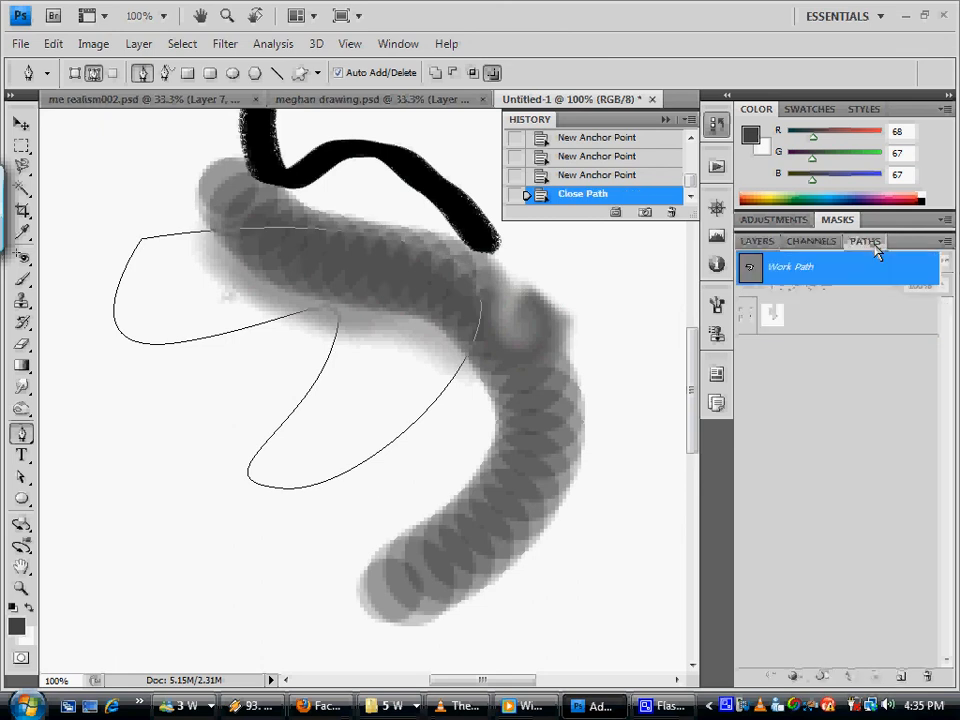
{"action": "double_click", "coordinate": [826, 279]}
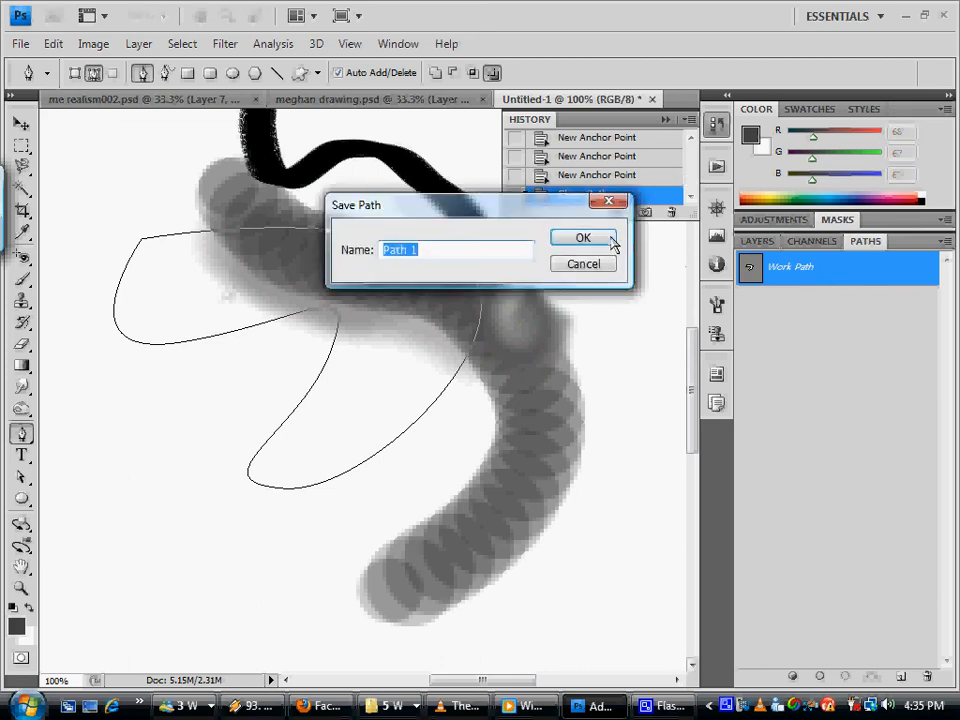
{"action": "left_click", "coordinate": [584, 239]}
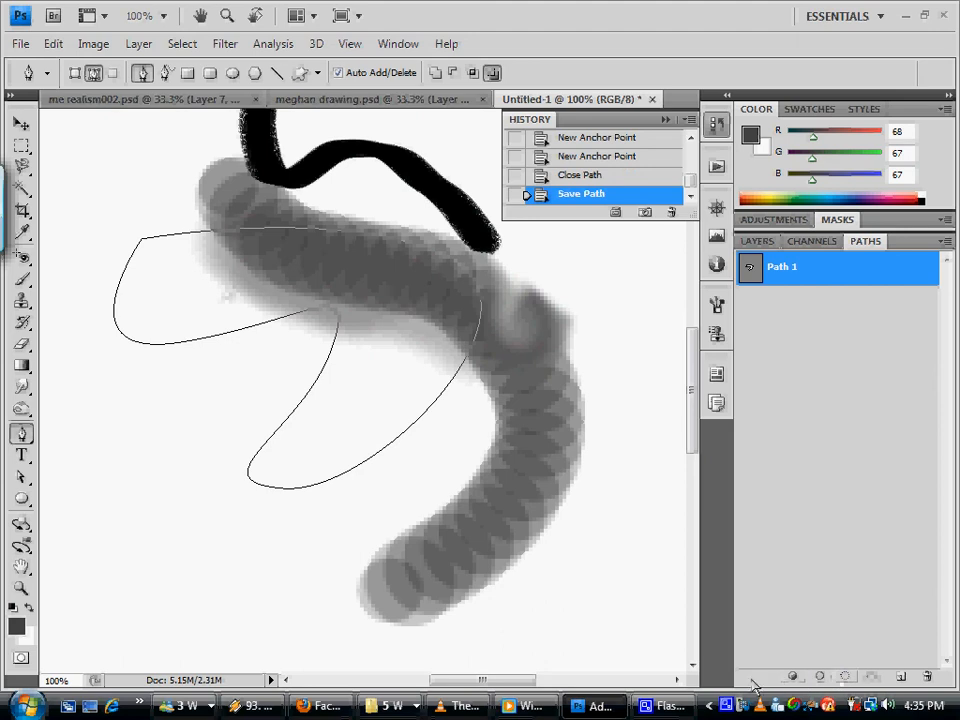
Fill the selection loaded from Path 1 with the dark grey foreground color, and swap the foreground and background colors
{"action": "left_click", "coordinate": [845, 679]}
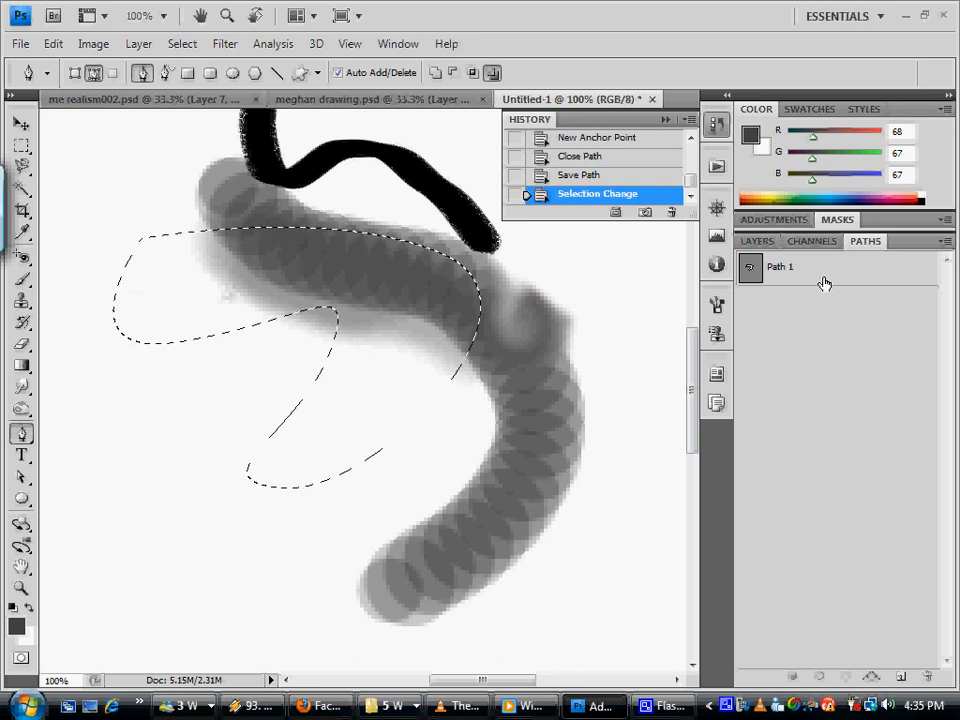
{"action": "left_click", "coordinate": [791, 677]}
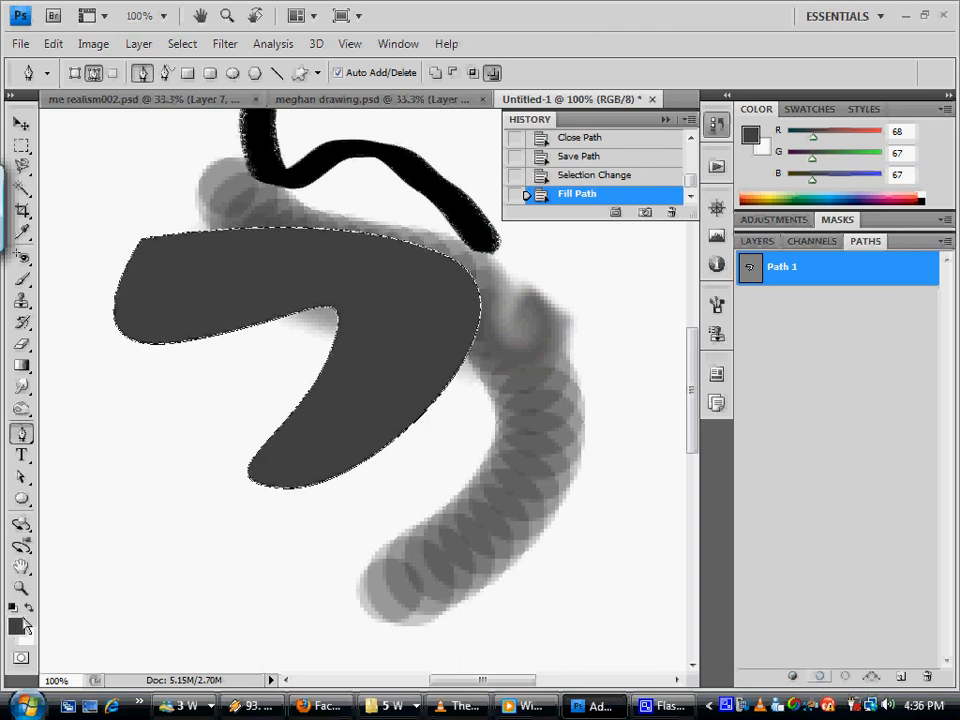
{"action": "left_click", "coordinate": [27, 612]}
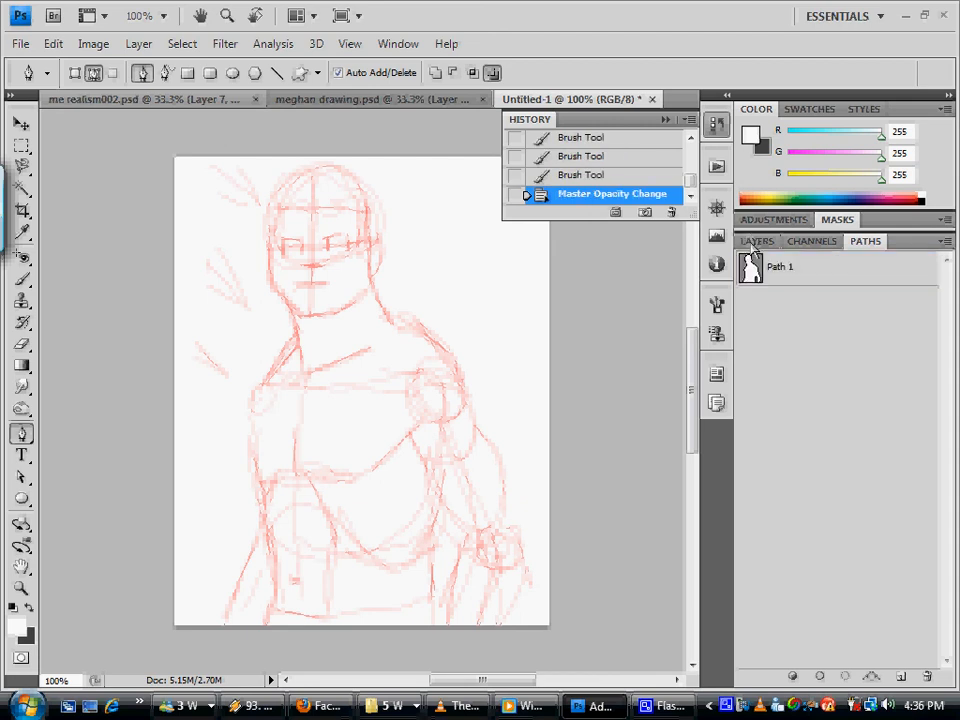
In me realism002.psd, choose the 3 px brush tip and make one dab on Layer 7 over the figure's lower torso
{"action": "left_click", "coordinate": [756, 243]}
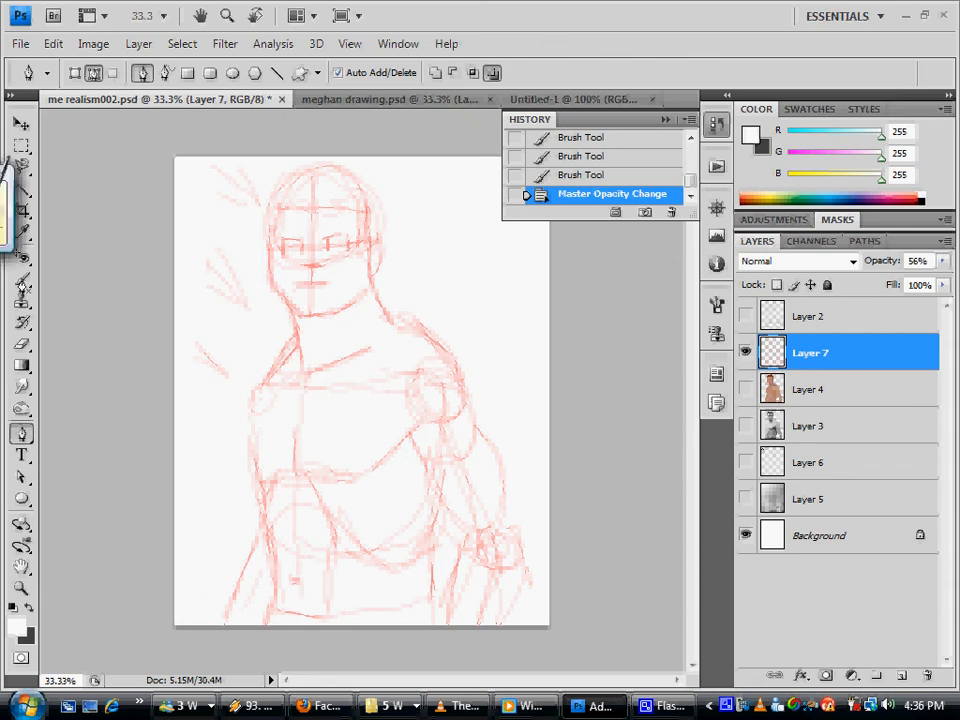
{"action": "left_click", "coordinate": [22, 279]}
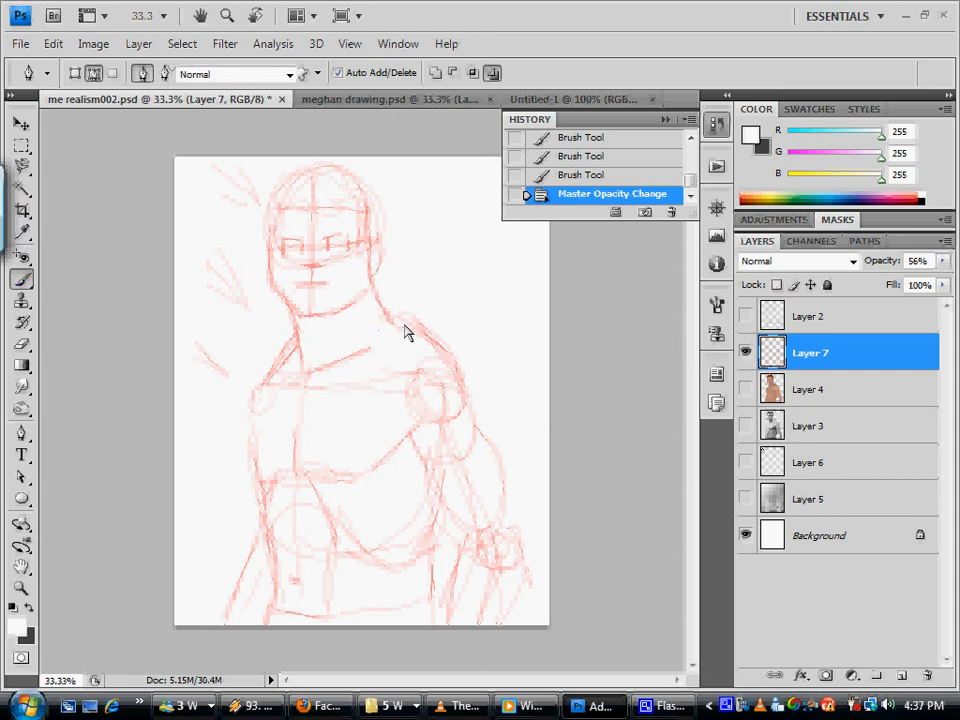
{"action": "right_click", "coordinate": [328, 290]}
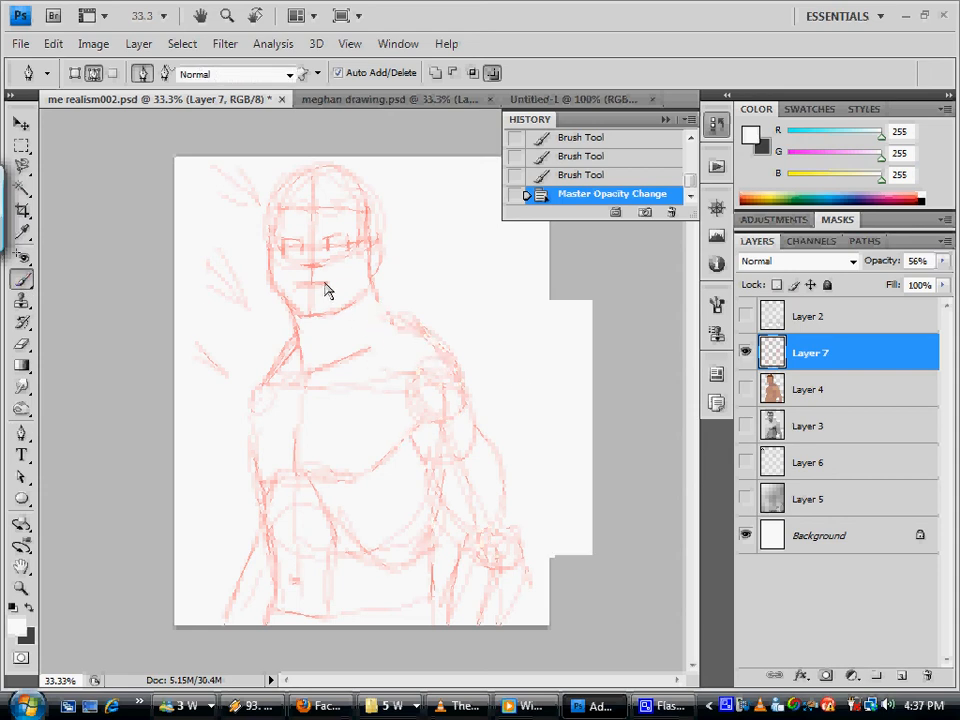
{"action": "left_click_drag", "start_coordinate": [553, 510], "coordinate": [552, 455]}
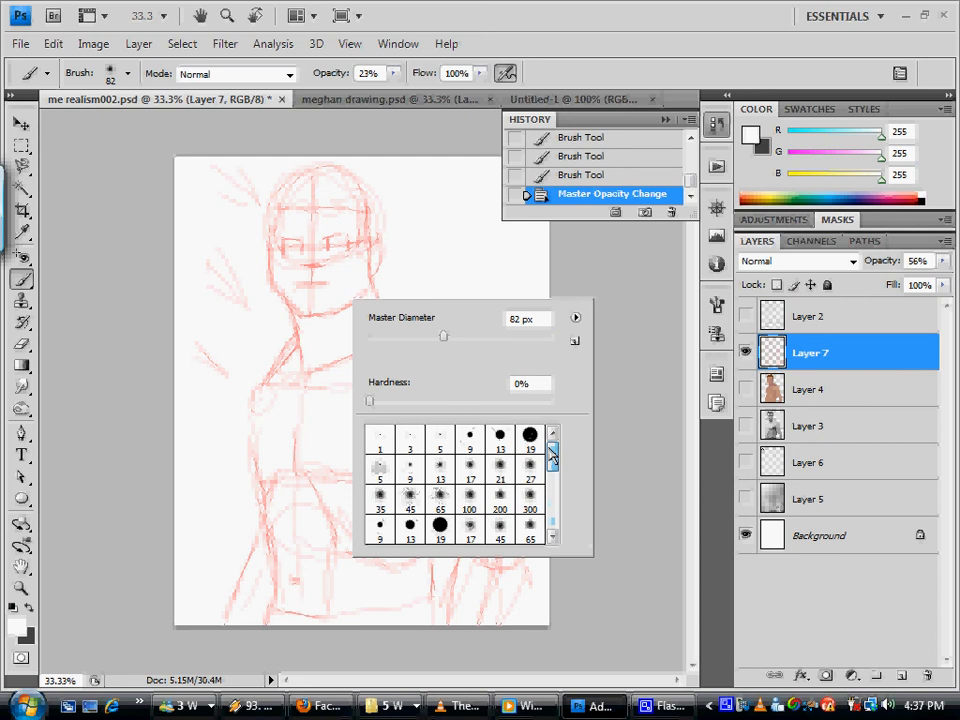
{"action": "left_click", "coordinate": [418, 443]}
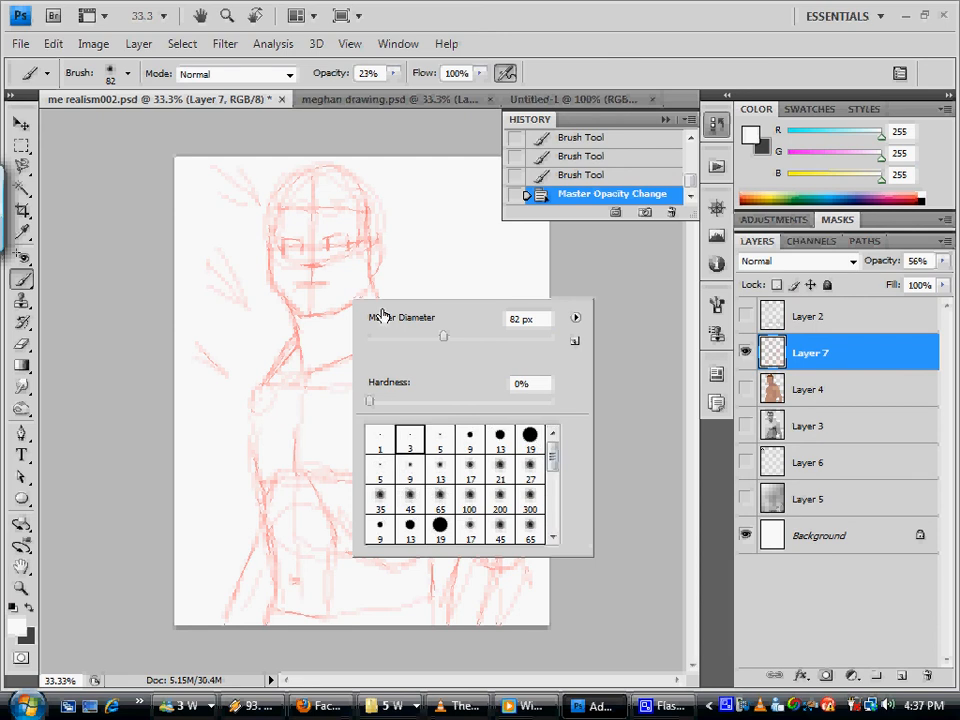
{"action": "left_click", "coordinate": [691, 312]}
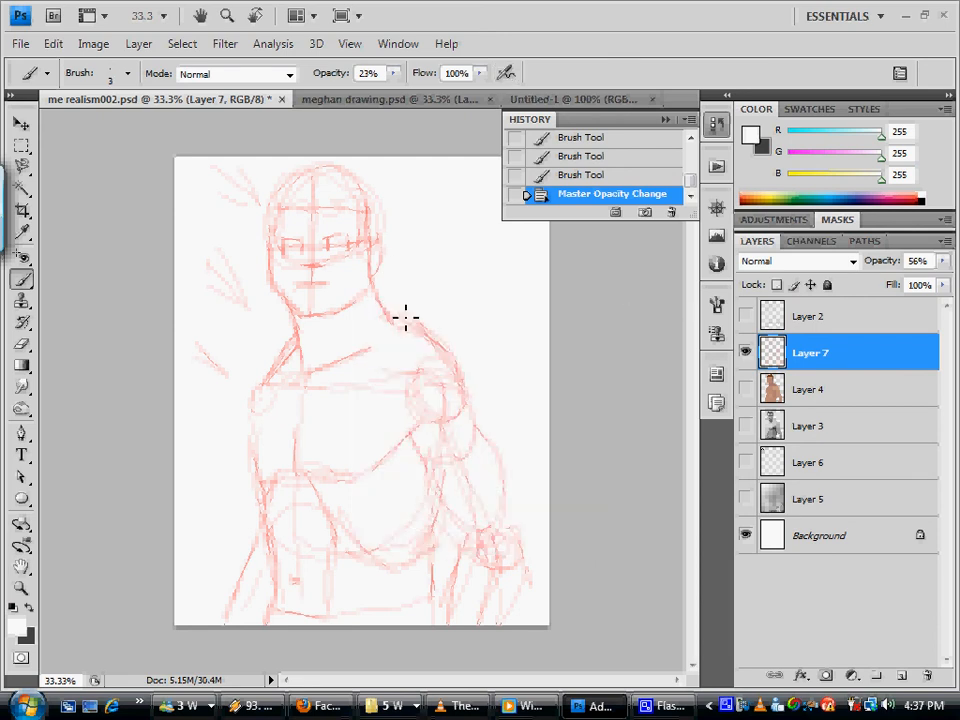
{"action": "left_click", "coordinate": [342, 557]}
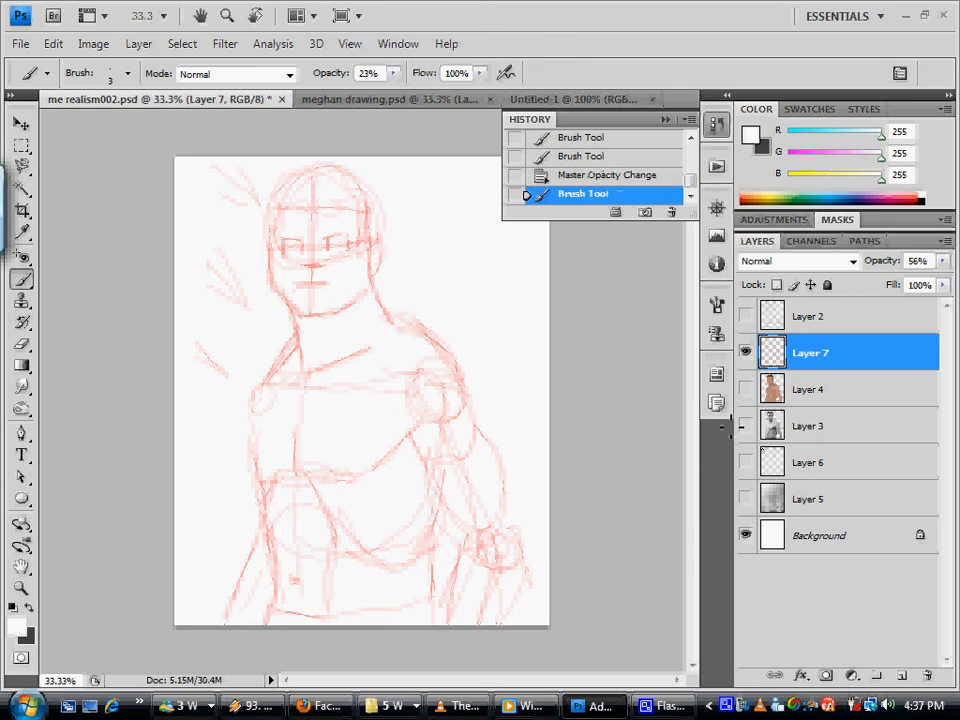
Show the line art on Layer 2 and hide the red construction sketch on Layer 7
{"action": "left_click", "coordinate": [747, 318]}
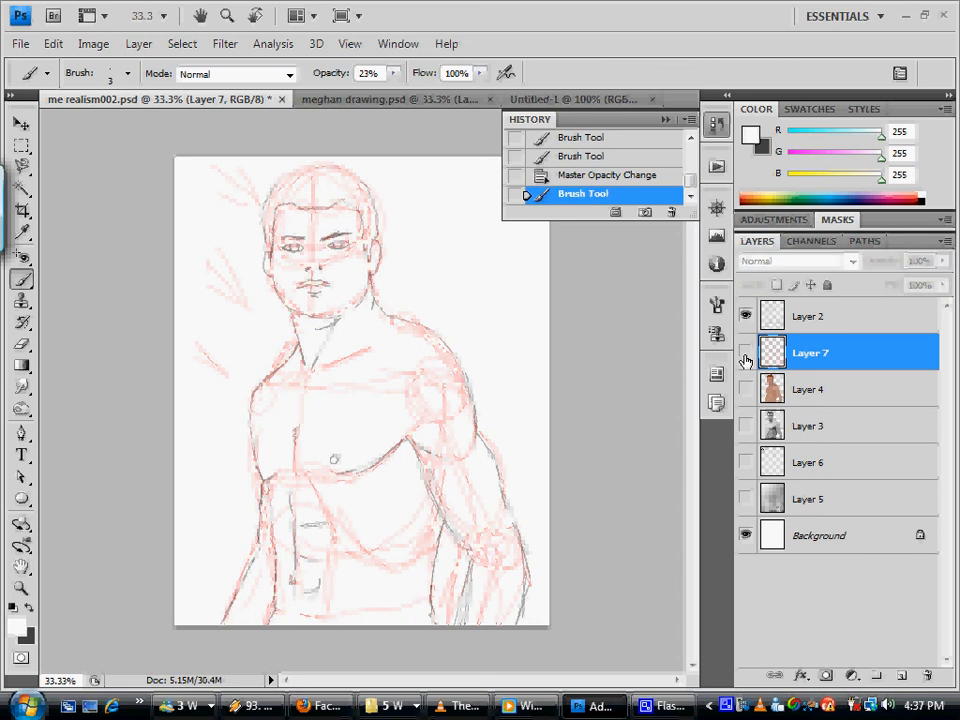
{"action": "left_click", "coordinate": [746, 353]}
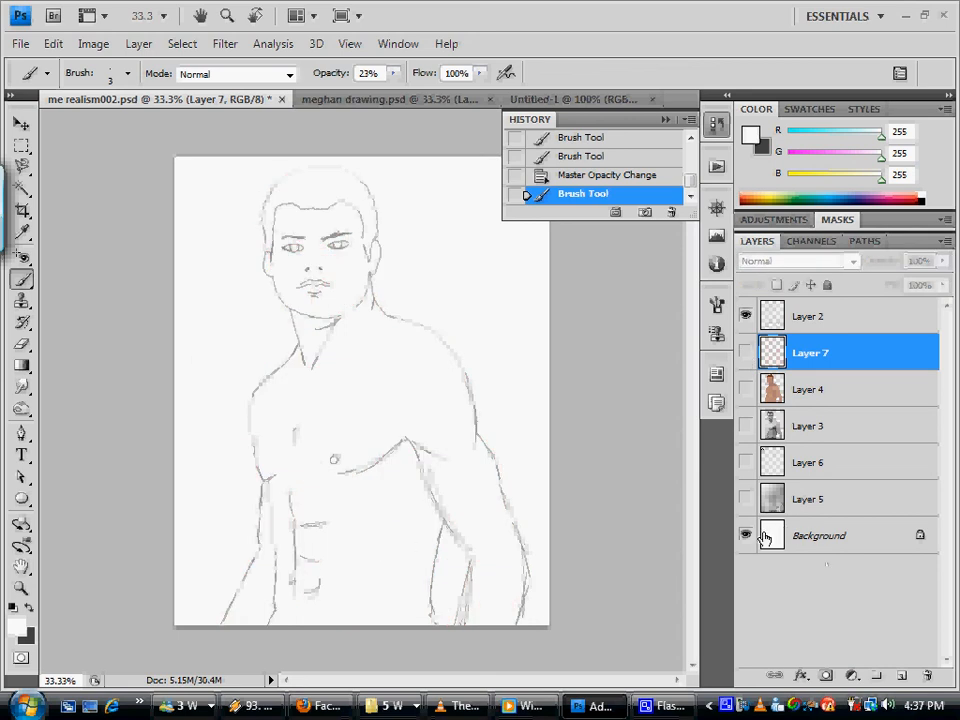
Swap the foreground and background colors back and pick the medium grey #878787 as the foreground color
{"action": "left_click", "coordinate": [30, 609]}
{"action": "left_click", "coordinate": [16, 626]}
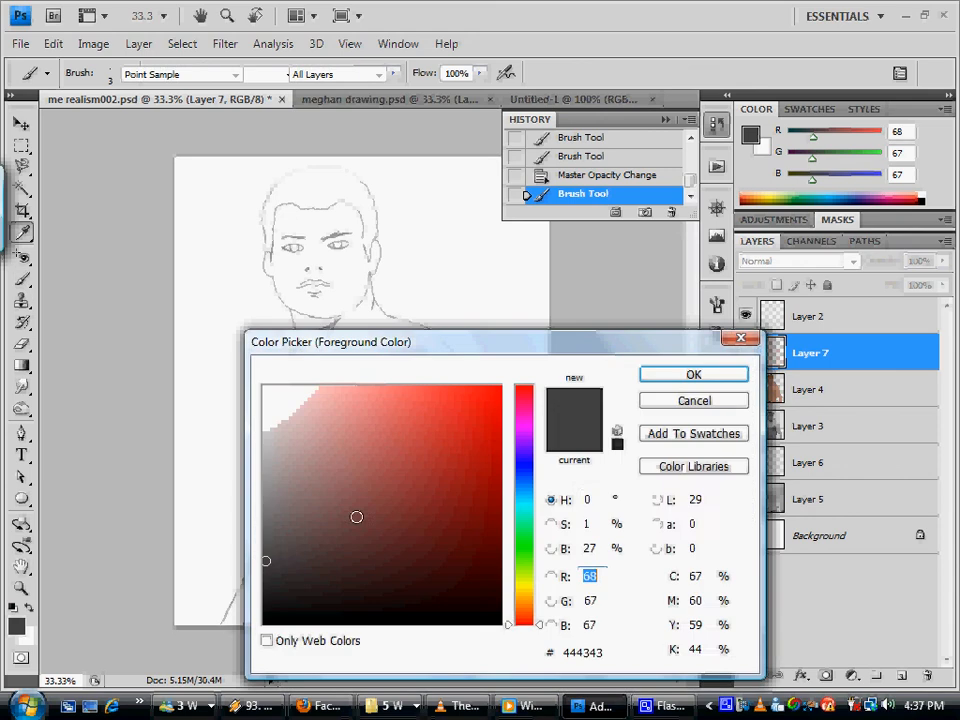
{"action": "left_click", "coordinate": [266, 502]}
{"action": "left_click", "coordinate": [263, 497]}
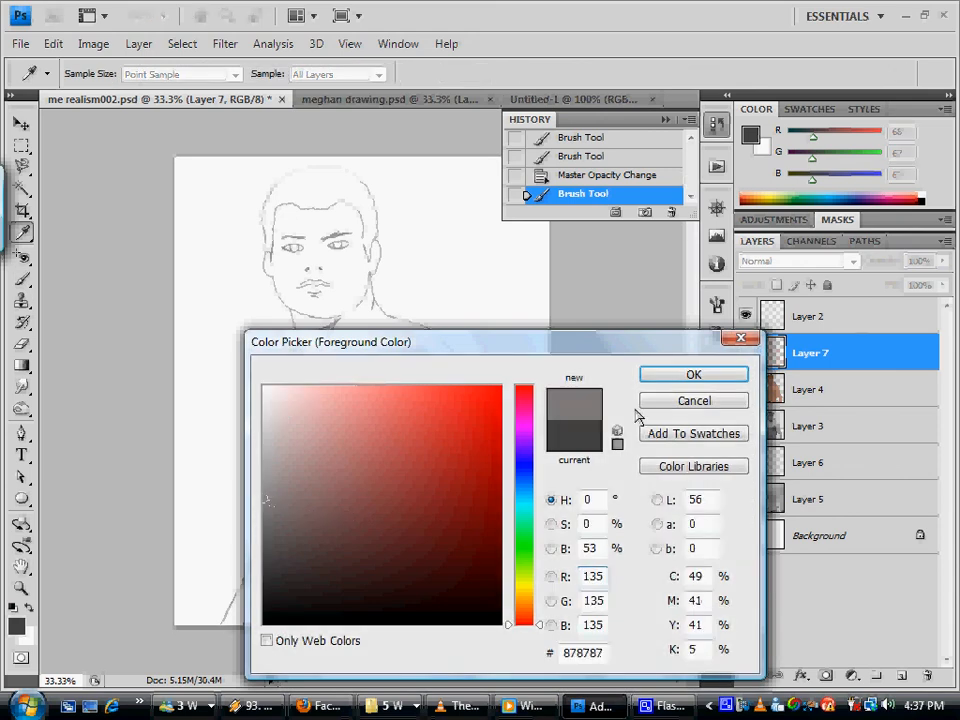
{"action": "left_click", "coordinate": [682, 374]}
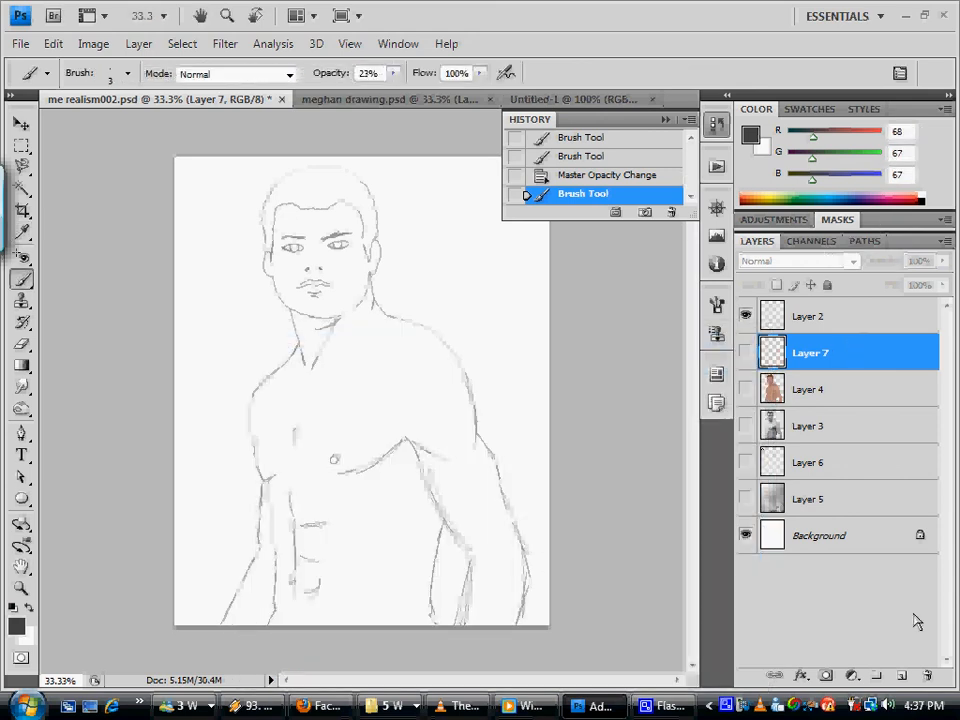
Select Path 1, make Layer 2 the active layer and fill the path with the medium grey foreground color
{"action": "left_click", "coordinate": [862, 241]}
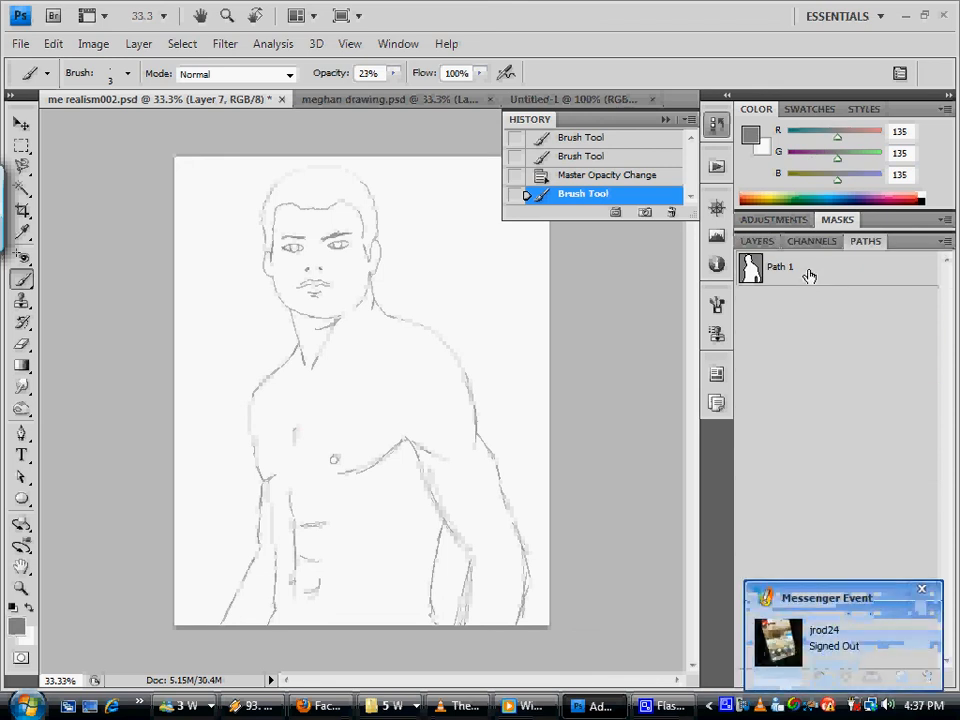
{"action": "left_click", "coordinate": [808, 272]}
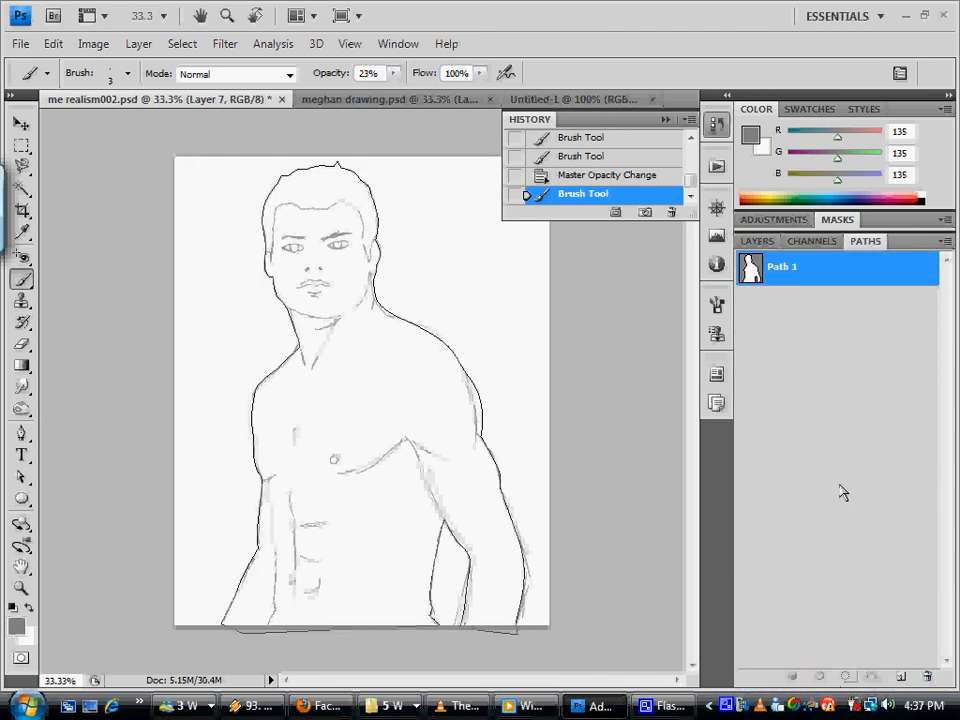
{"action": "left_click", "coordinate": [758, 242]}
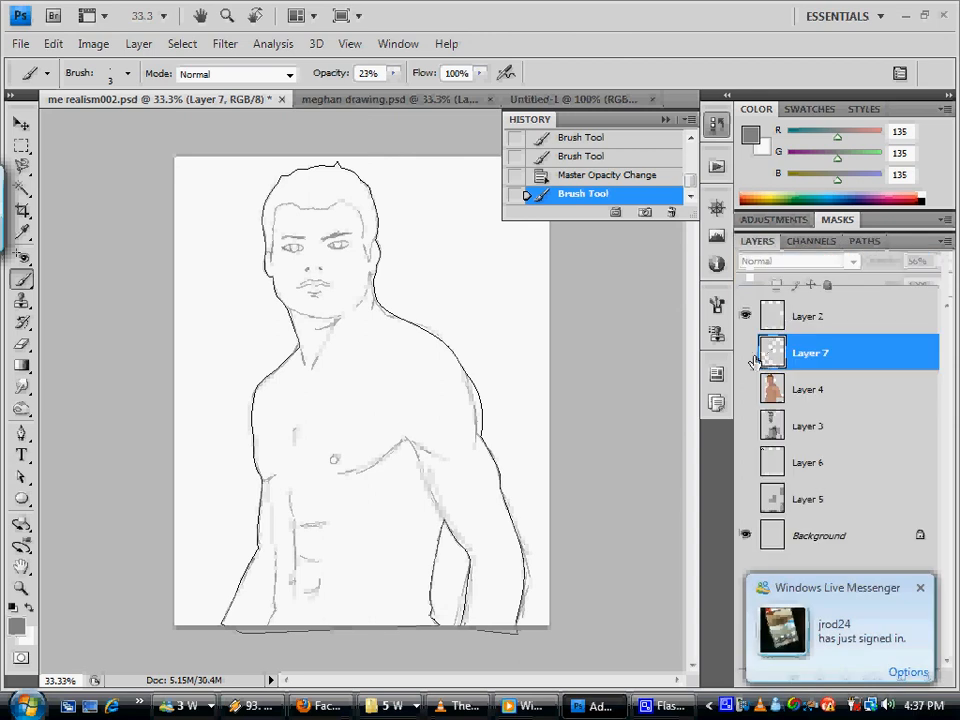
{"action": "left_click", "coordinate": [810, 316]}
{"action": "left_click", "coordinate": [865, 241]}
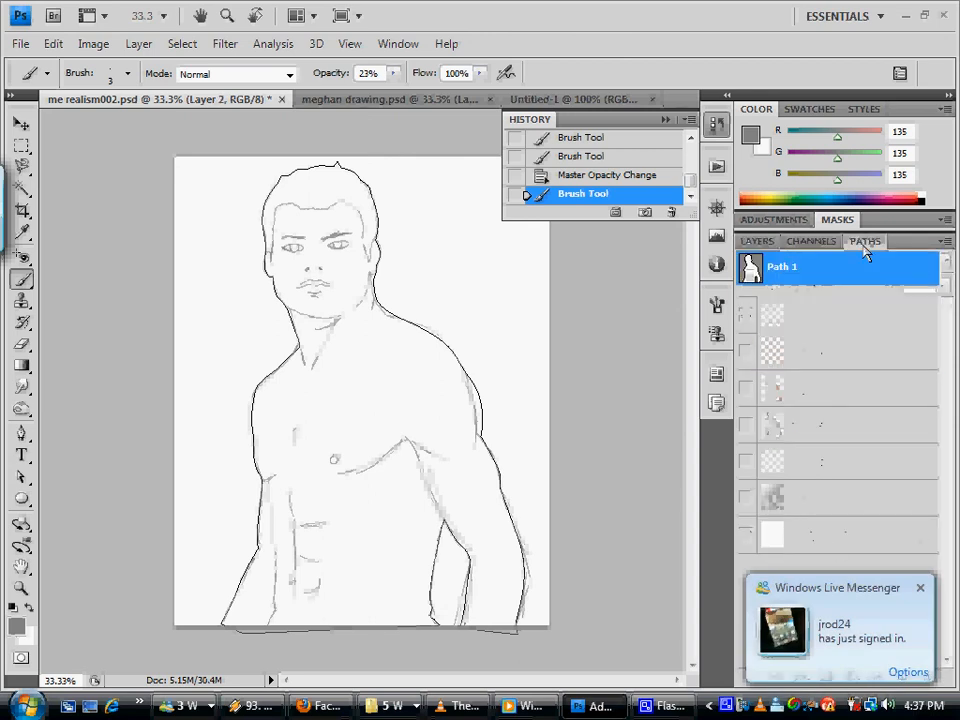
{"action": "left_click", "coordinate": [920, 592]}
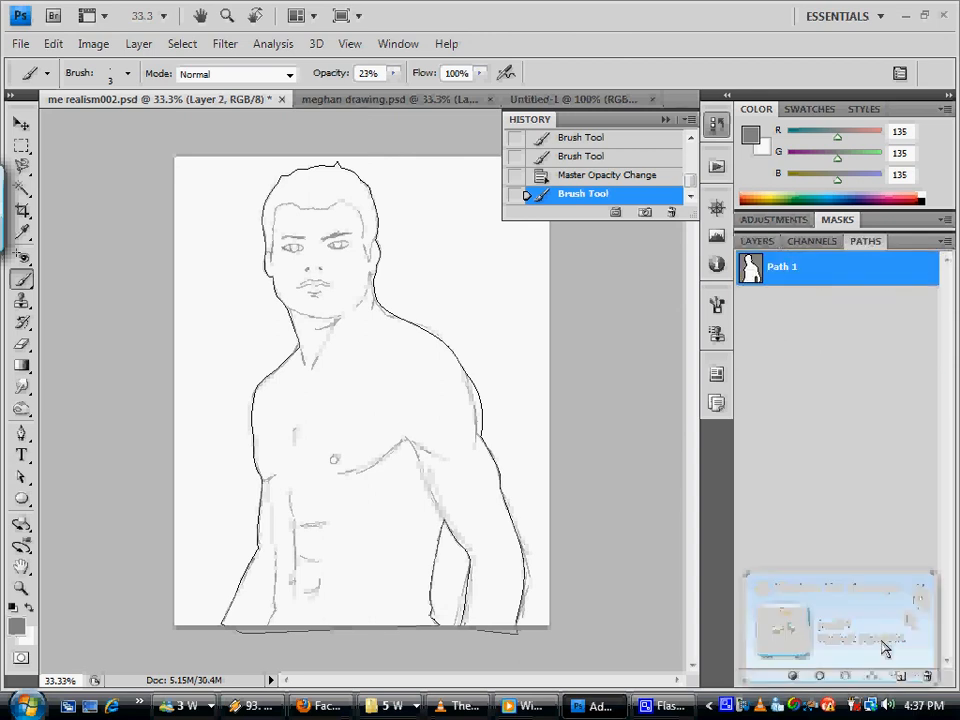
{"action": "left_click", "coordinate": [794, 677]}
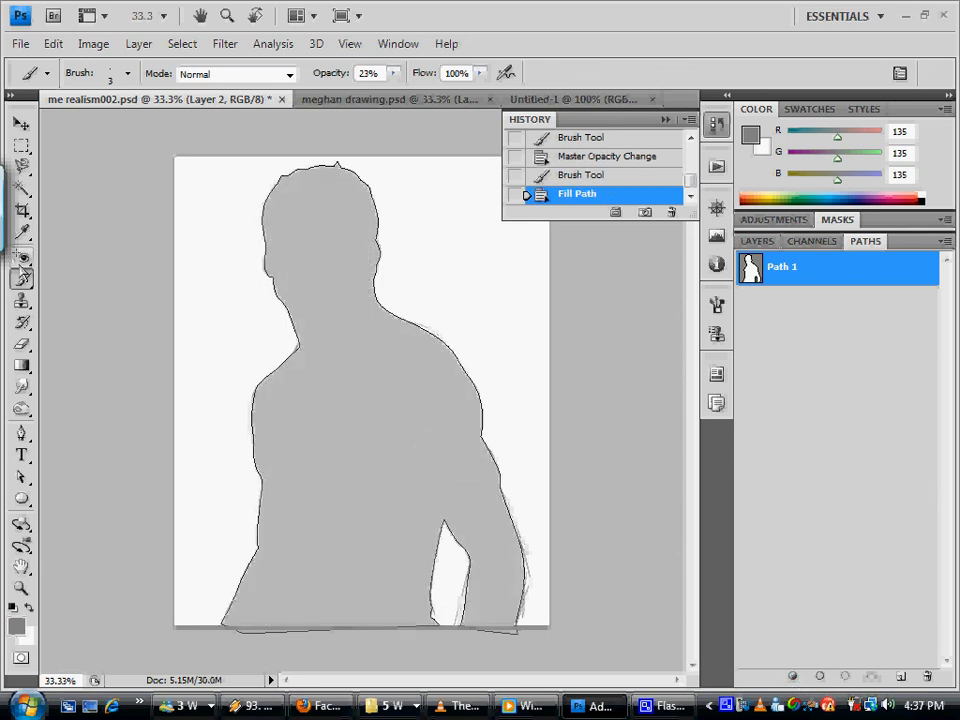
Change the foreground color to a darker grey with RGB 88, 88, 88 for the Brush tool
{"action": "left_click", "coordinate": [26, 282]}
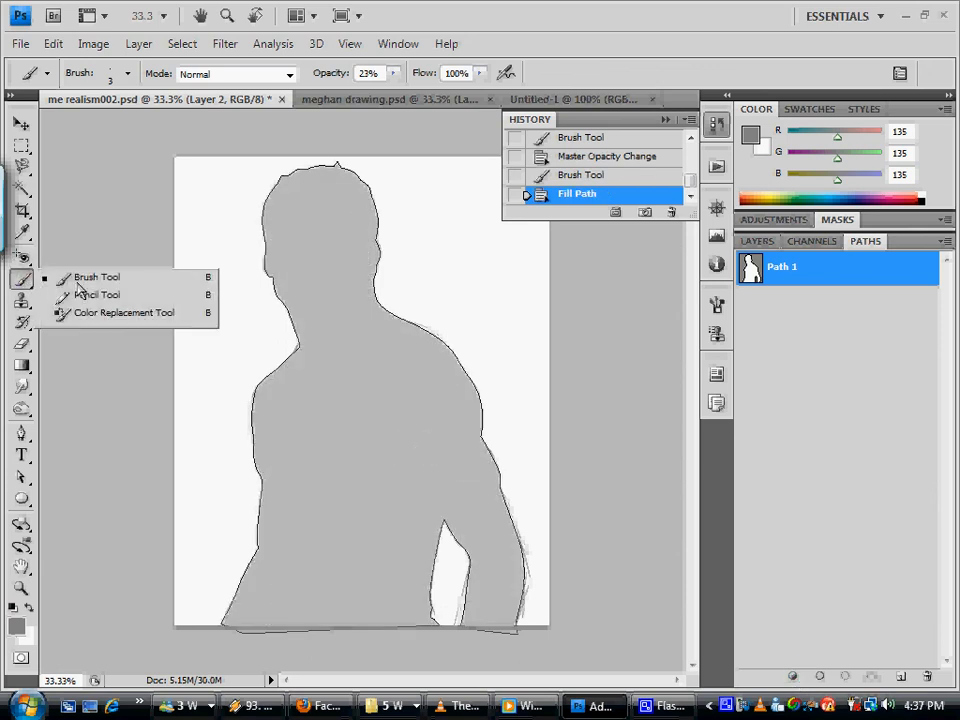
{"action": "left_click", "coordinate": [28, 285]}
{"action": "left_click", "coordinate": [16, 632]}
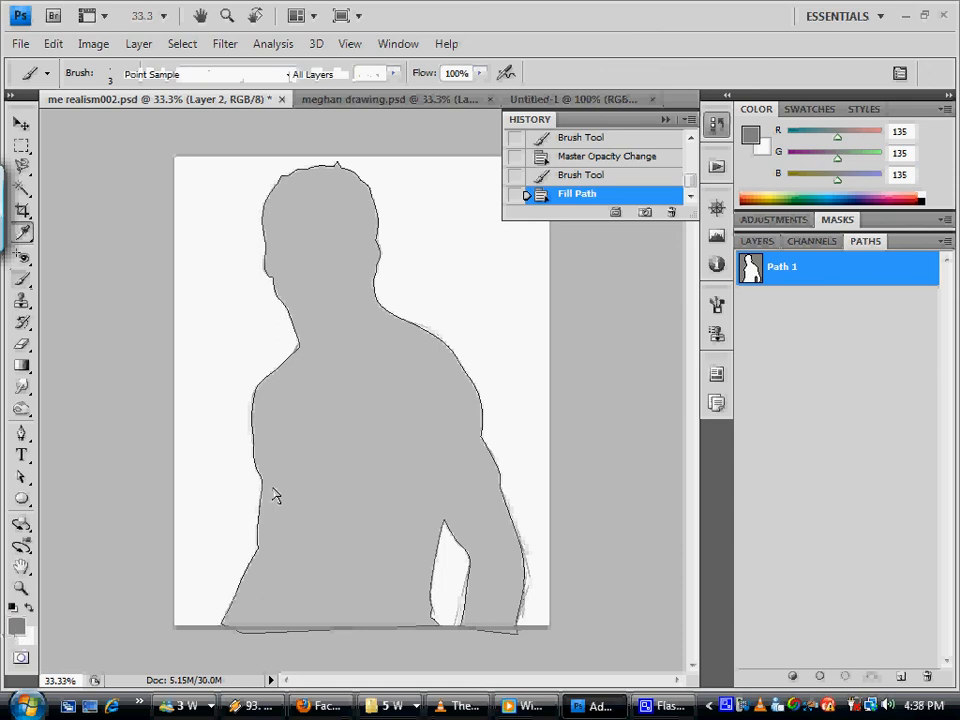
{"action": "left_click_drag", "start_coordinate": [272, 532], "coordinate": [260, 542]}
{"action": "left_click", "coordinate": [690, 376]}
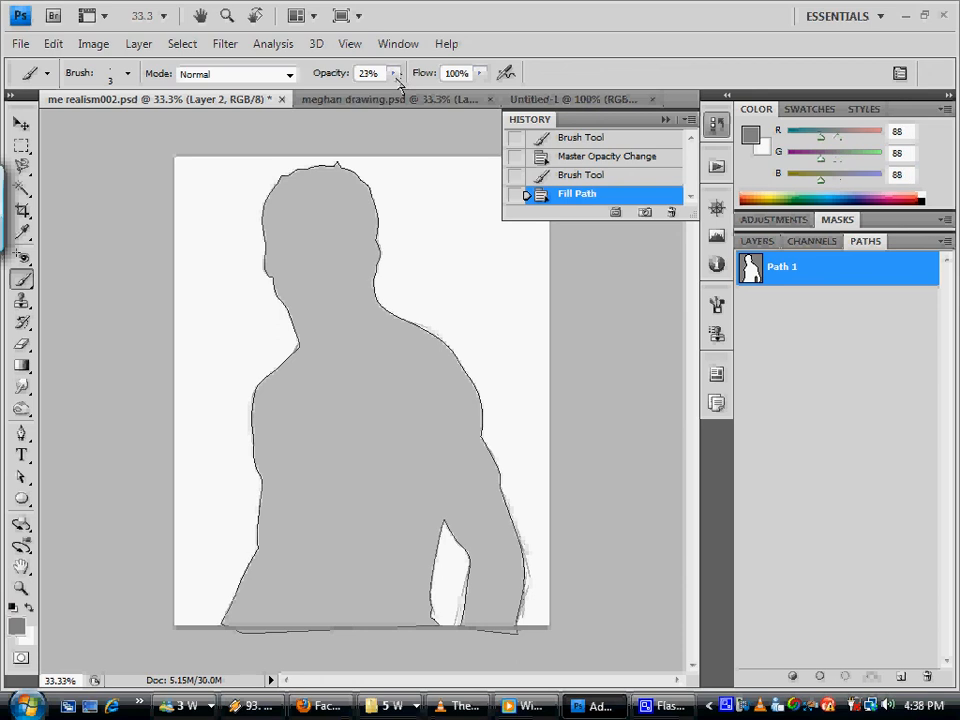
Set the brush opacity to 59% and choose the textured 36 px brush tip
{"action": "left_click_drag", "start_coordinate": [395, 74], "coordinate": [431, 101]}
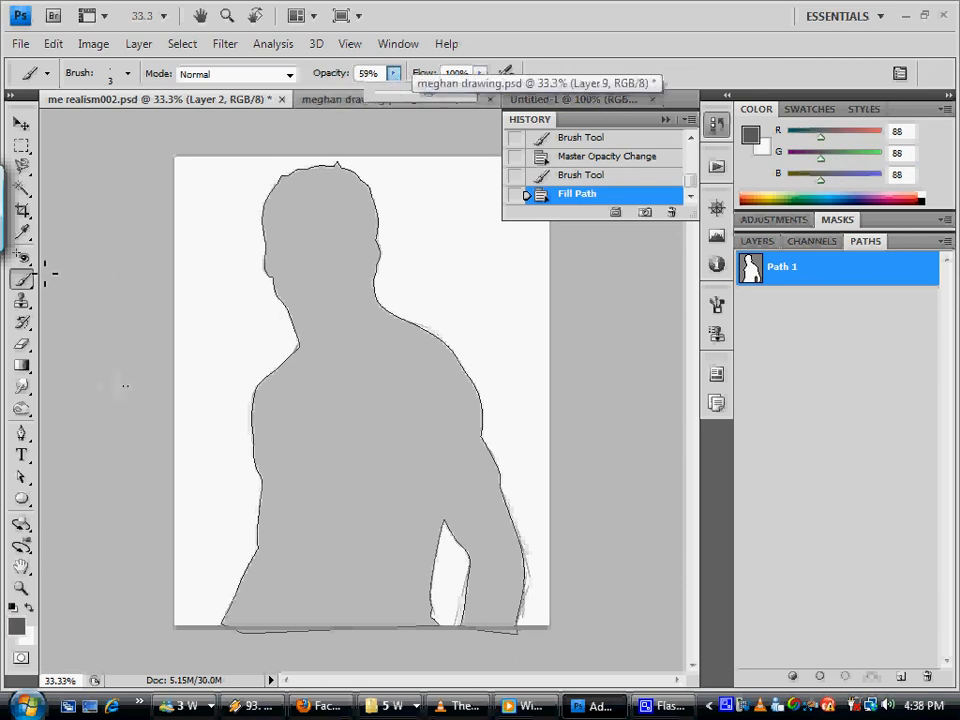
{"action": "right_click", "coordinate": [401, 357]}
{"action": "left_click_drag", "start_coordinate": [590, 496], "coordinate": [586, 579]}
{"action": "left_click", "coordinate": [541, 514]}
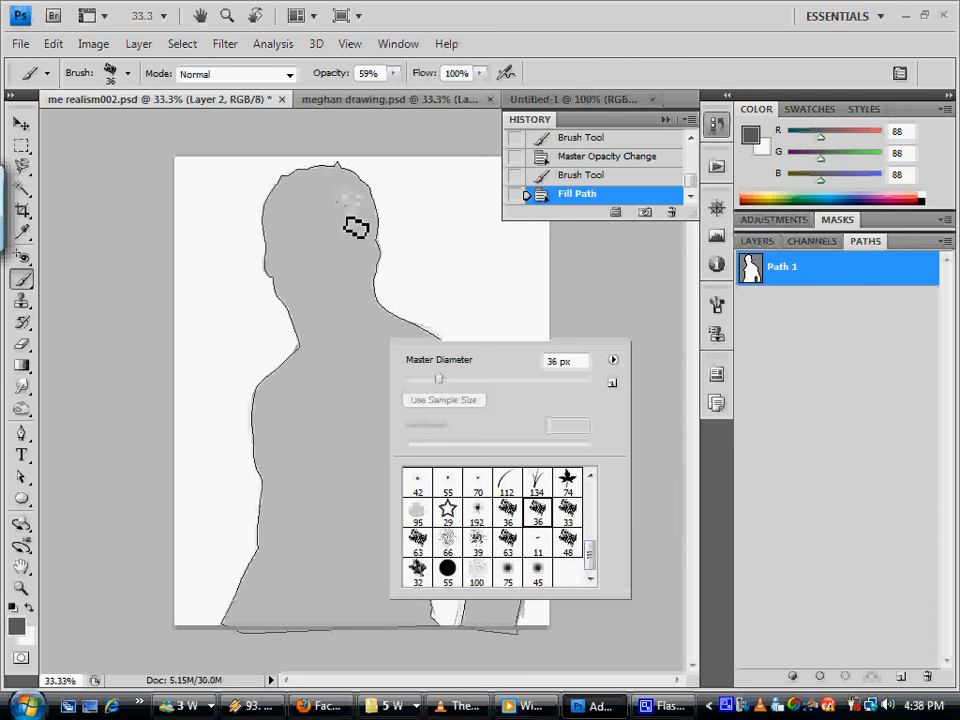
Try dark shading strokes along the edge of the silhouette's face, and revert the painting to its state before the path fill
{"action": "left_click", "coordinate": [376, 242]}
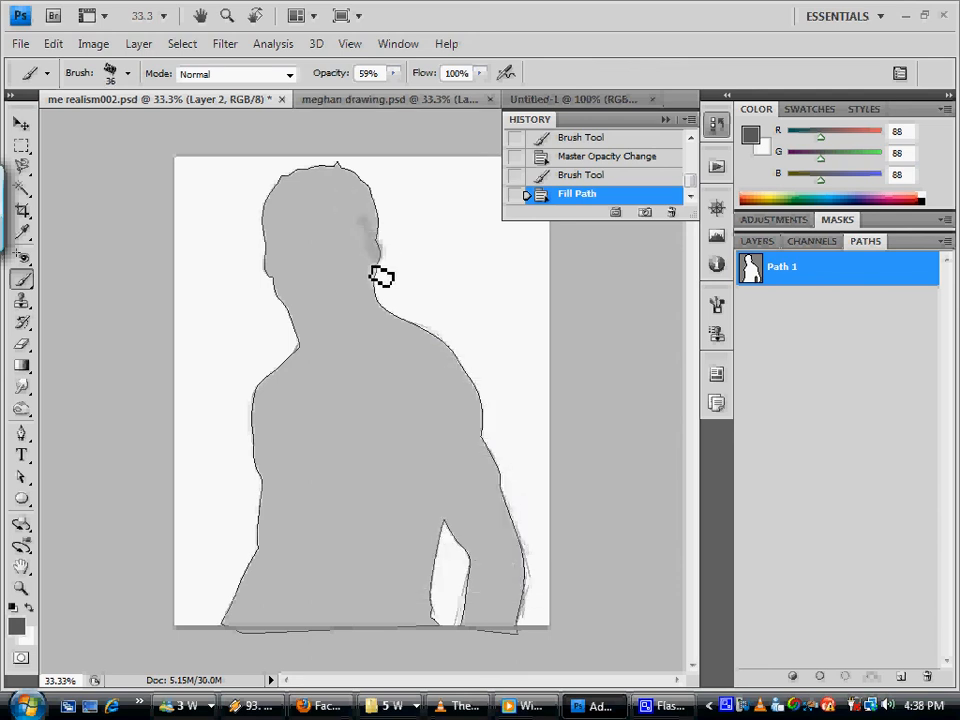
{"action": "left_click_drag", "start_coordinate": [350, 278], "coordinate": [360, 293]}
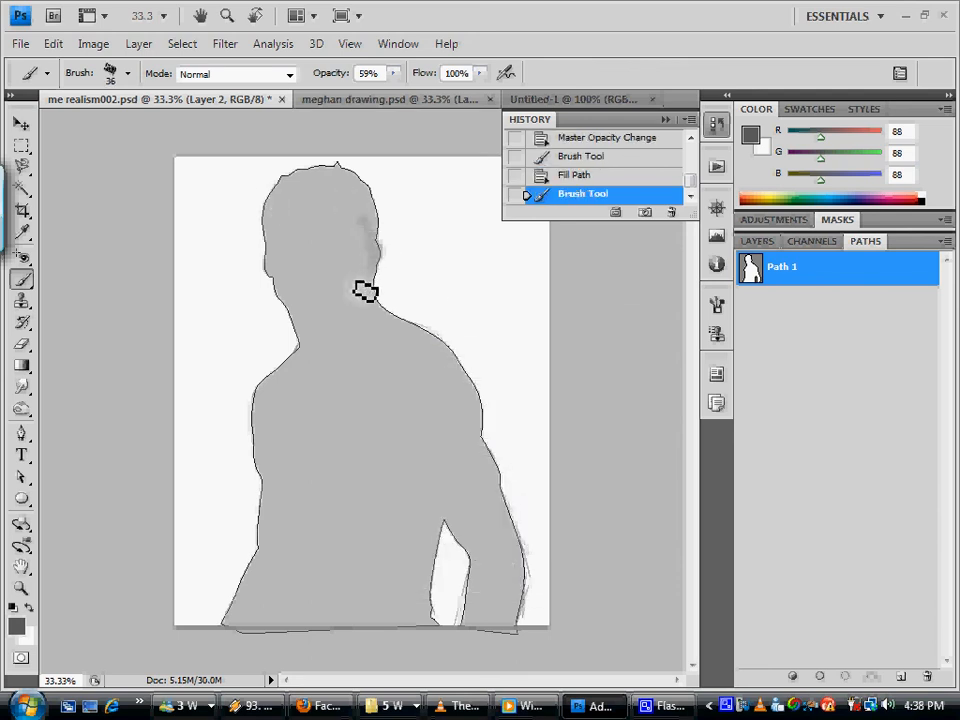
{"action": "key", "text": "ctrl+z"}
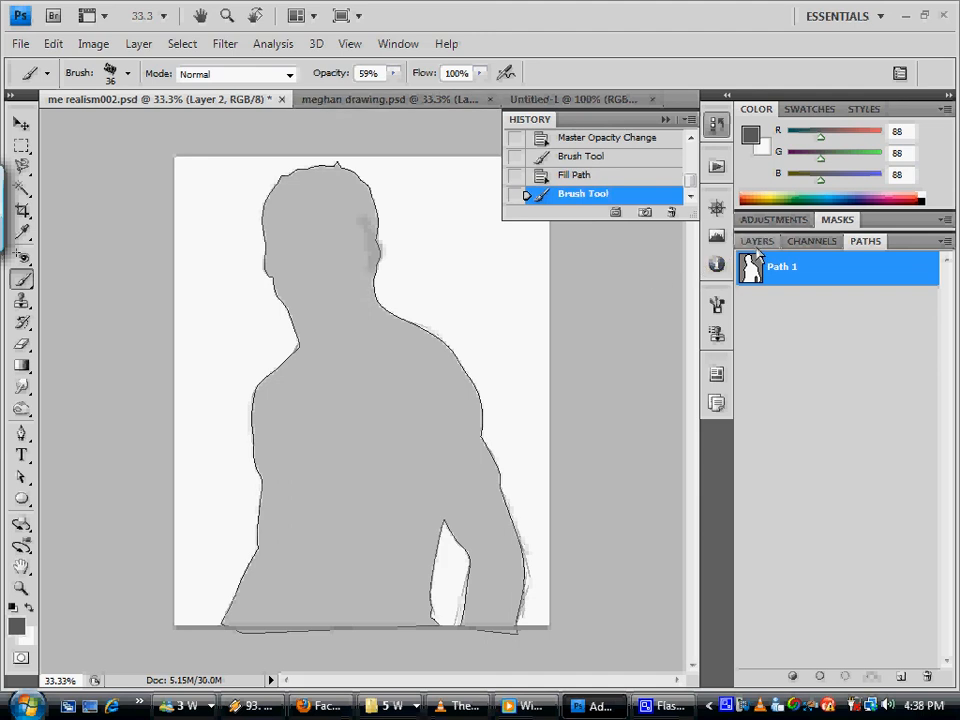
{"action": "left_click", "coordinate": [580, 156]}
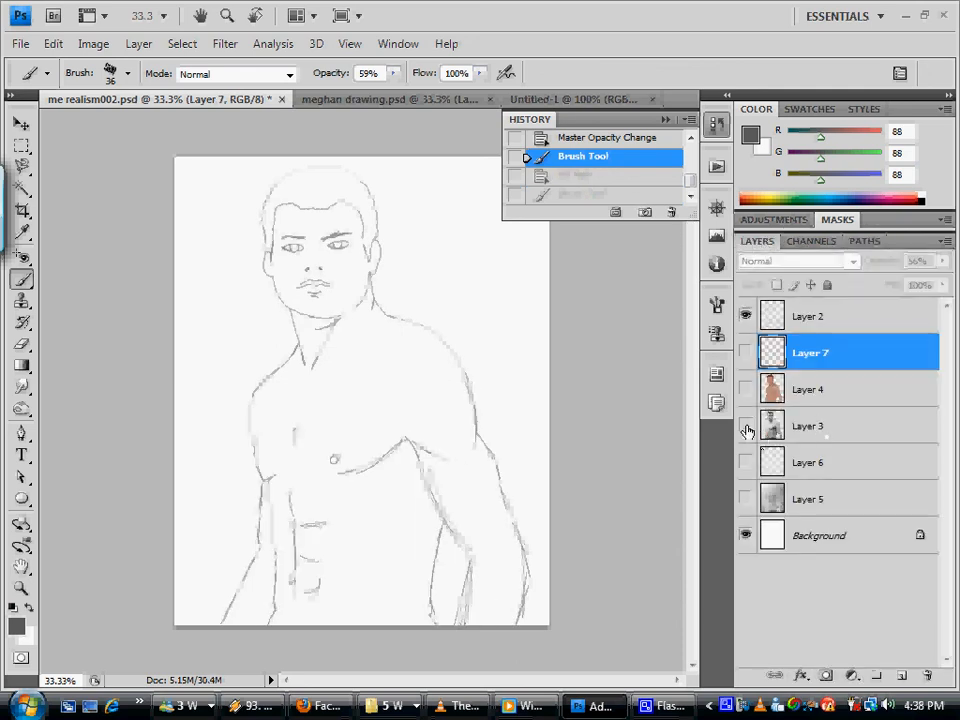
Show the greyscale painting on Layer 3 and hide the line art on Layer 2
{"action": "left_click", "coordinate": [746, 426]}
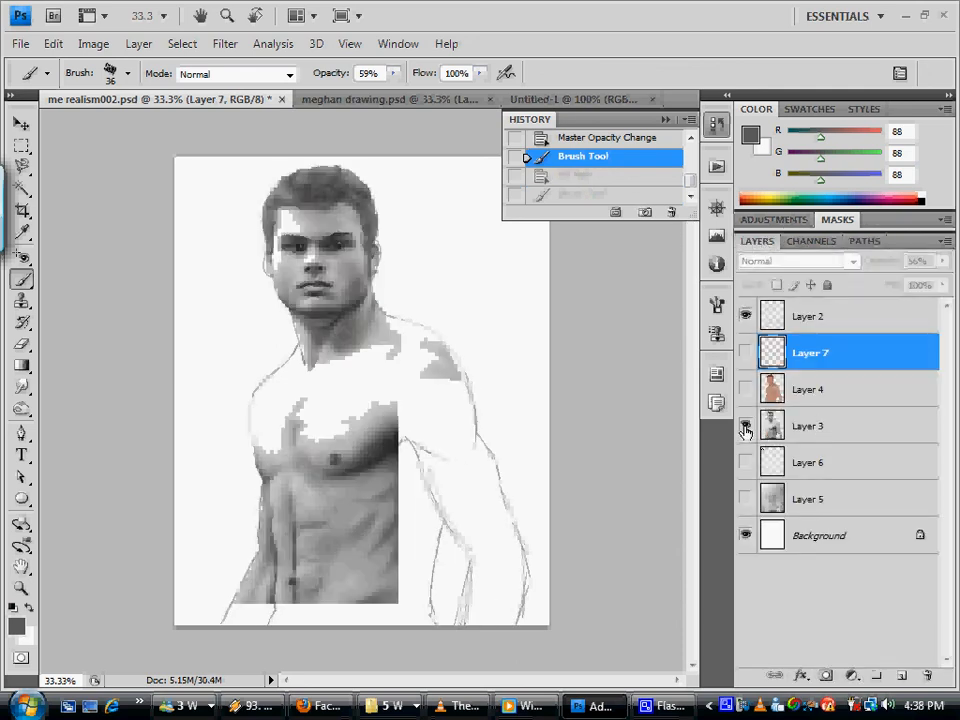
{"action": "left_click", "coordinate": [747, 316]}
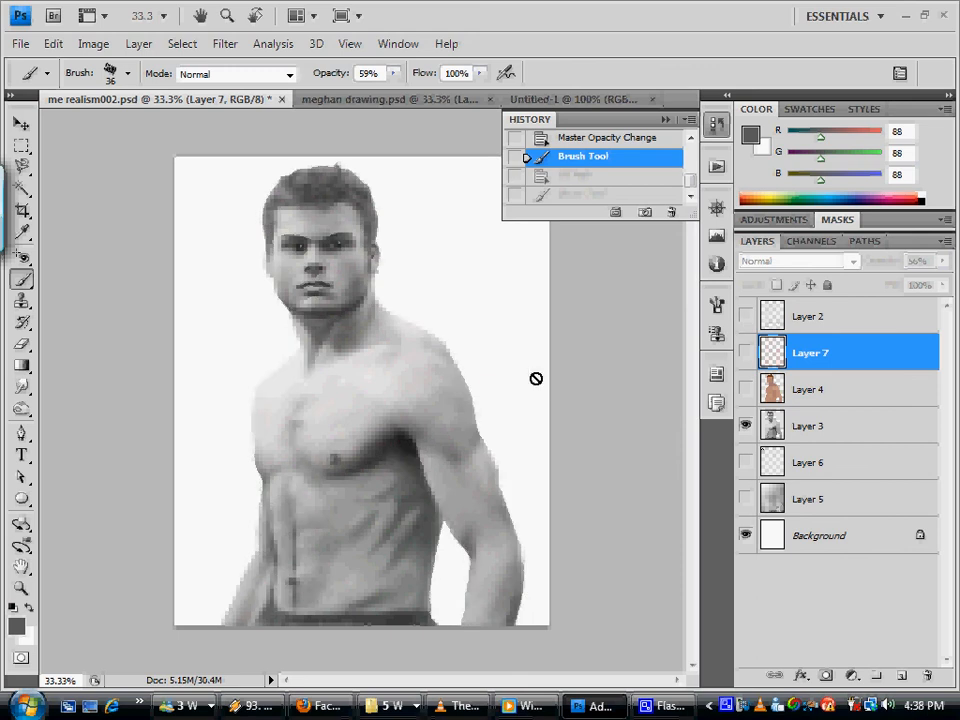
{"action": "key", "text": "ctrl+plus"}
{"action": "key", "text": "ctrl+plus"}
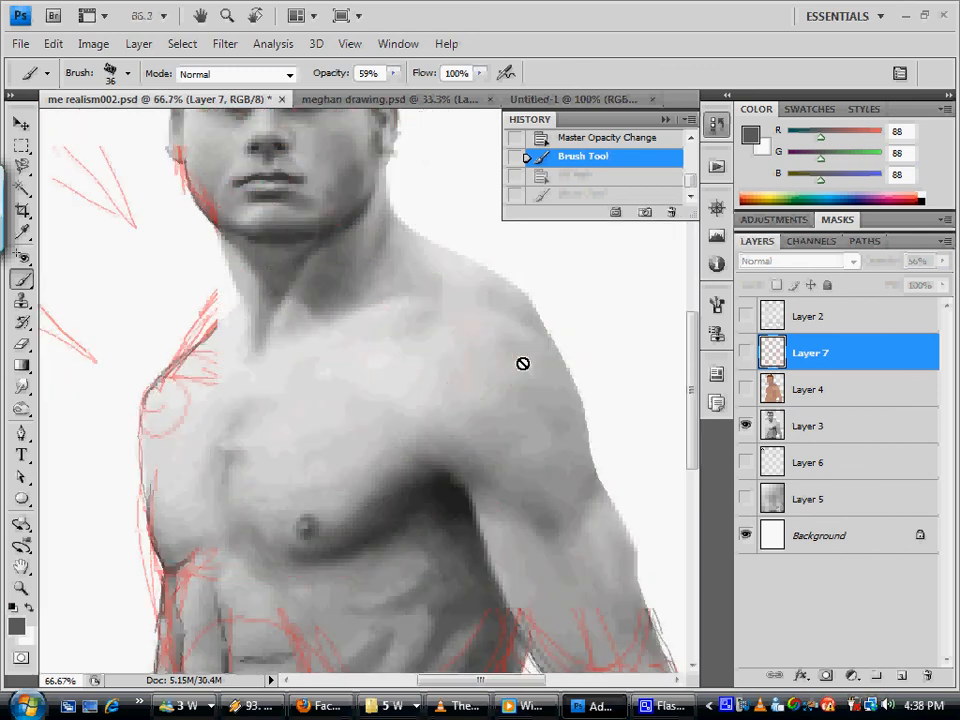
{"action": "scroll", "coordinate": [511, 370], "scroll_direction": "down", "scroll_amount": 3}
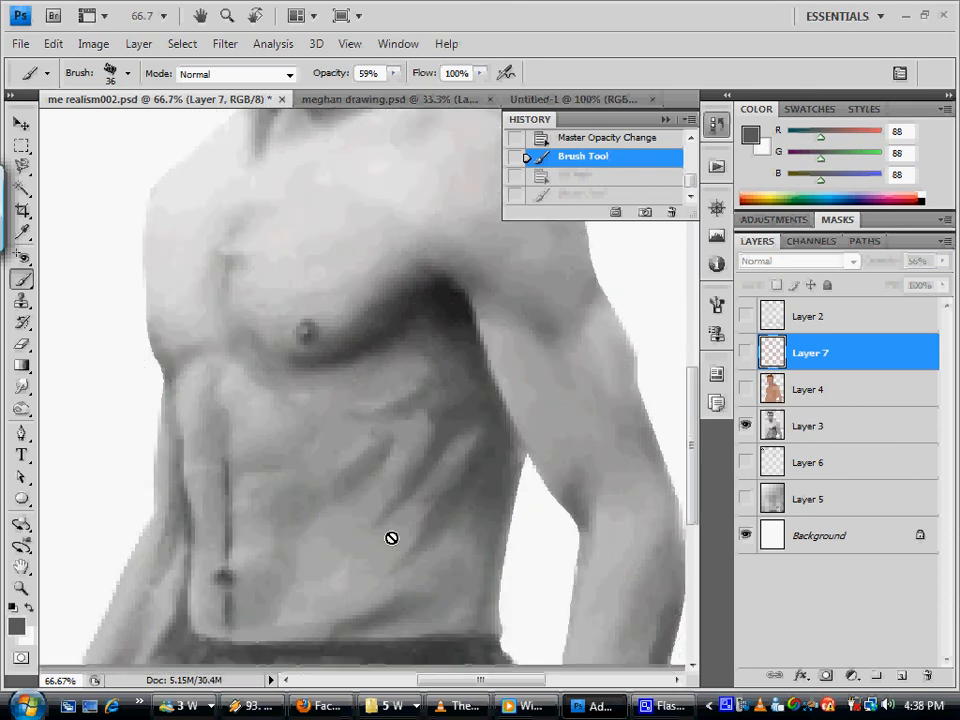
Select Layer 3 and blend the shading over the figure's ribs and abdomen with the Smudge tool
{"action": "left_click", "coordinate": [22, 387]}
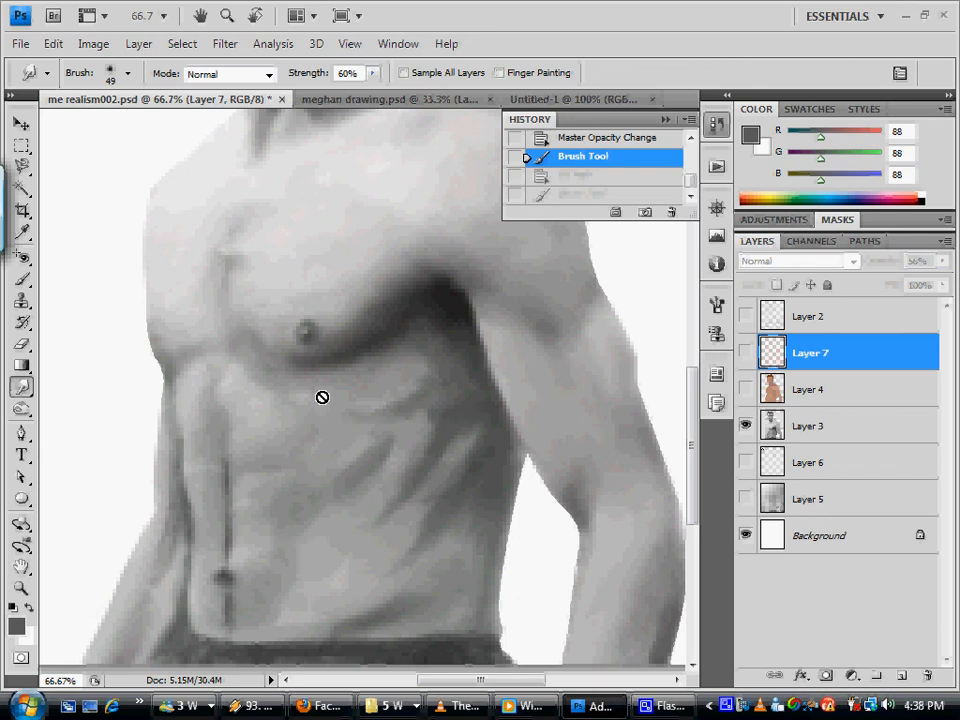
{"action": "left_click", "coordinate": [830, 427]}
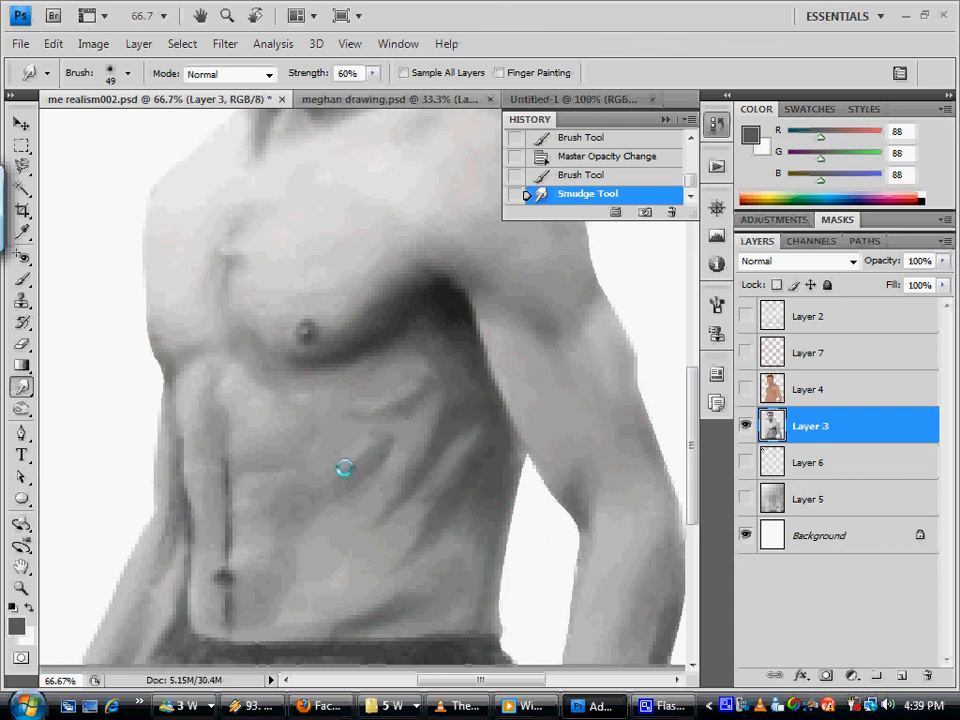
{"action": "left_click_drag", "start_coordinate": [375, 439], "coordinate": [378, 448]}
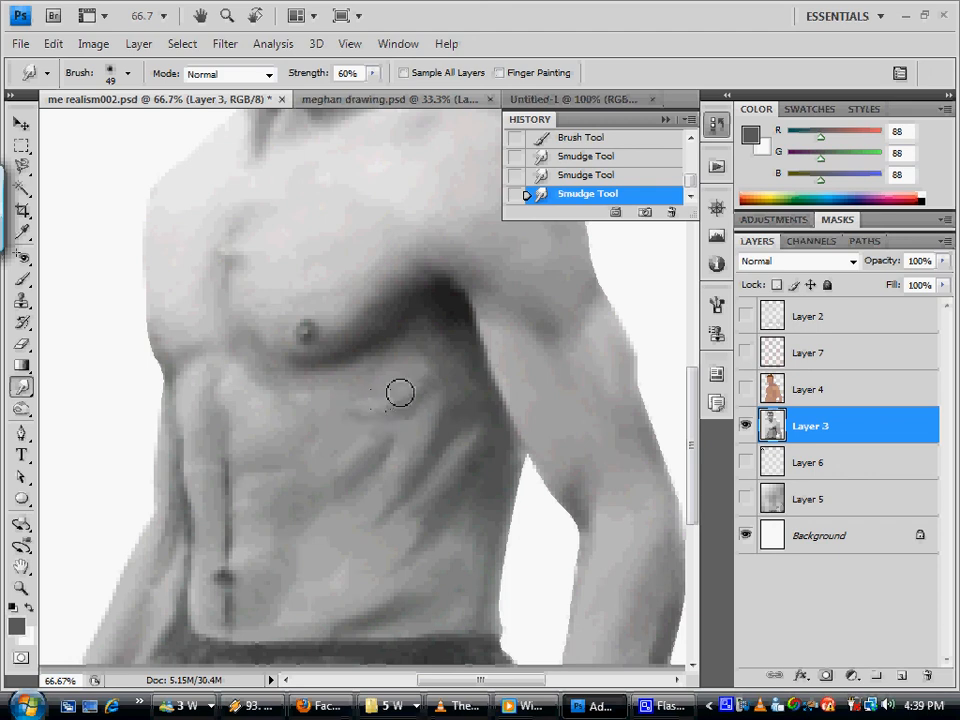
{"action": "left_click_drag", "start_coordinate": [390, 431], "coordinate": [388, 454]}
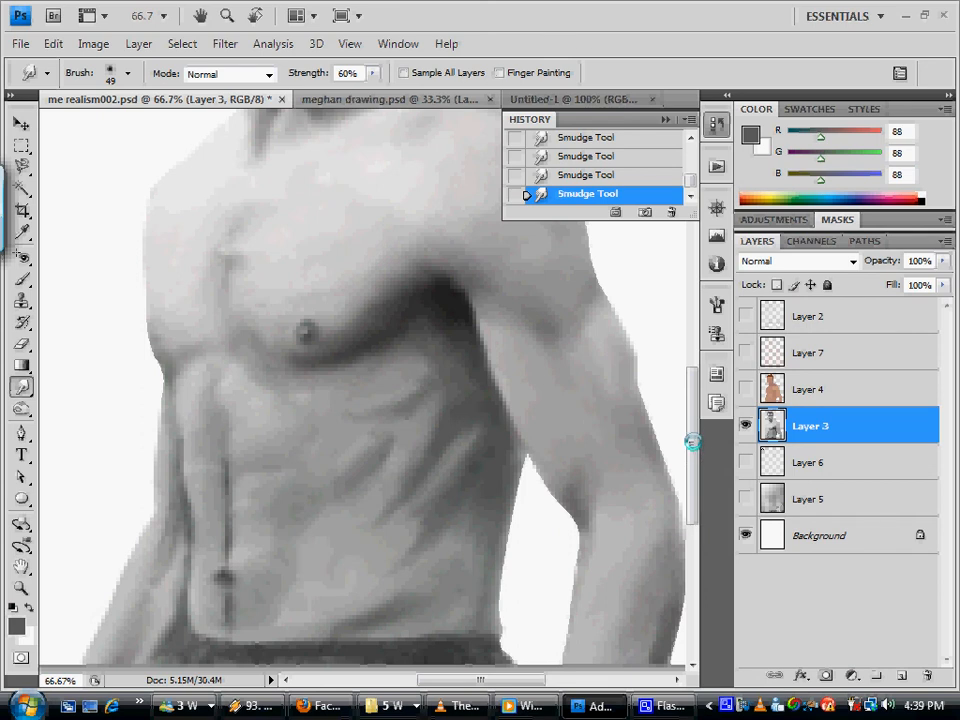
Show and select the skin and hair colors on Layer 4, preview them in Normal mode and set the blending mode to Color
{"action": "left_click_drag", "start_coordinate": [692, 442], "coordinate": [708, 328]}
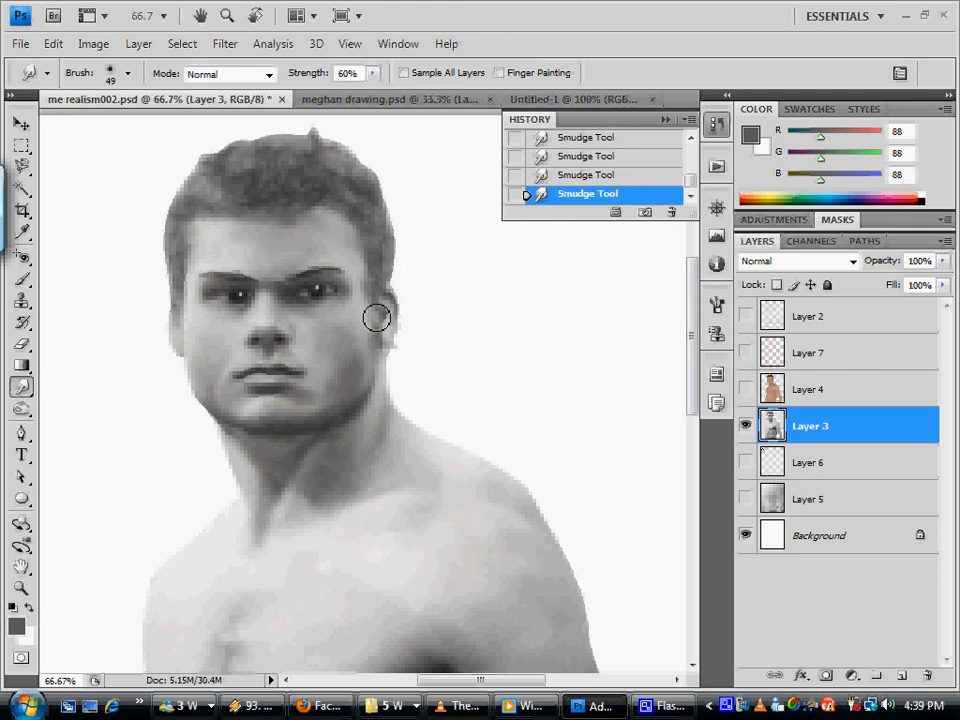
{"action": "key", "text": "ctrl+minus"}
{"action": "key", "text": "ctrl+minus"}
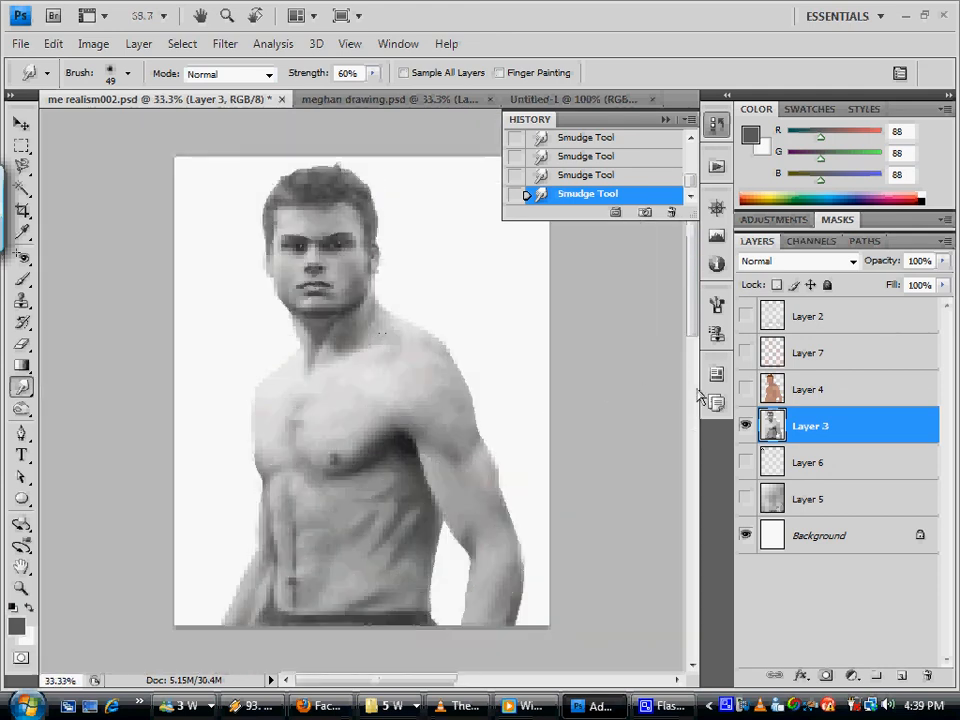
{"action": "left_click", "coordinate": [746, 389]}
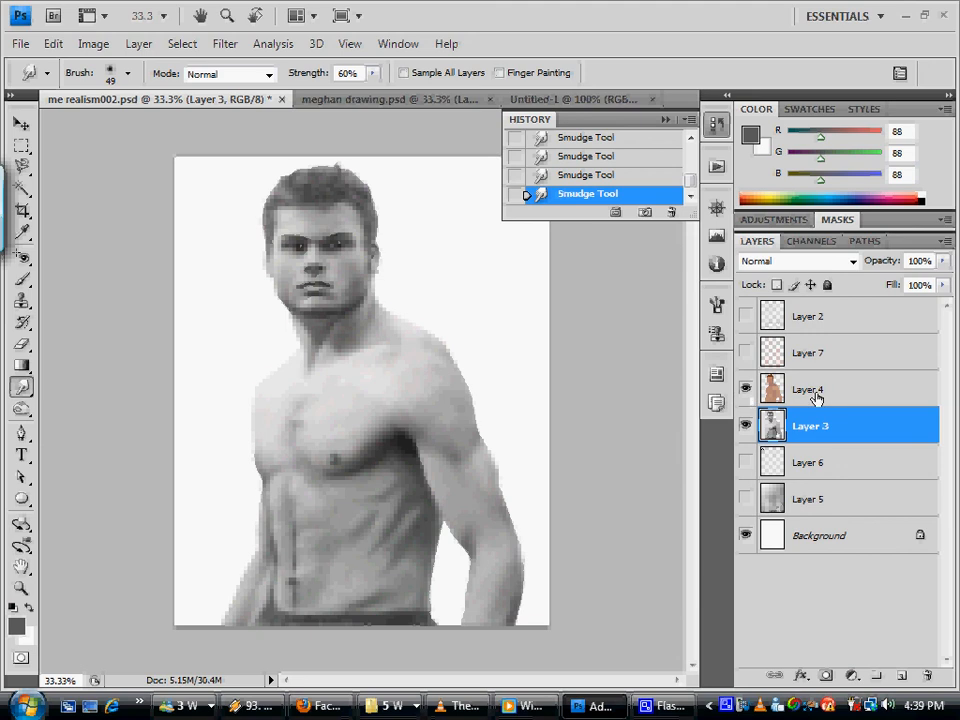
{"action": "left_click", "coordinate": [814, 392]}
{"action": "left_click", "coordinate": [853, 262]}
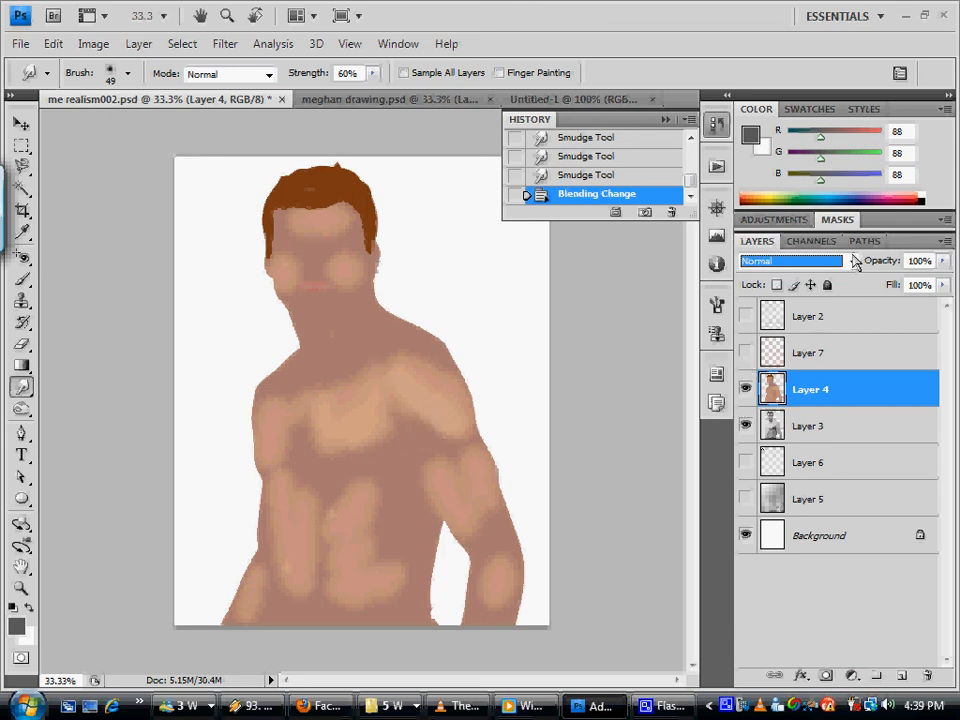
{"action": "left_click", "coordinate": [852, 261]}
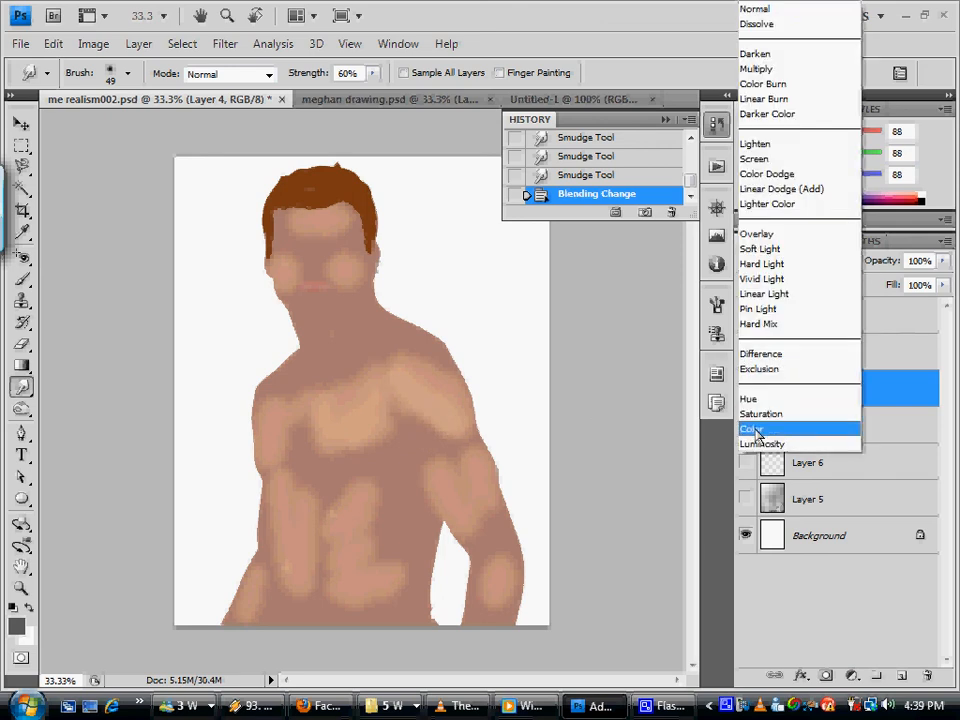
{"action": "left_click", "coordinate": [755, 428]}
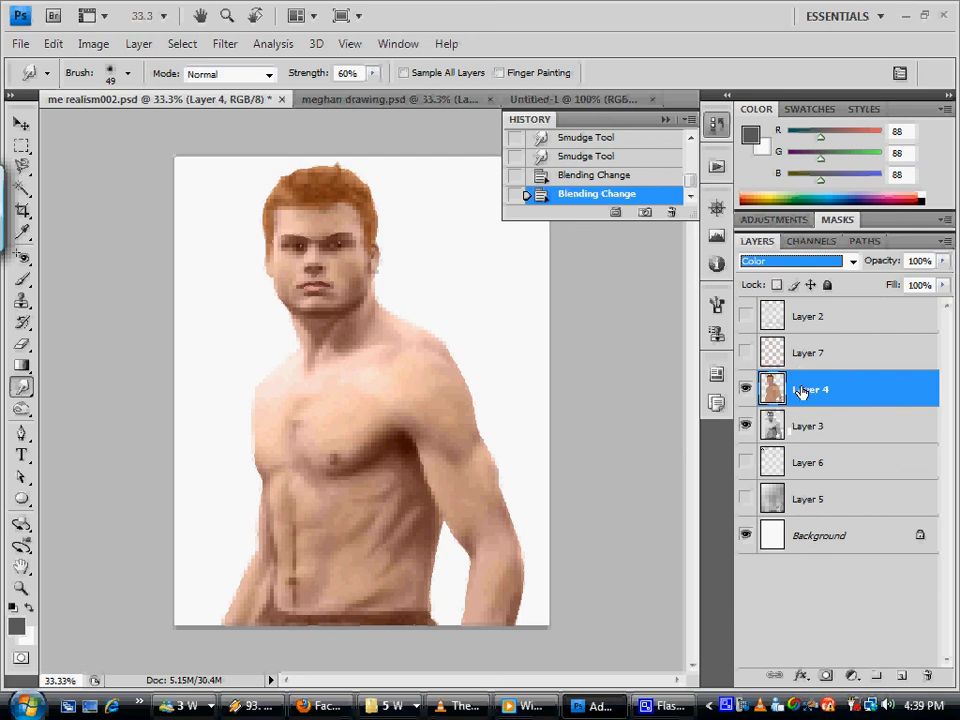
Try the Overlay, Soft Light and Vivid Light blending modes on Layer 4, and set the mode back to Color
{"action": "left_click", "coordinate": [855, 262]}
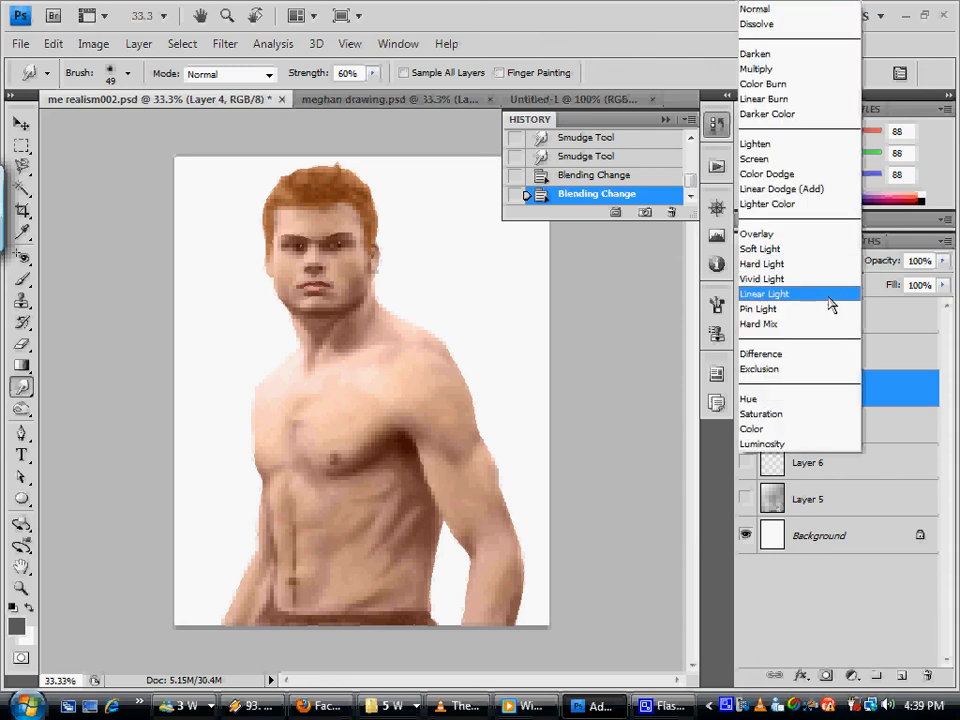
{"action": "left_click", "coordinate": [790, 234]}
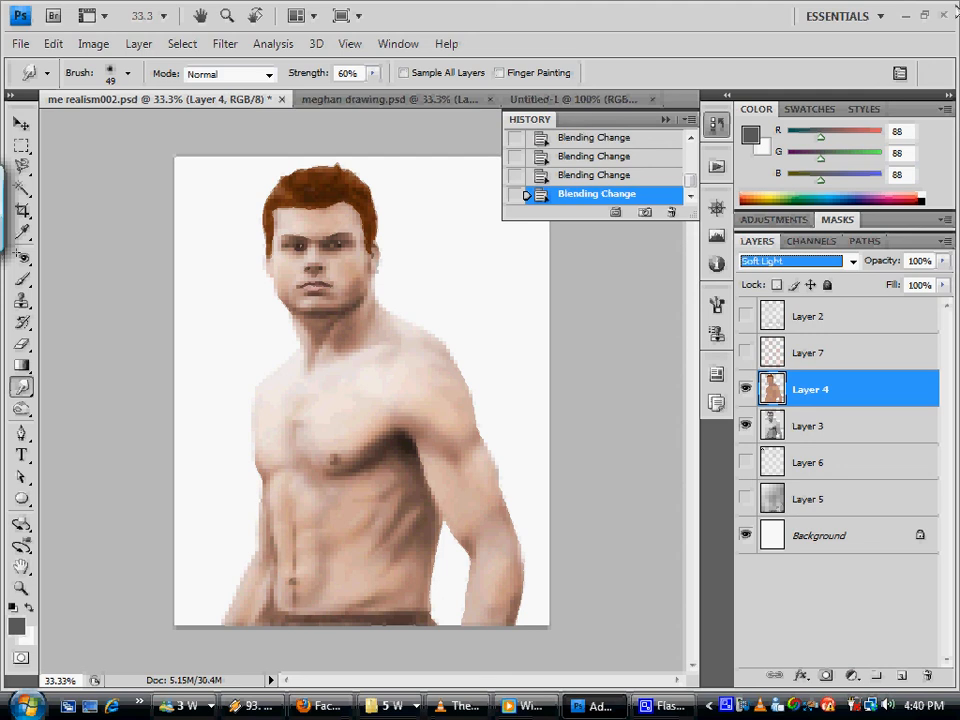
{"action": "key", "text": "Down"}
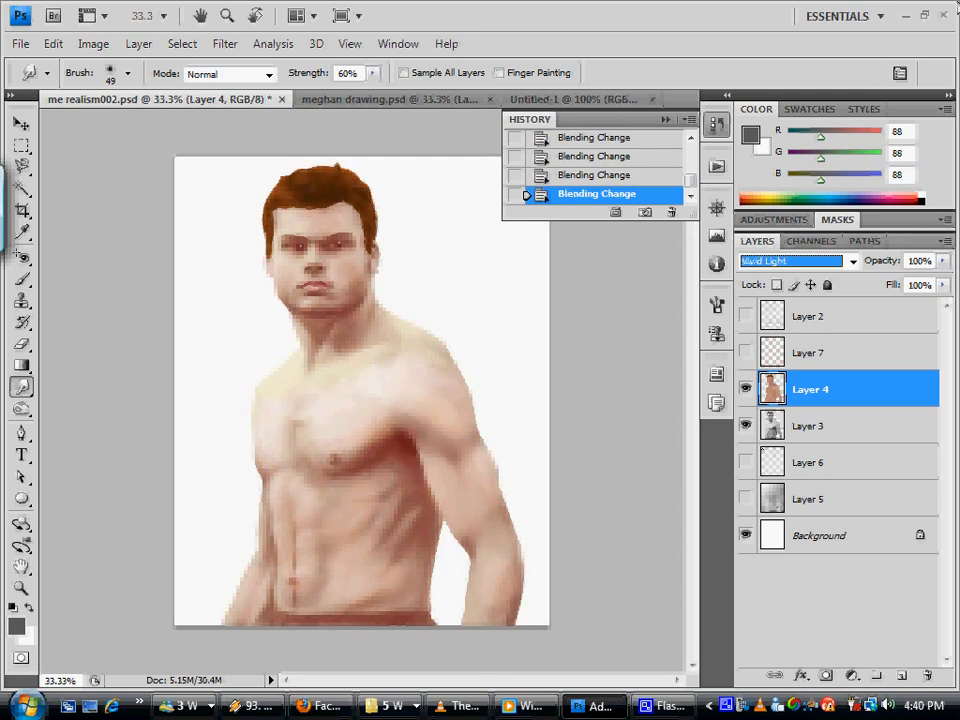
{"action": "left_click", "coordinate": [851, 261]}
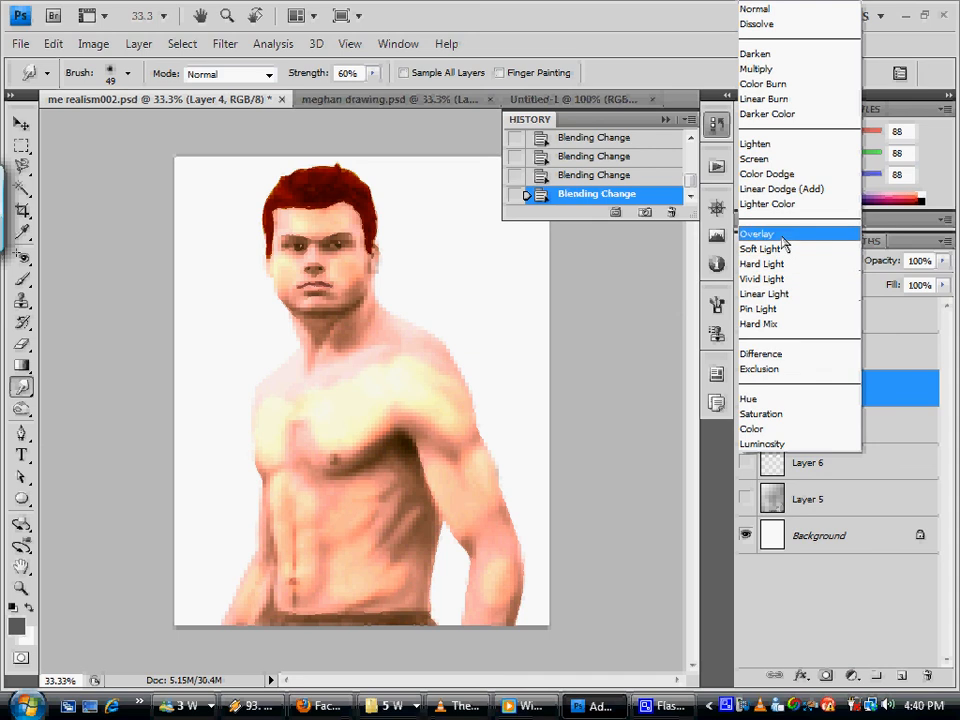
{"action": "left_click", "coordinate": [760, 428]}
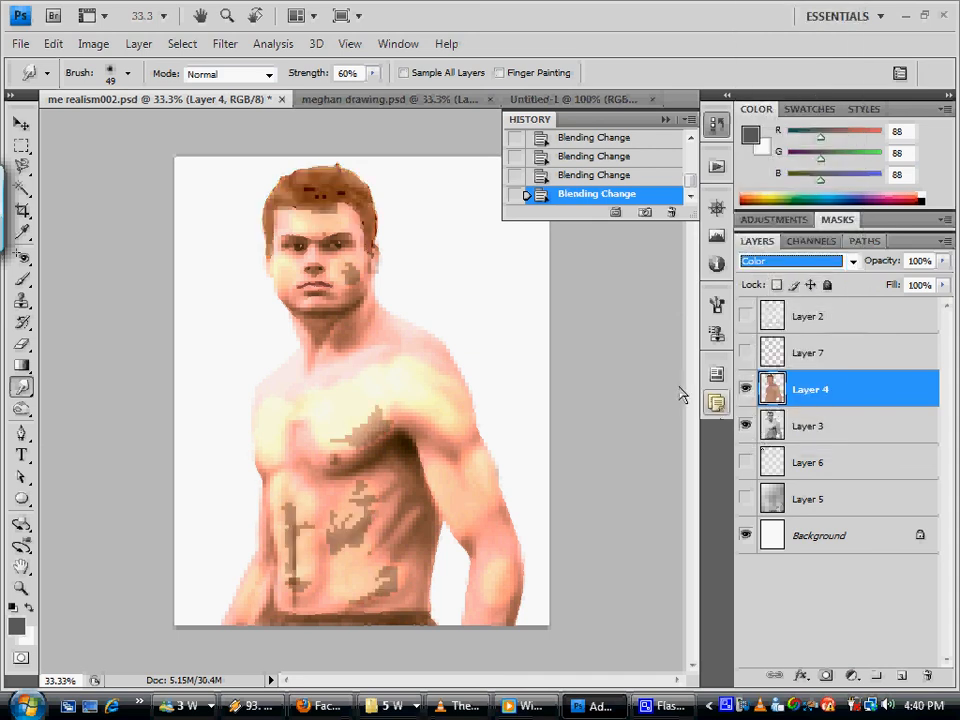
Switch to the meghan drawing.psd document
{"action": "left_click", "coordinate": [350, 106]}
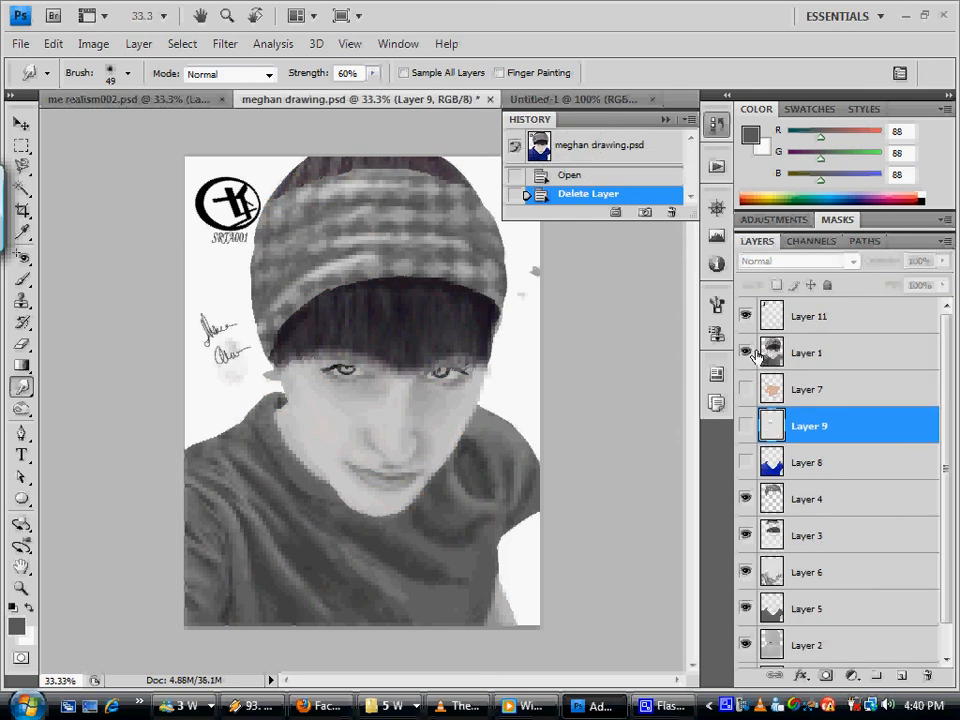
Toggle the visibility of Layer 1, Layer 4 and Layer 3 one at a time to examine the portrait's hat and hair painting
{"action": "scroll", "coordinate": [792, 392], "scroll_direction": "down", "scroll_amount": 1}
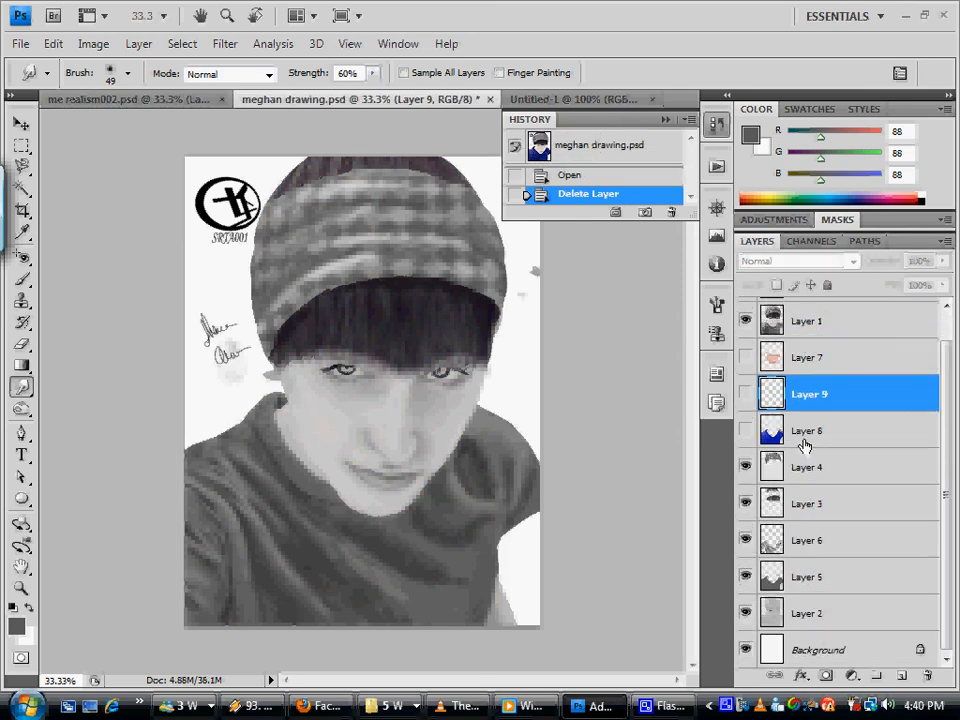
{"action": "left_click", "coordinate": [746, 322]}
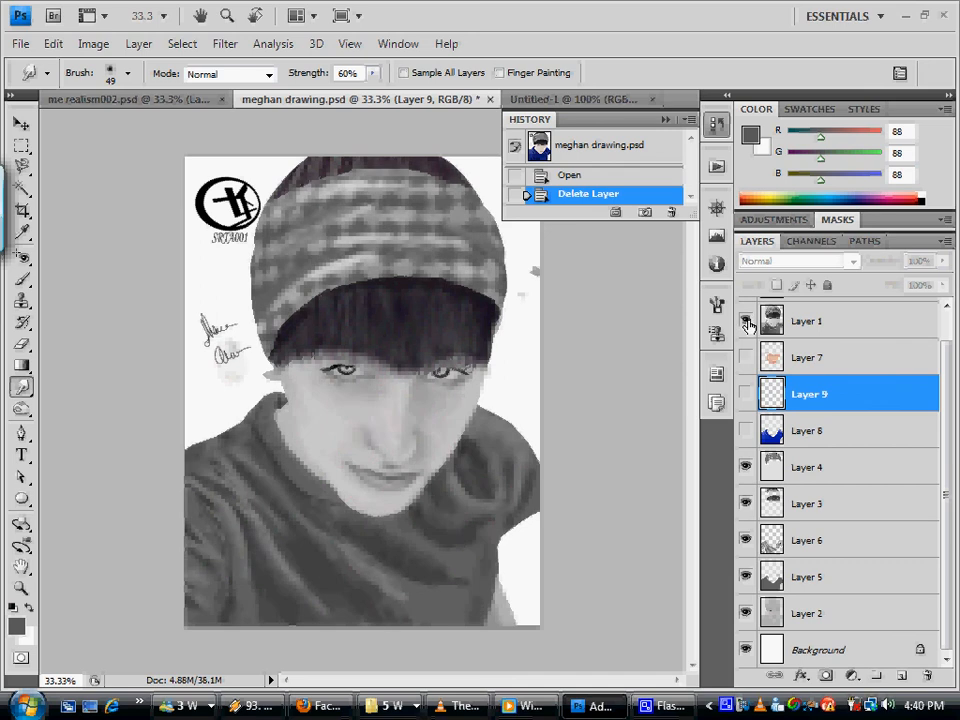
{"action": "scroll", "coordinate": [789, 333], "scroll_direction": "up", "scroll_amount": 1}
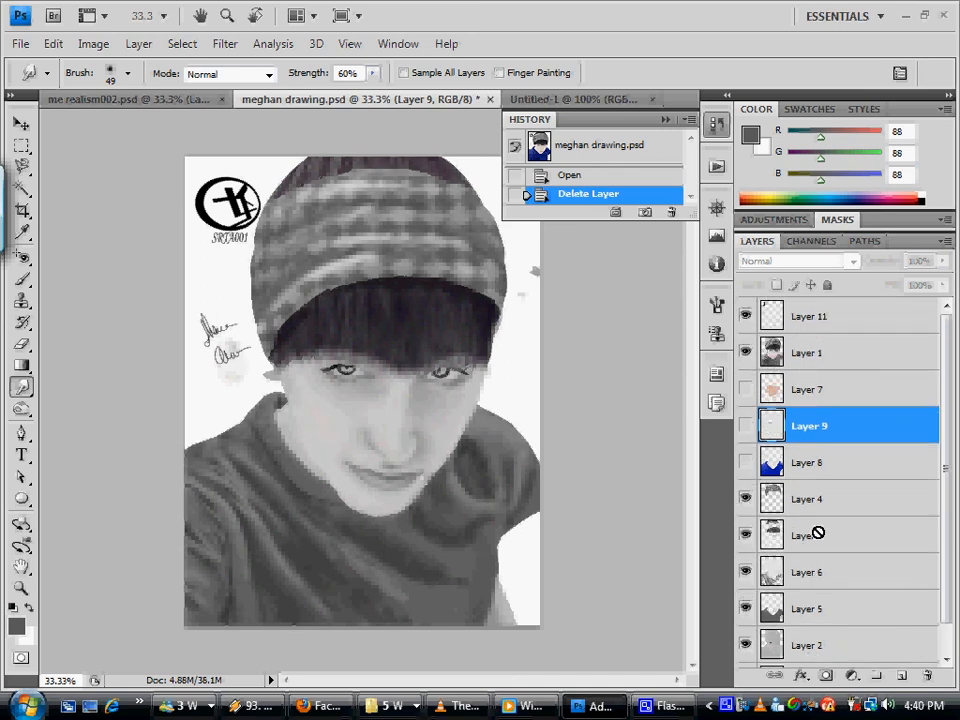
{"action": "scroll", "coordinate": [790, 481], "scroll_direction": "down", "scroll_amount": 1}
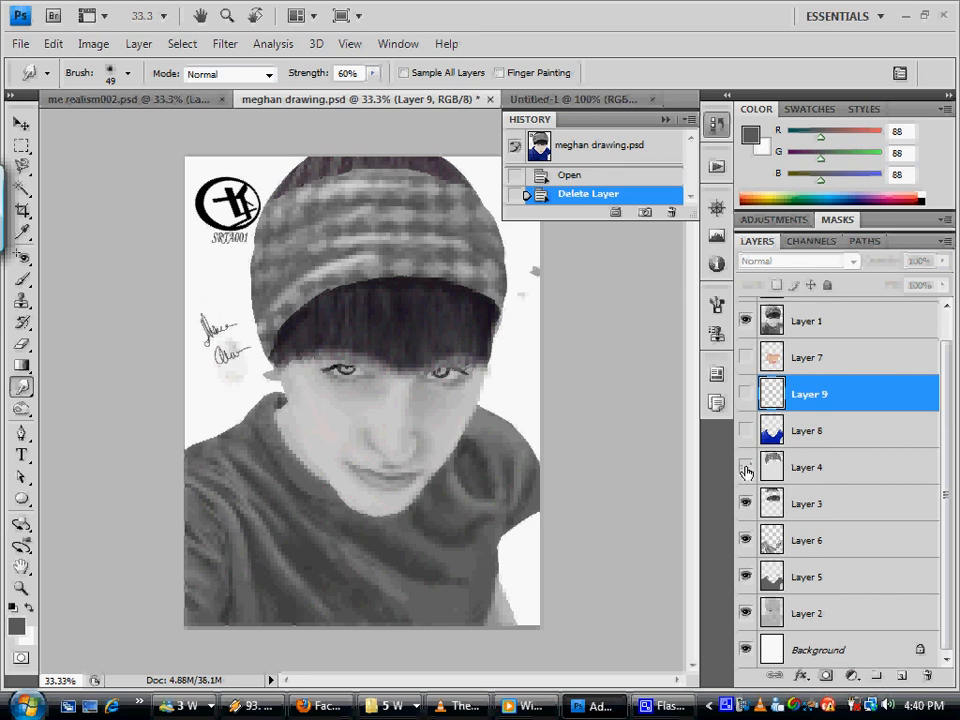
{"action": "left_click", "coordinate": [745, 468]}
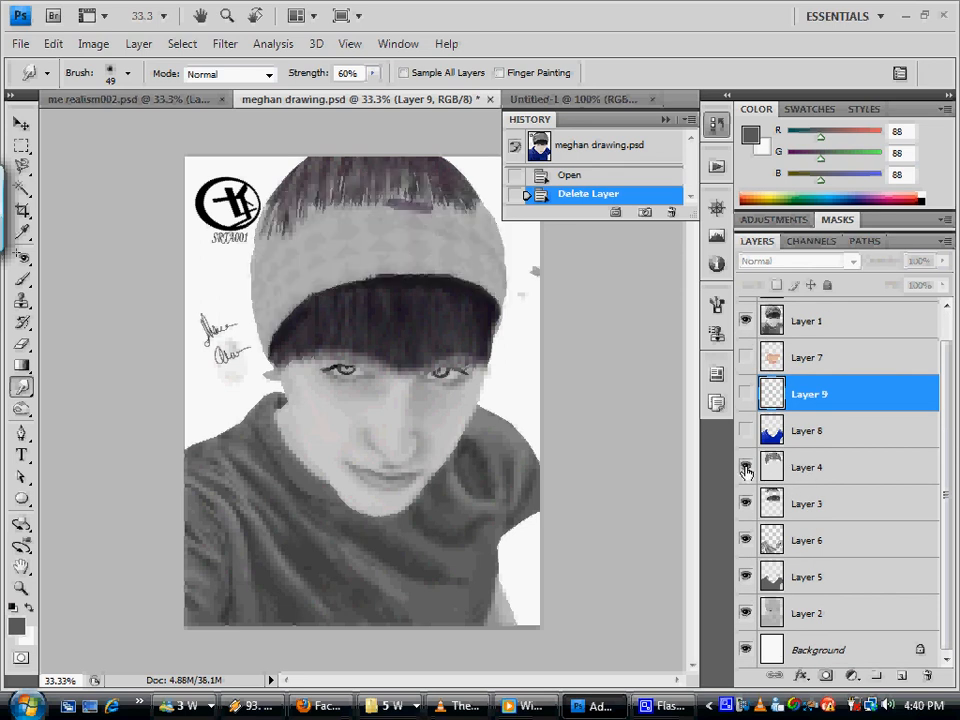
{"action": "left_click", "coordinate": [745, 468]}
{"action": "left_click", "coordinate": [746, 506]}
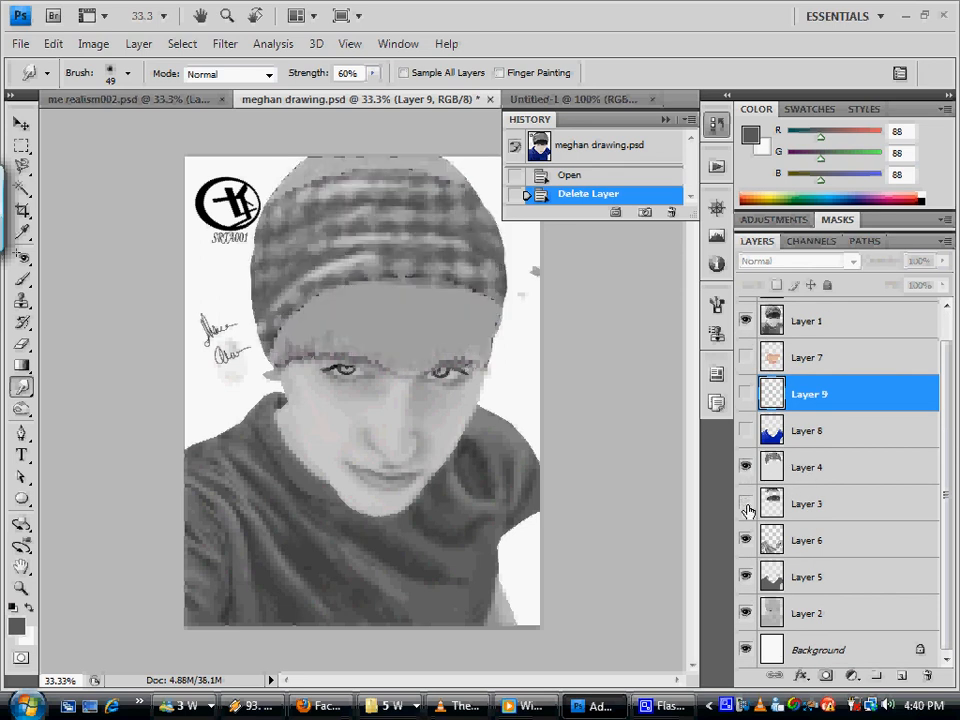
{"action": "left_click", "coordinate": [747, 508]}
Toggle the visibility of Layer 6, Layer 5 and Layer 2 to examine the shirt shading and the base tones beneath it
{"action": "left_click", "coordinate": [747, 544]}
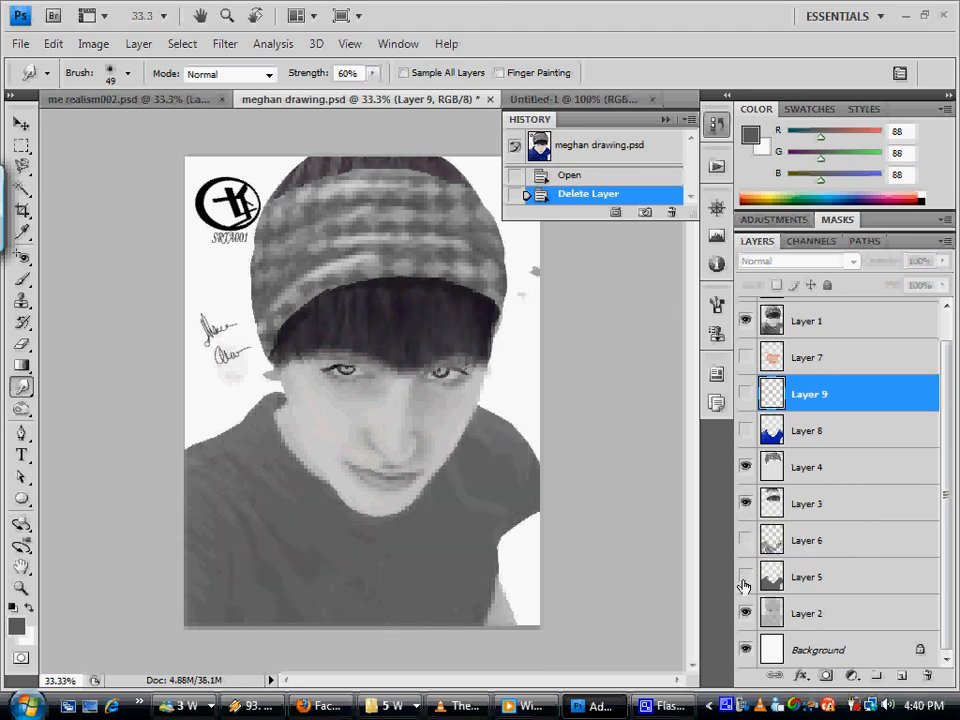
{"action": "left_click", "coordinate": [744, 578]}
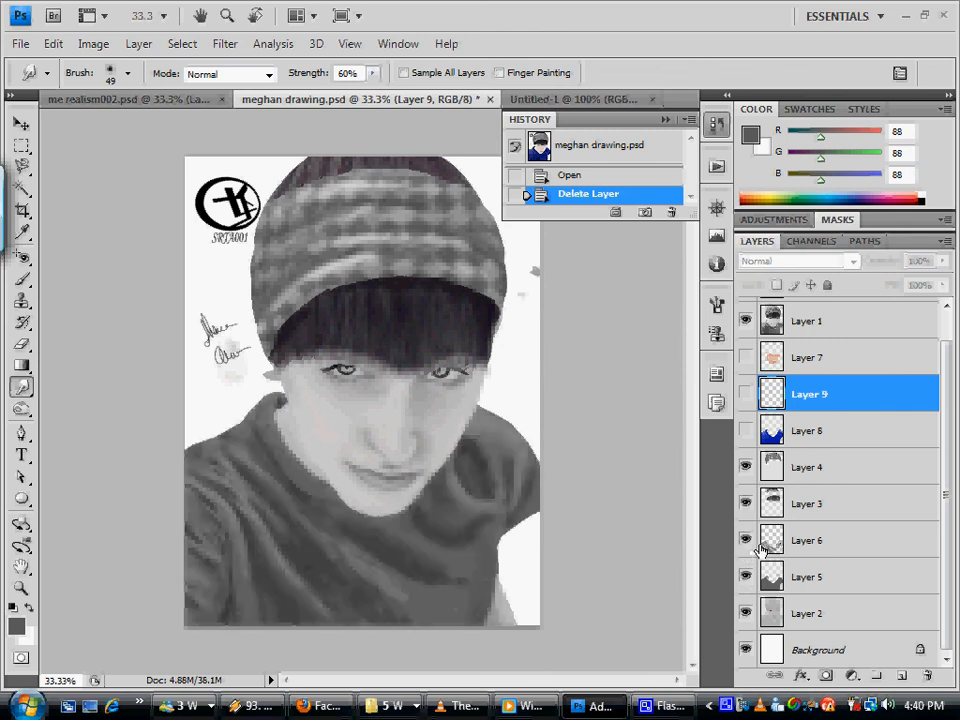
{"action": "left_click", "coordinate": [746, 613]}
{"action": "key", "text": "alt+bracketright"}
Try lightening the hat on Layer 4 with a Levels adjustment, using a midtone input level of 1.15
{"action": "left_click", "coordinate": [797, 467]}
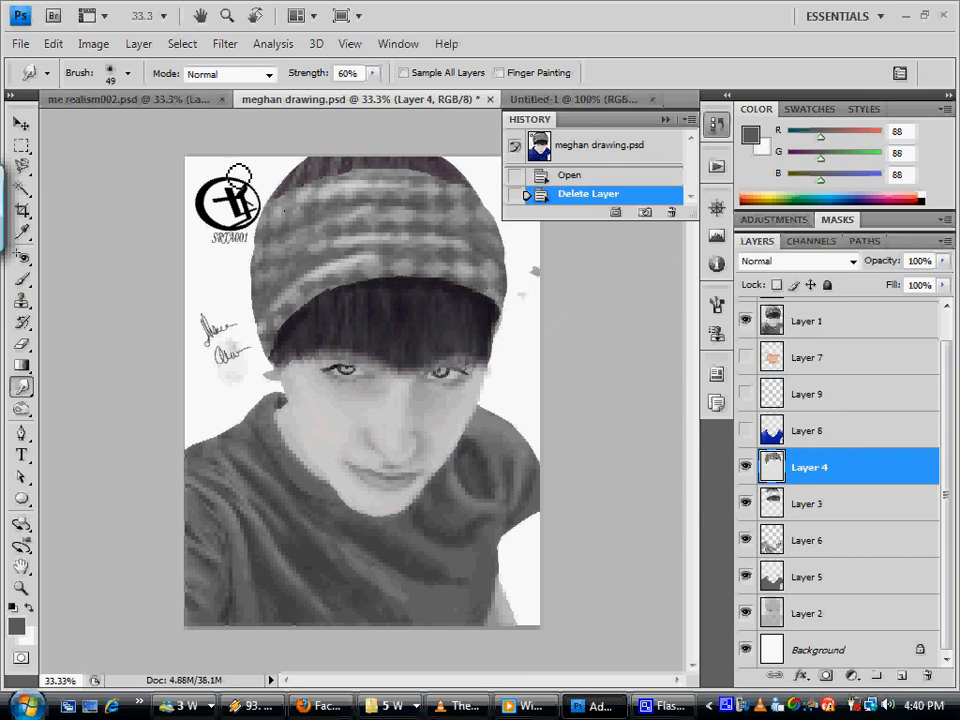
{"action": "left_click", "coordinate": [93, 43]}
{"action": "mouse_move", "coordinate": [122, 92]}
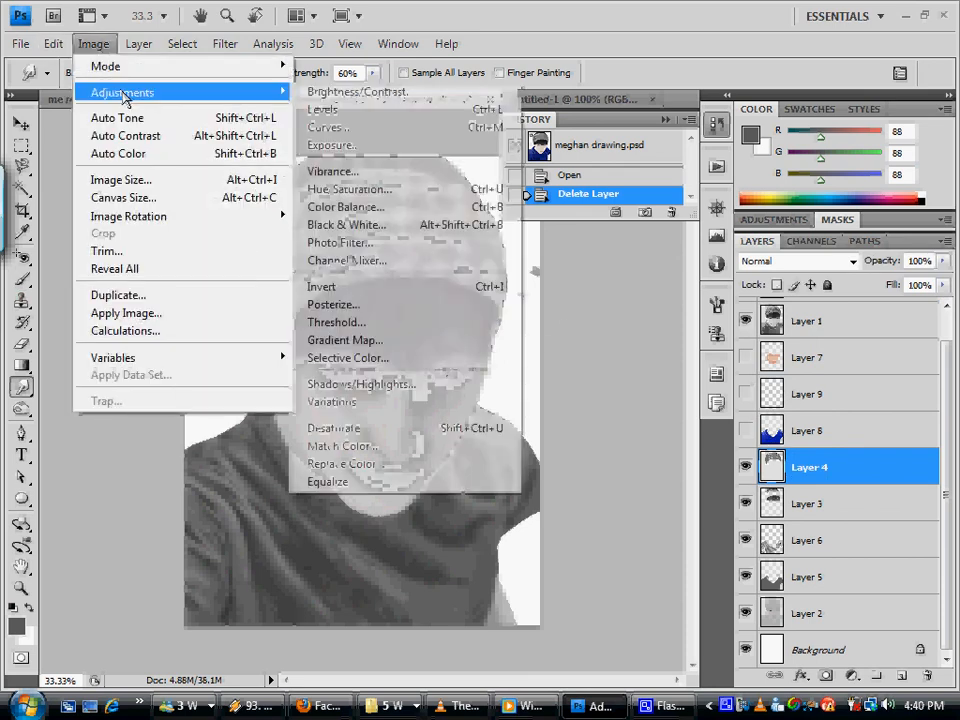
{"action": "left_click", "coordinate": [426, 118]}
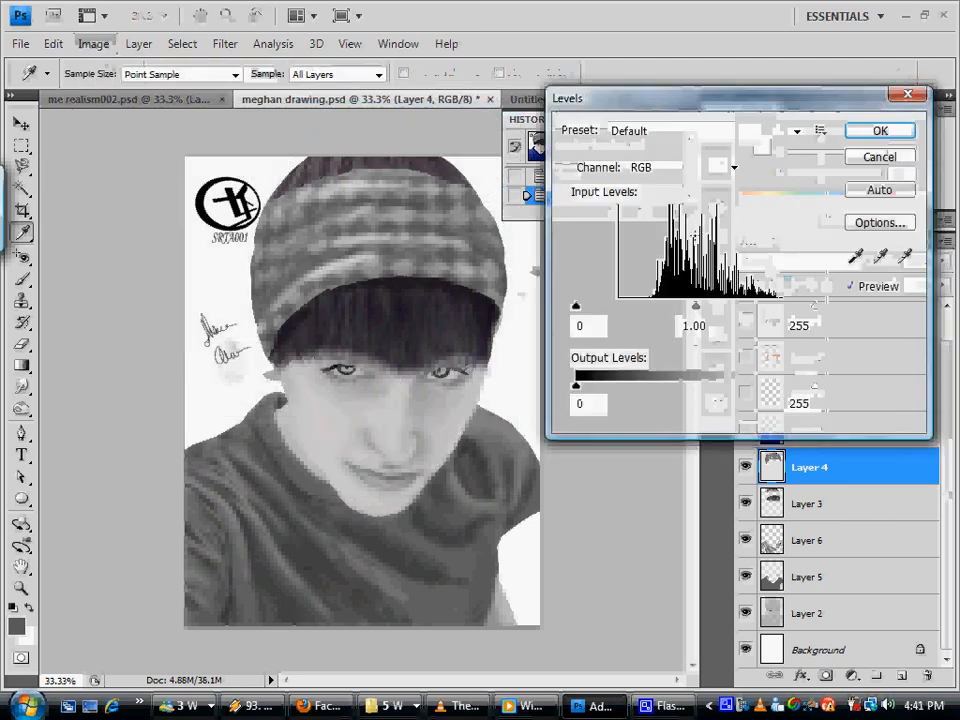
{"action": "mouse_move", "coordinate": [695, 306]}
{"action": "left_mouse_down"}
{"action": "mouse_move", "coordinate": [763, 312]}
{"action": "mouse_move", "coordinate": [610, 312]}
{"action": "mouse_move", "coordinate": [683, 308]}
{"action": "left_mouse_up"}
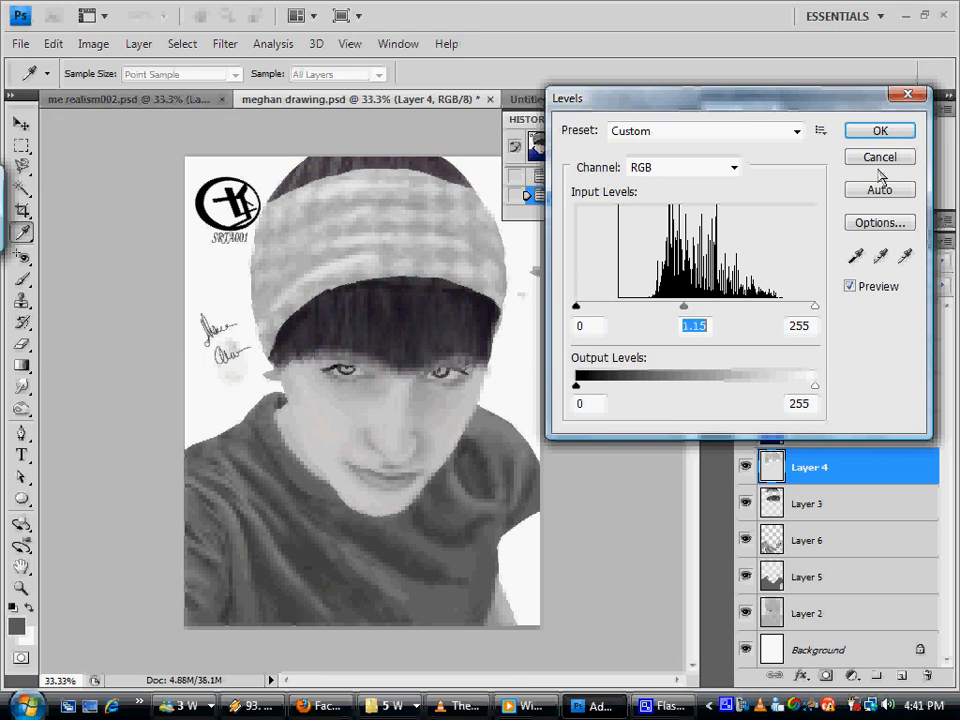
{"action": "left_click", "coordinate": [880, 159]}
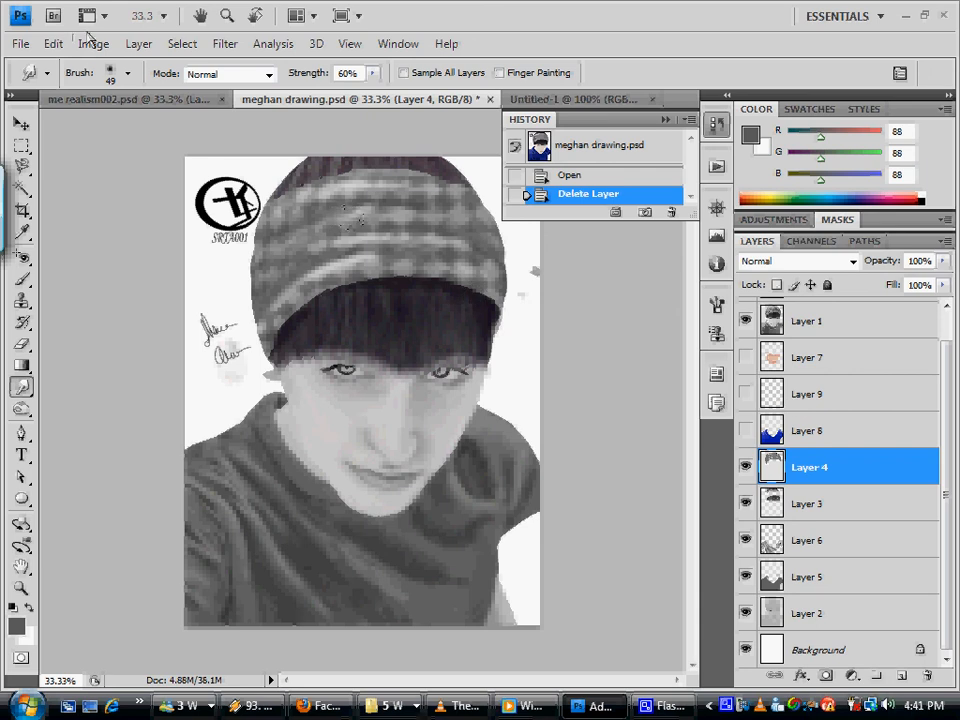
Switch back to the me realism002.psd document
{"action": "left_click", "coordinate": [143, 100]}
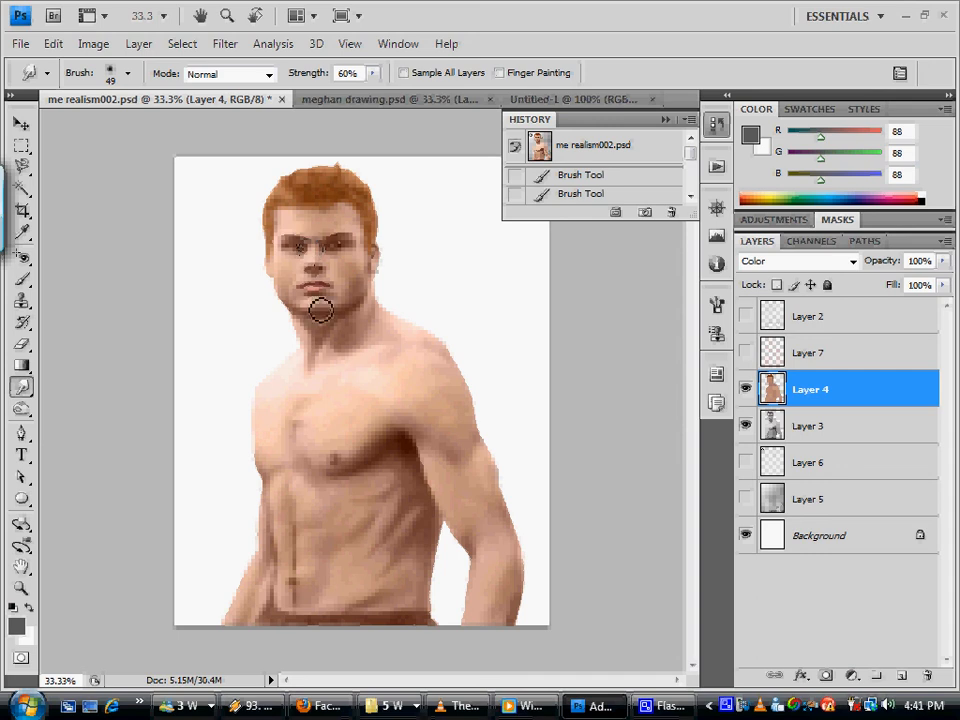
{"action": "left_click", "coordinate": [673, 708]}
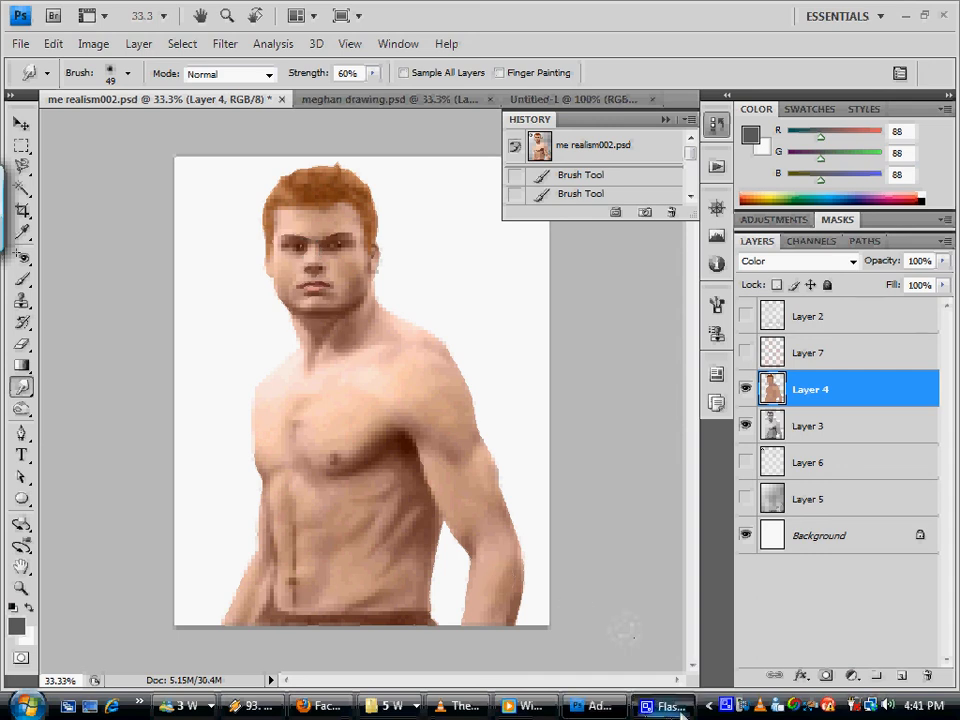